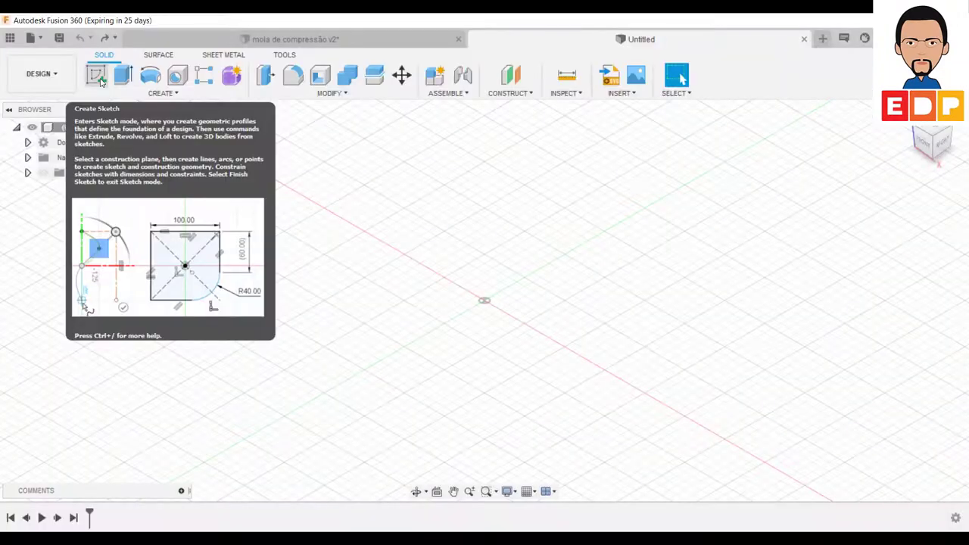
- Start a Coil from the Create menu and pick an origin plane for its base sketch
{"action": "left_click", "coordinate": [97, 75]}
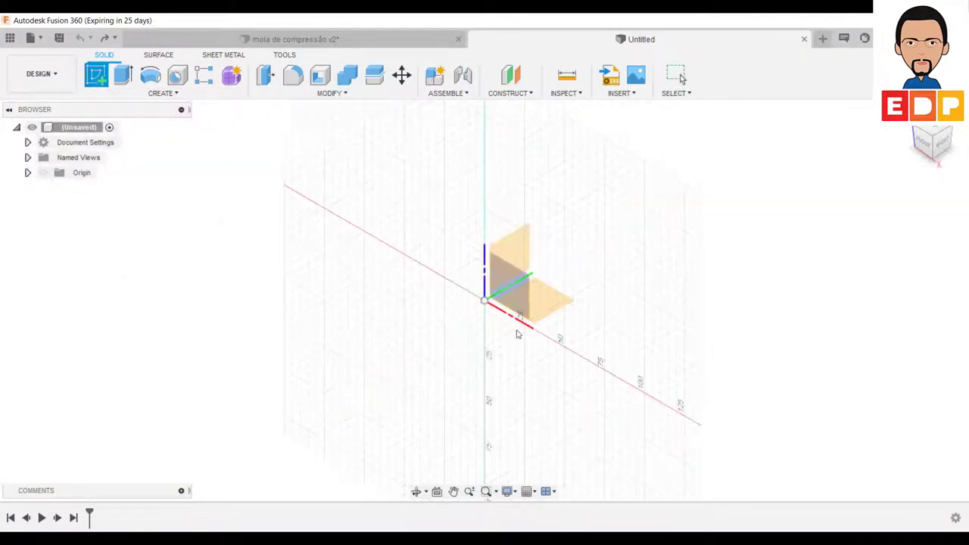
{"action": "left_click", "coordinate": [161, 96]}
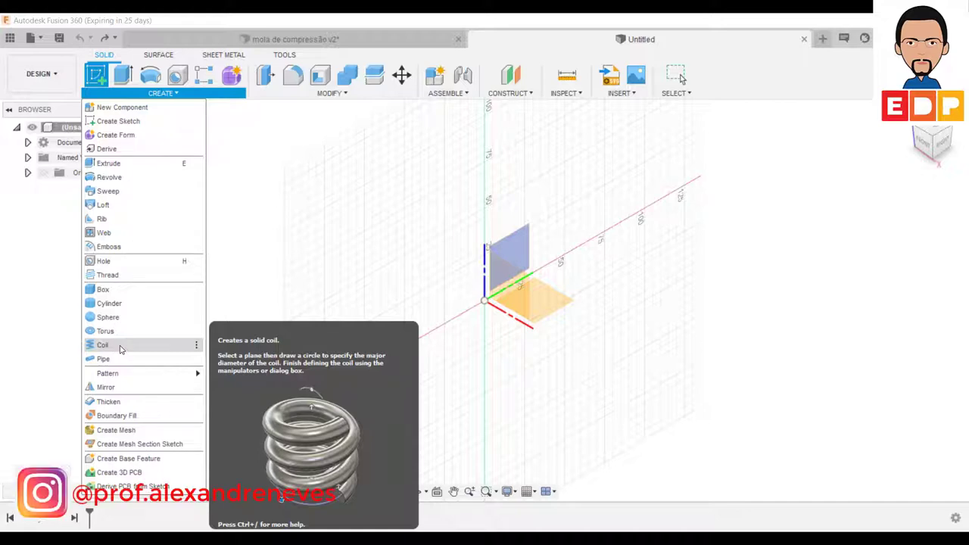
{"action": "left_click", "coordinate": [119, 348]}
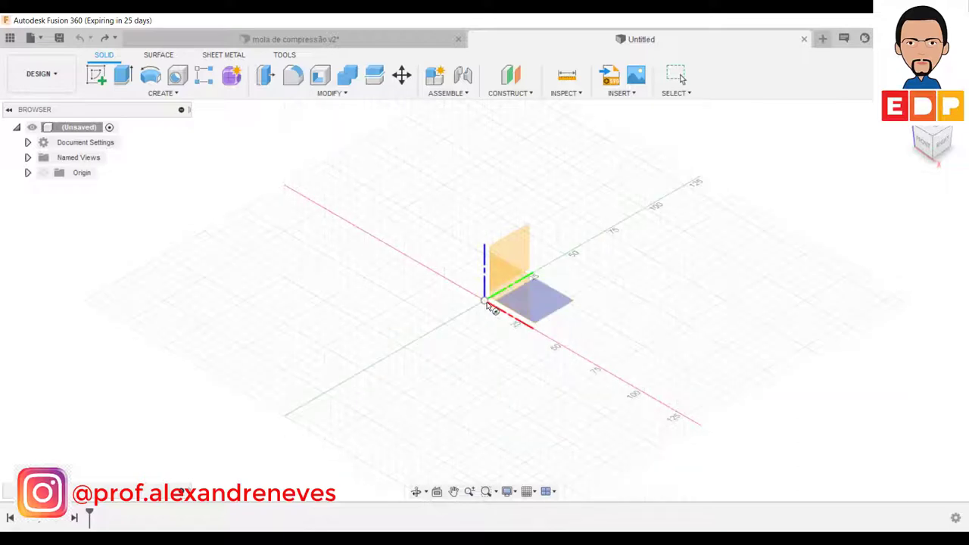
{"action": "left_click", "coordinate": [489, 304]}
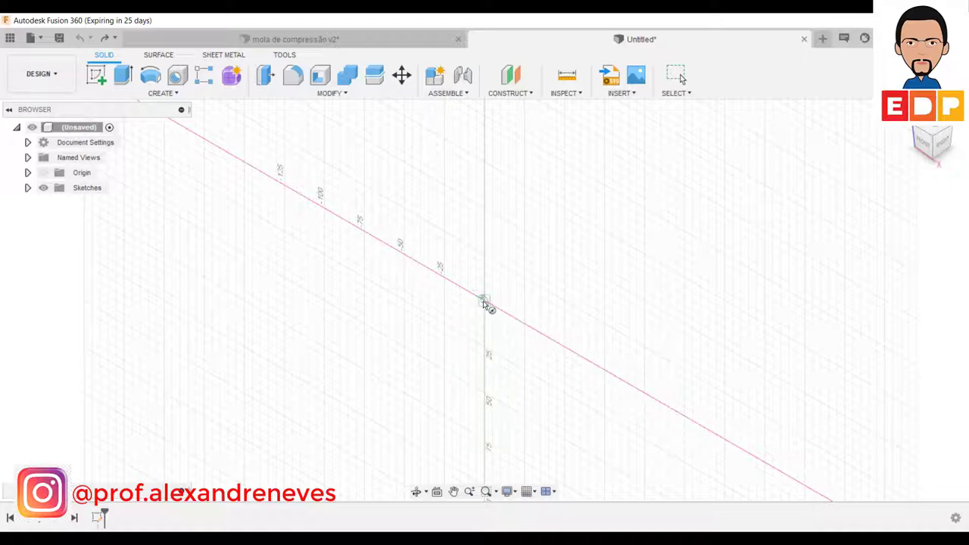
- Draw the coil's 40 mm diameter base circle centred on the origin
{"action": "left_click", "coordinate": [485, 300]}
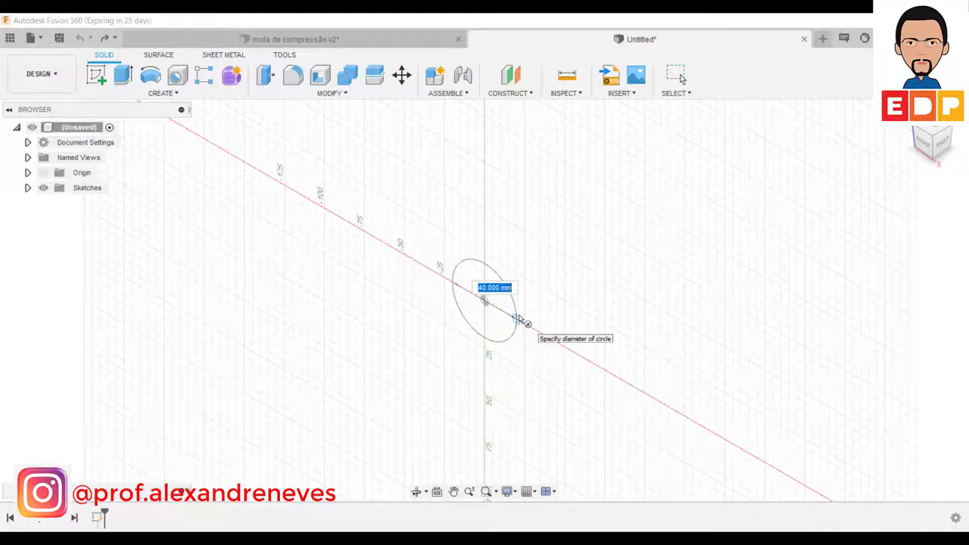
{"action": "left_click", "coordinate": [520, 318]}
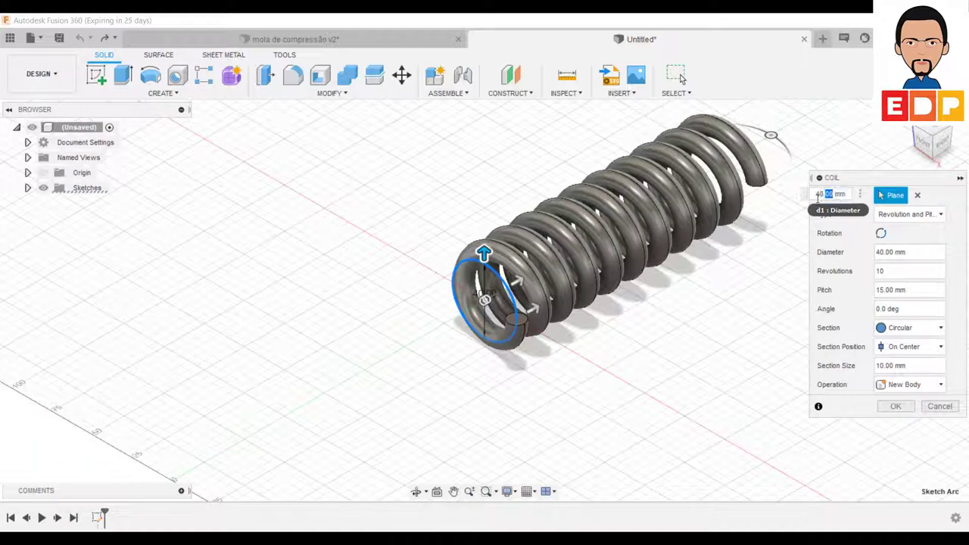
- Set the coil diameter to 20 mm
{"action": "left_click_drag", "start_coordinate": [833, 194], "coordinate": [809, 195]}
{"action": "type", "text": "20"}
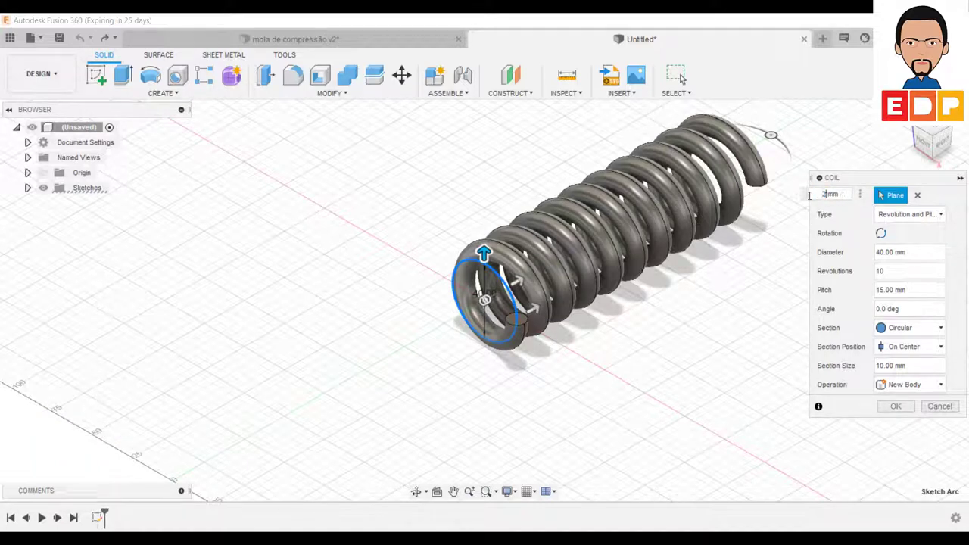
{"action": "key", "text": "Return"}
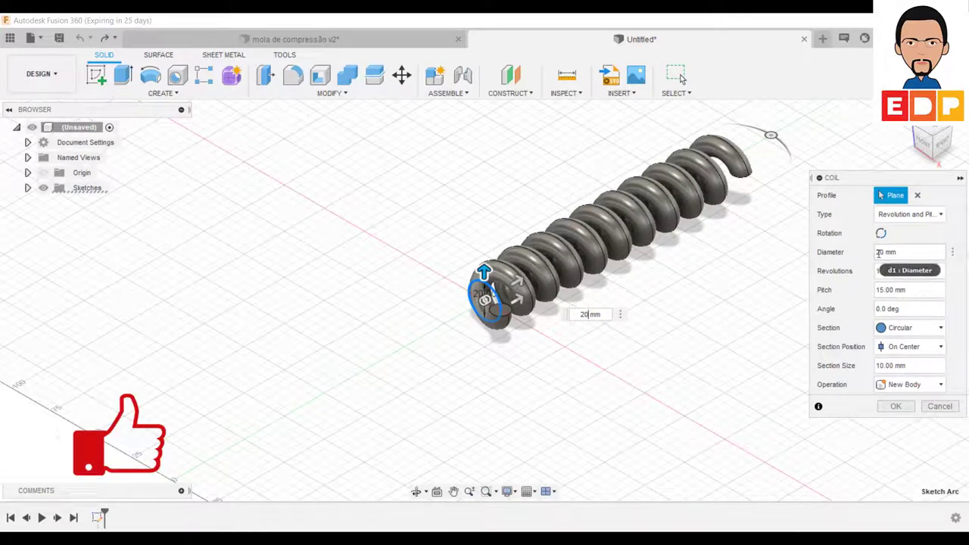
- Change the coil type to Revolution and Height
{"action": "left_click", "coordinate": [941, 215]}
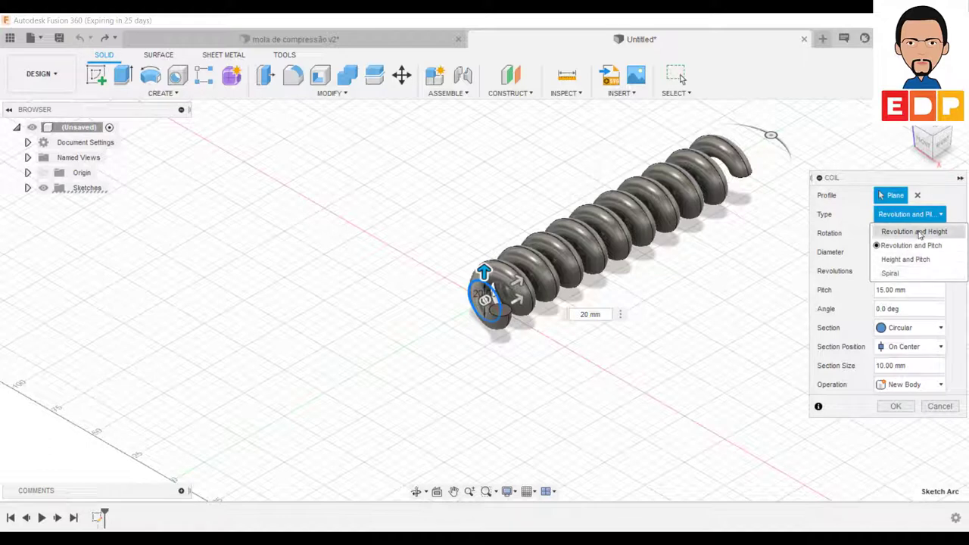
{"action": "left_click", "coordinate": [923, 245]}
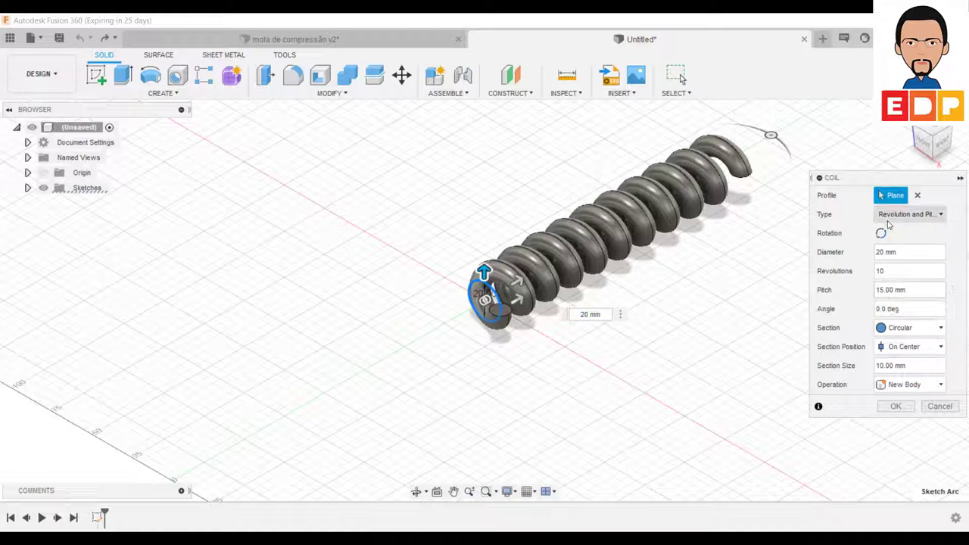
{"action": "left_click", "coordinate": [919, 218]}
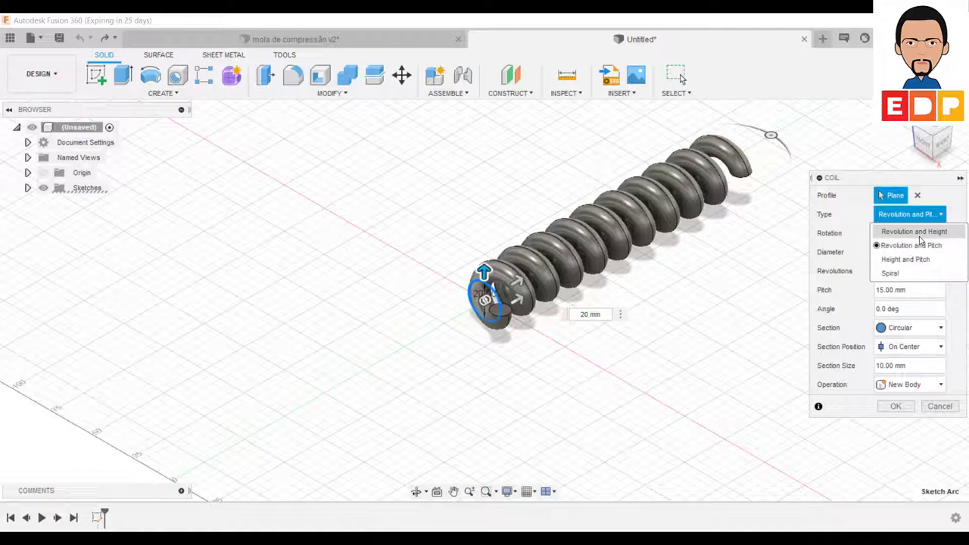
{"action": "left_click", "coordinate": [919, 235]}
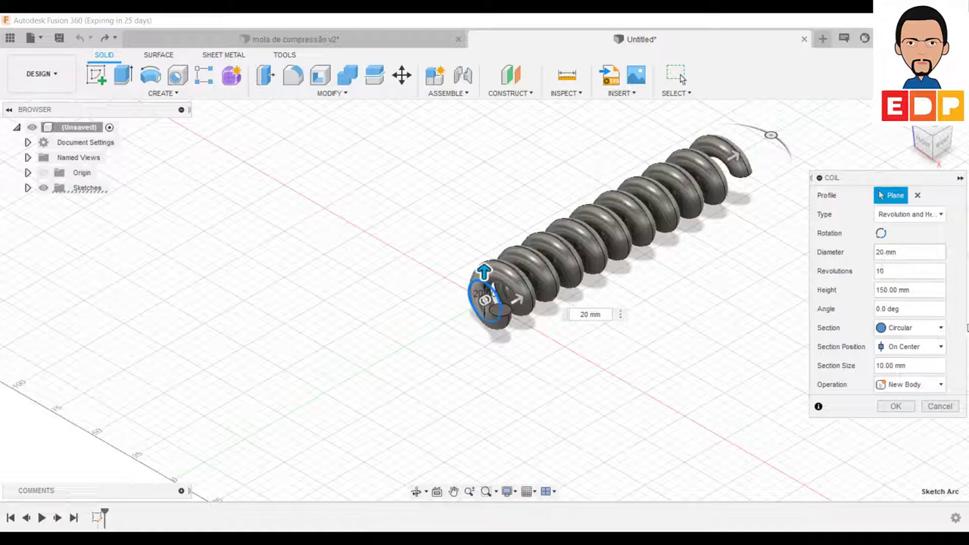
{"action": "left_click", "coordinate": [871, 269]}
- Enter 20 revolutions, 70 mm height and 2 mm section size for the coil
{"action": "left_click", "coordinate": [889, 271]}
{"action": "double_click", "coordinate": [878, 272]}
{"action": "type", "text": "20"}
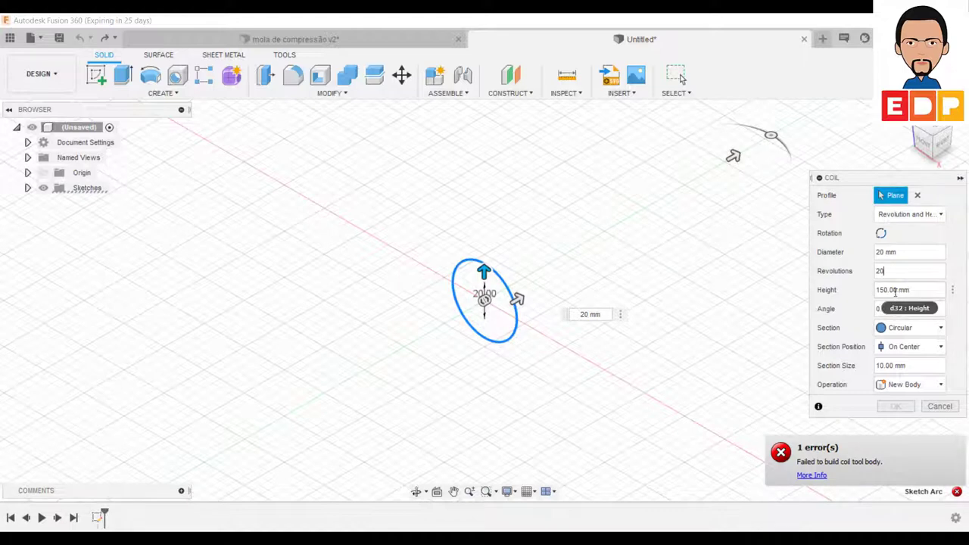
{"action": "left_click_drag", "start_coordinate": [897, 290], "coordinate": [869, 292]}
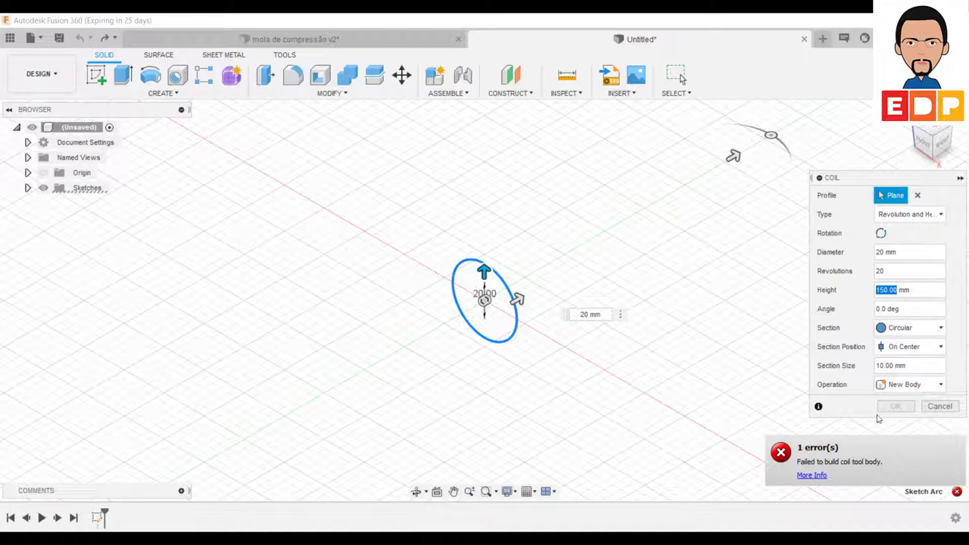
{"action": "type", "text": "70"}
{"action": "key", "text": "Return"}
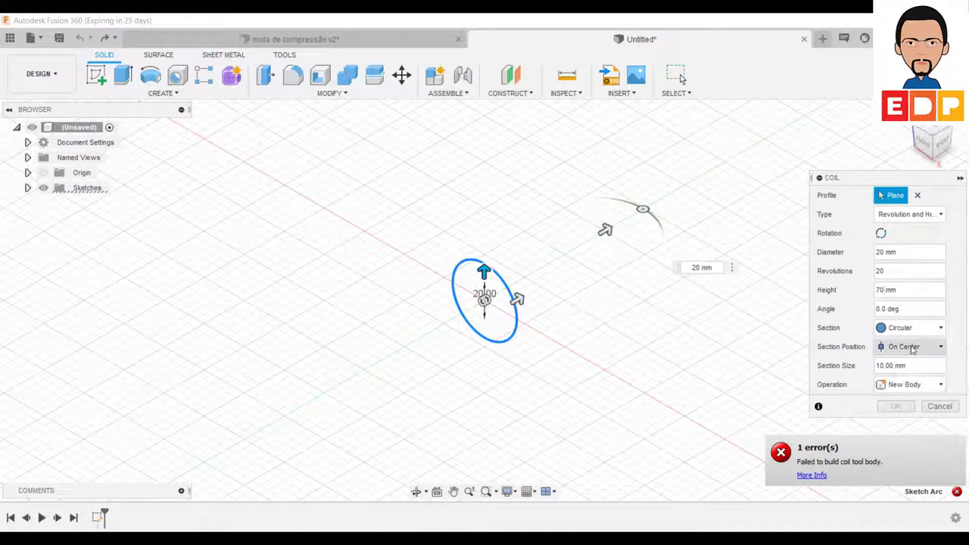
{"action": "left_click", "coordinate": [894, 366]}
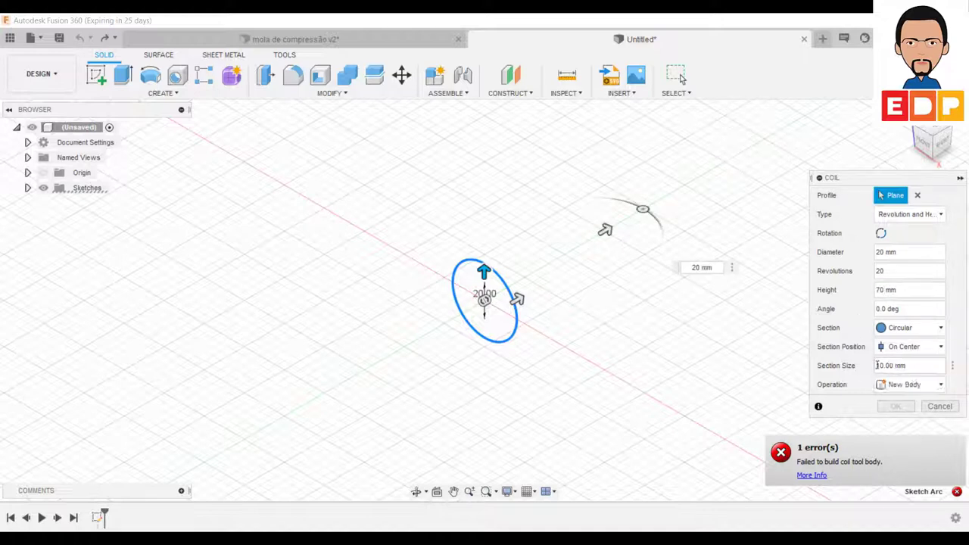
{"action": "double_click", "coordinate": [877, 366]}
{"action": "type", "text": "2"}
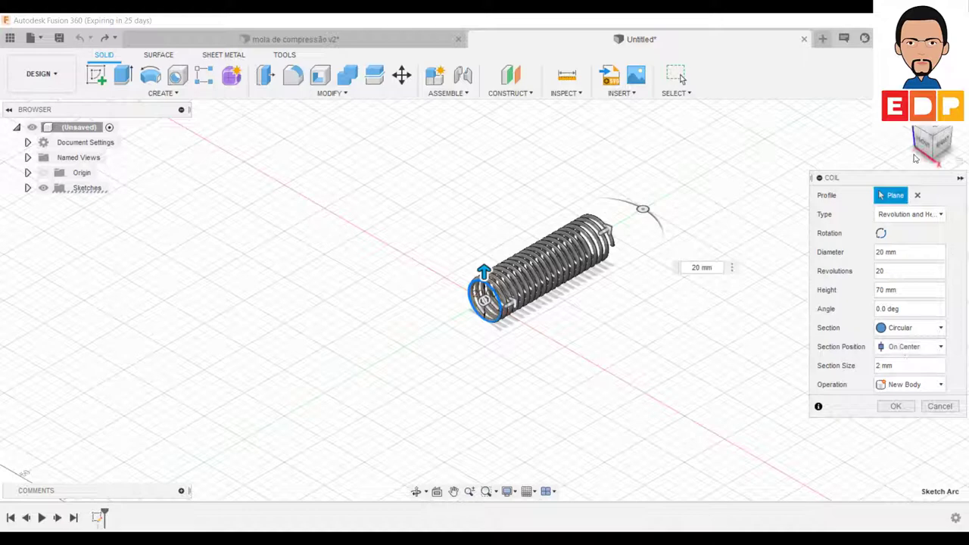
- Viewing from the front, try the wire section Inside and then Outside the base circle
{"action": "left_click_drag", "start_coordinate": [929, 144], "coordinate": [479, 360]}
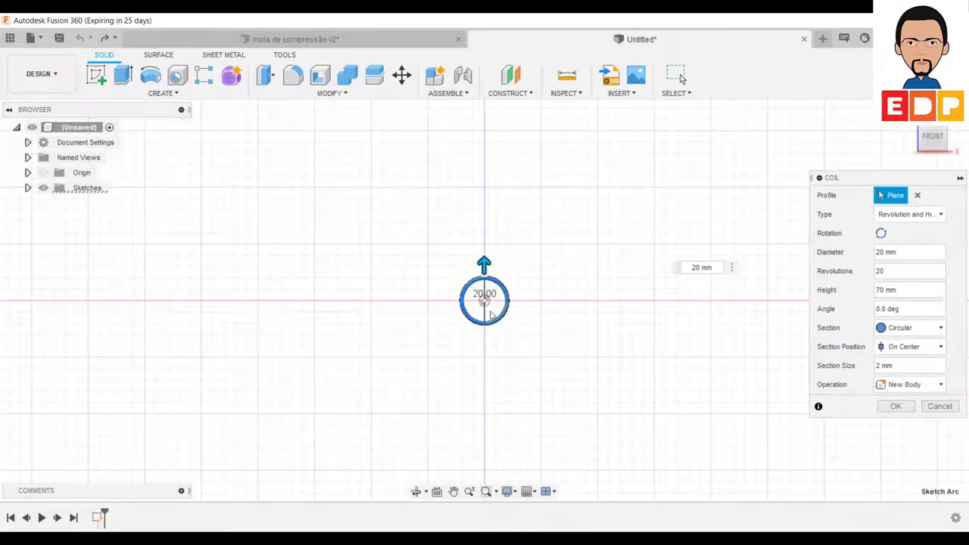
{"action": "left_click", "coordinate": [891, 348]}
{"action": "left_click", "coordinate": [892, 351]}
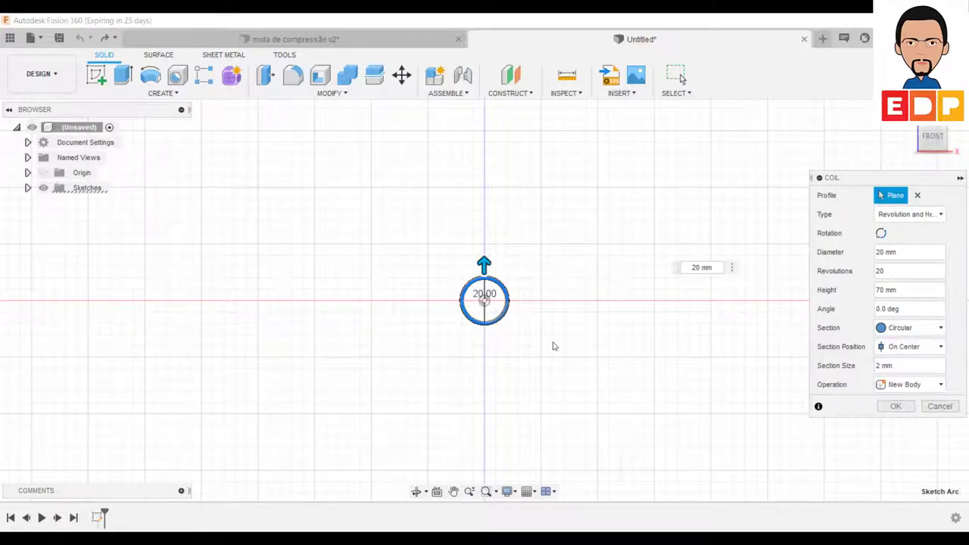
{"action": "scroll", "coordinate": [489, 327], "scroll_direction": "up", "scroll_amount": 4}
{"action": "scroll", "coordinate": [495, 327], "scroll_direction": "up", "scroll_amount": 3}
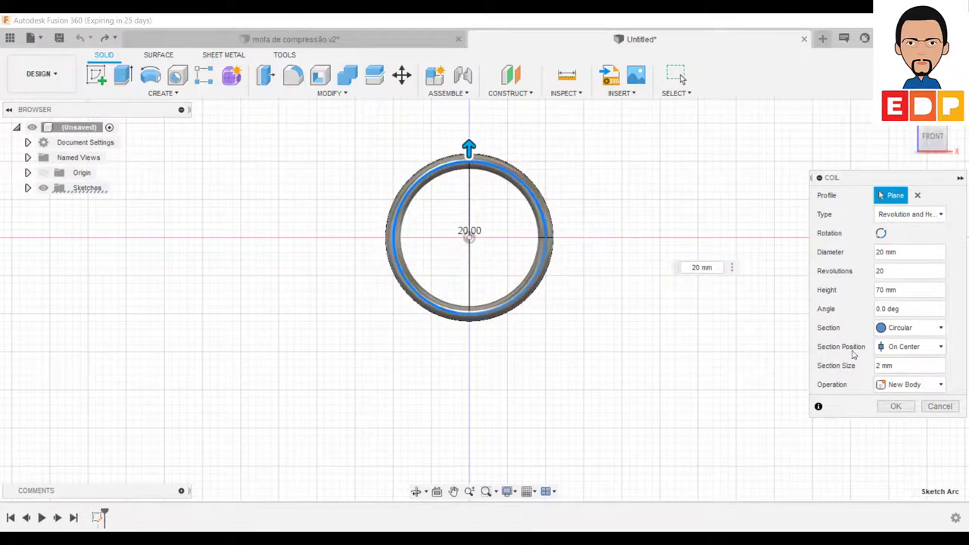
{"action": "left_click", "coordinate": [893, 352]}
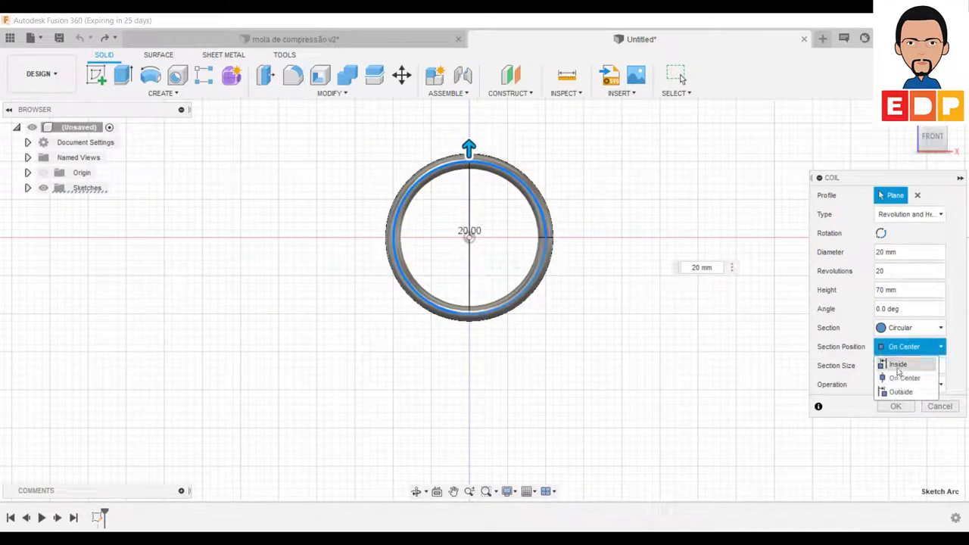
{"action": "left_click", "coordinate": [897, 365]}
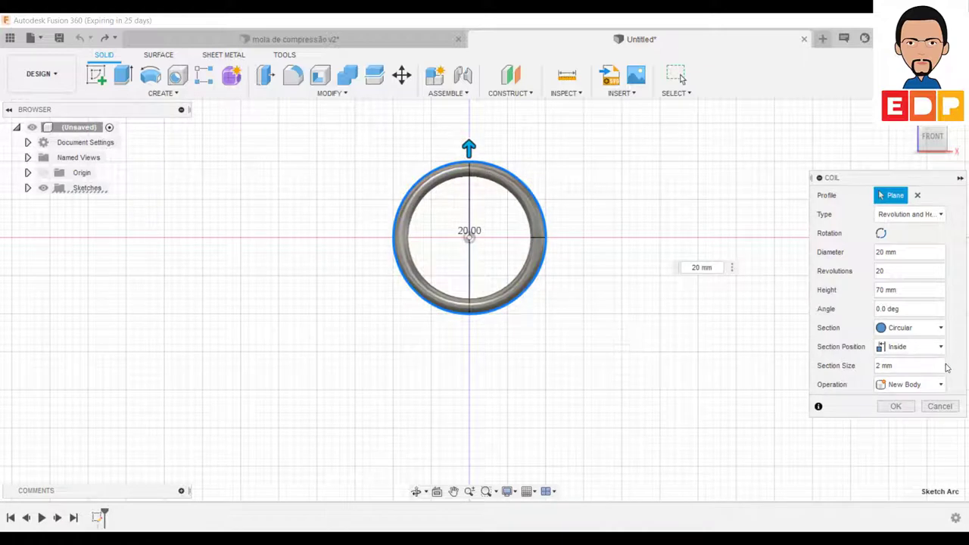
{"action": "left_click", "coordinate": [895, 347]}
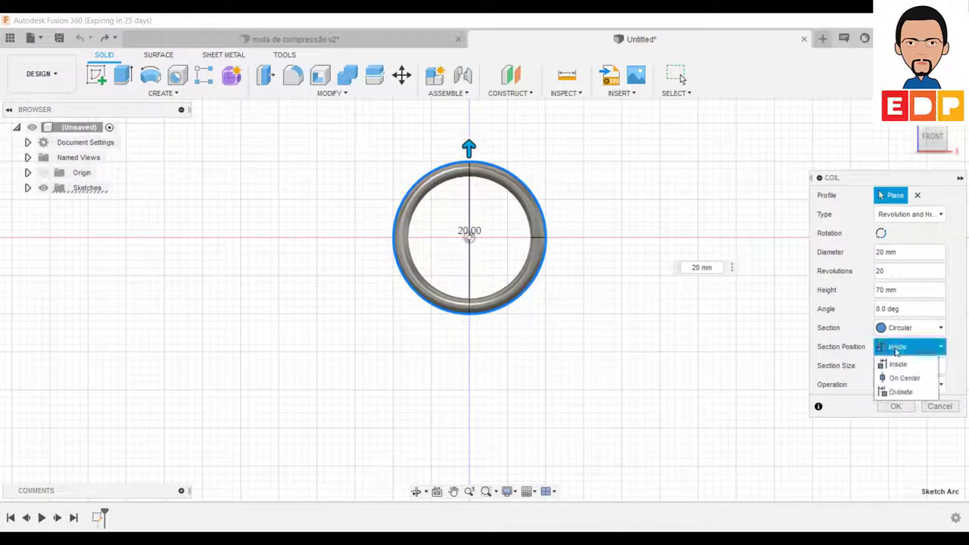
{"action": "left_click", "coordinate": [898, 392]}
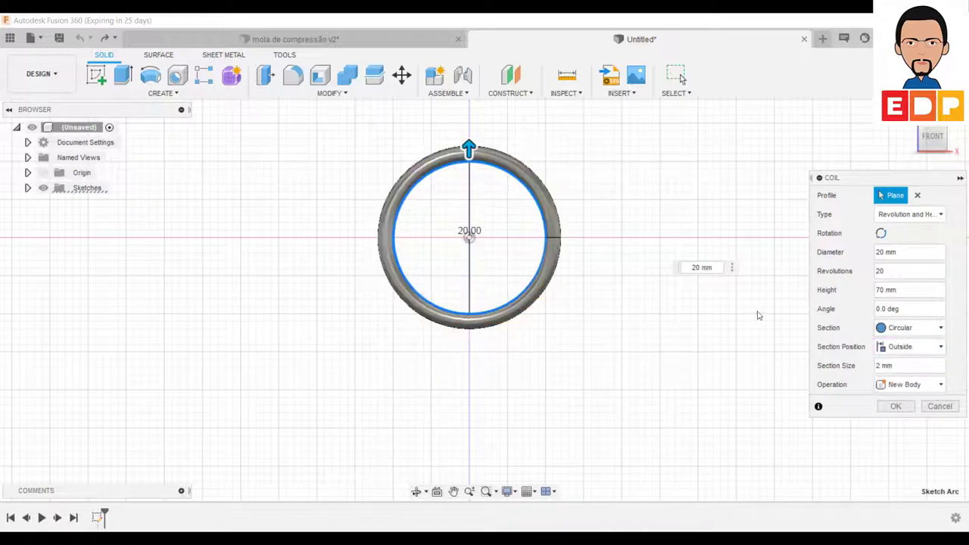
- Keep New Body for now and return the section position to On Center
{"action": "left_click", "coordinate": [940, 385]}
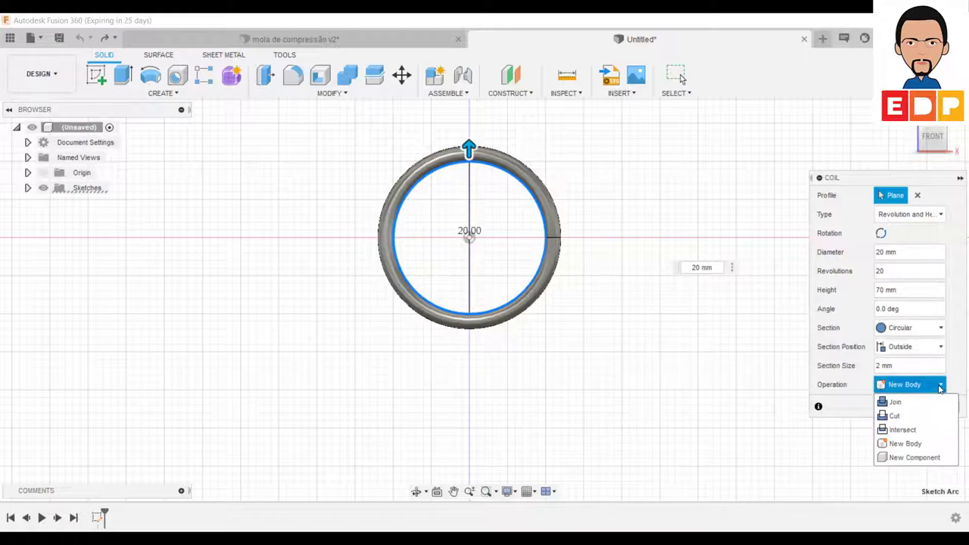
{"action": "left_click", "coordinate": [939, 386]}
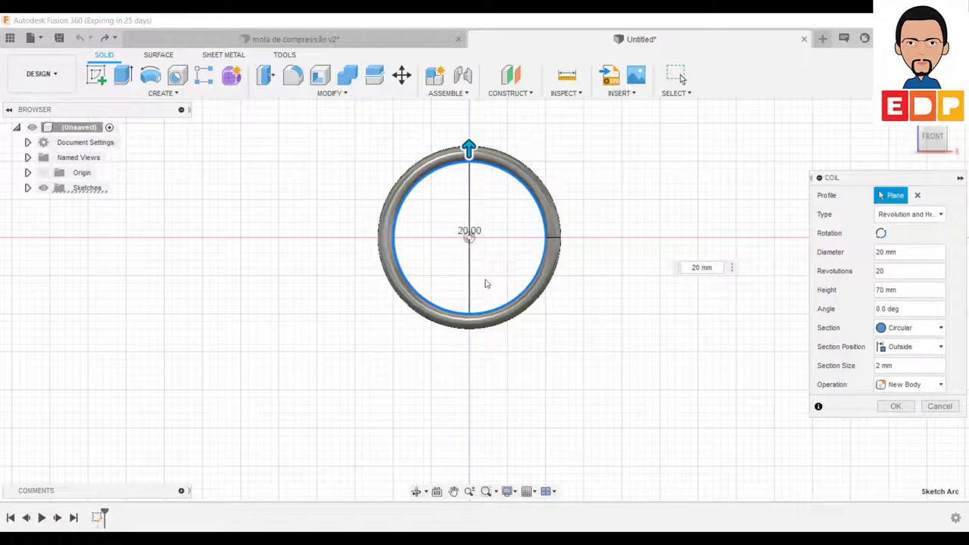
{"action": "left_click", "coordinate": [938, 347]}
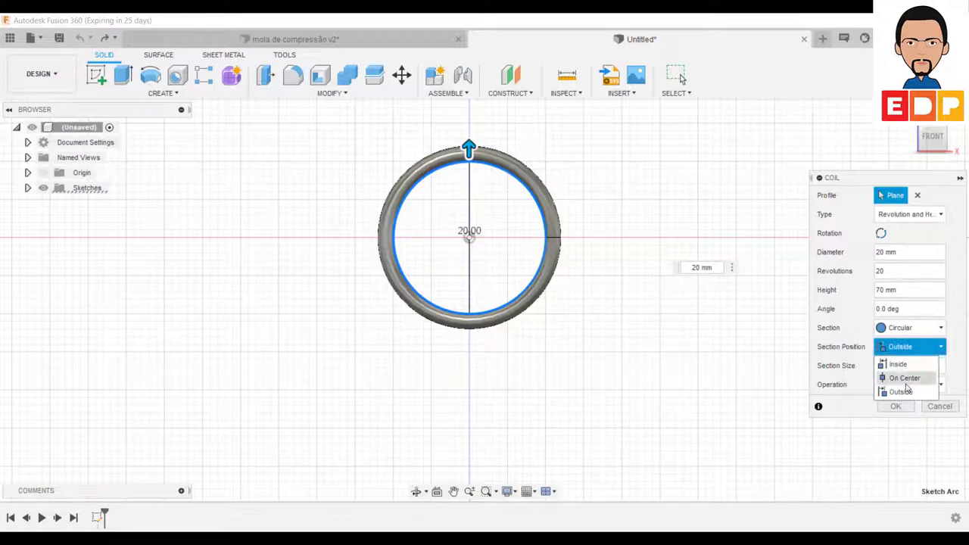
{"action": "left_click", "coordinate": [905, 380]}
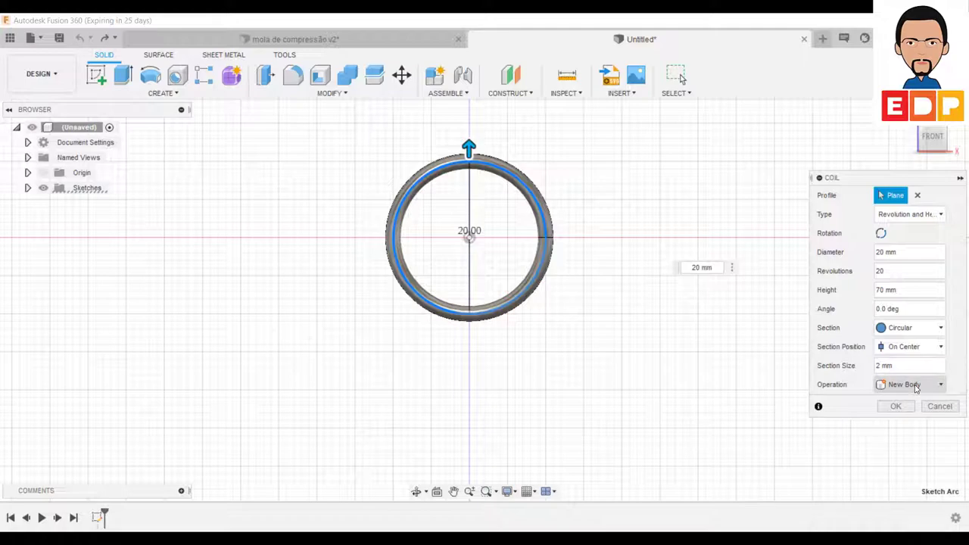
- Set the coil operation to New Component and return to an angled 3D view
{"action": "left_click", "coordinate": [878, 385]}
{"action": "left_click", "coordinate": [914, 457]}
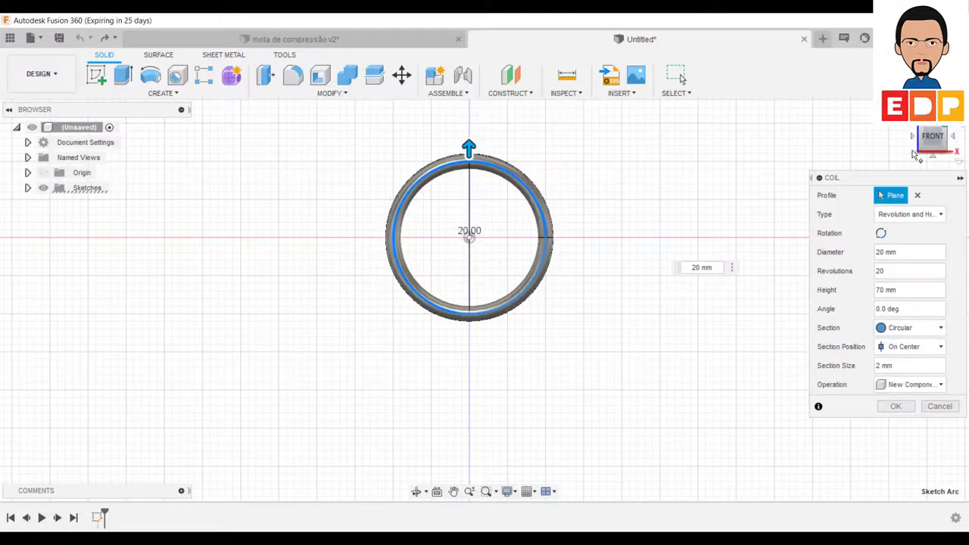
{"action": "left_click", "coordinate": [947, 134]}
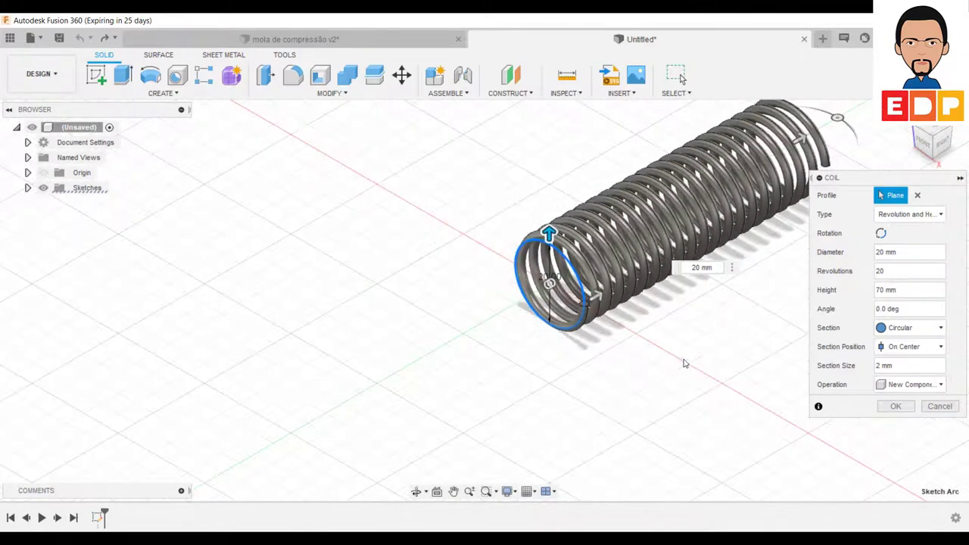
- Switch the coil to Height and Pitch (70 mm, 3.50 mm pitch) and create it
{"action": "middle_click_drag", "start_coordinate": [690, 353], "coordinate": [553, 405]}
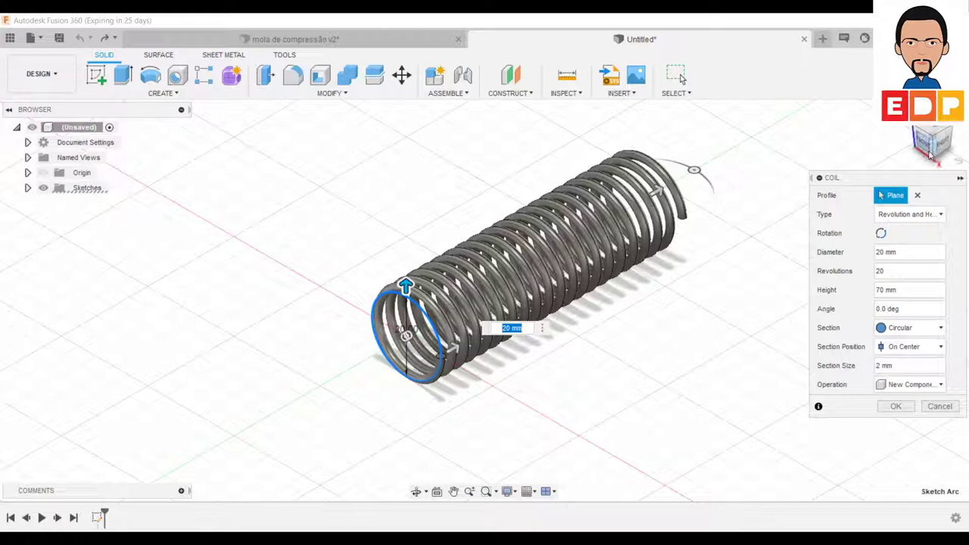
{"action": "left_click", "coordinate": [927, 215]}
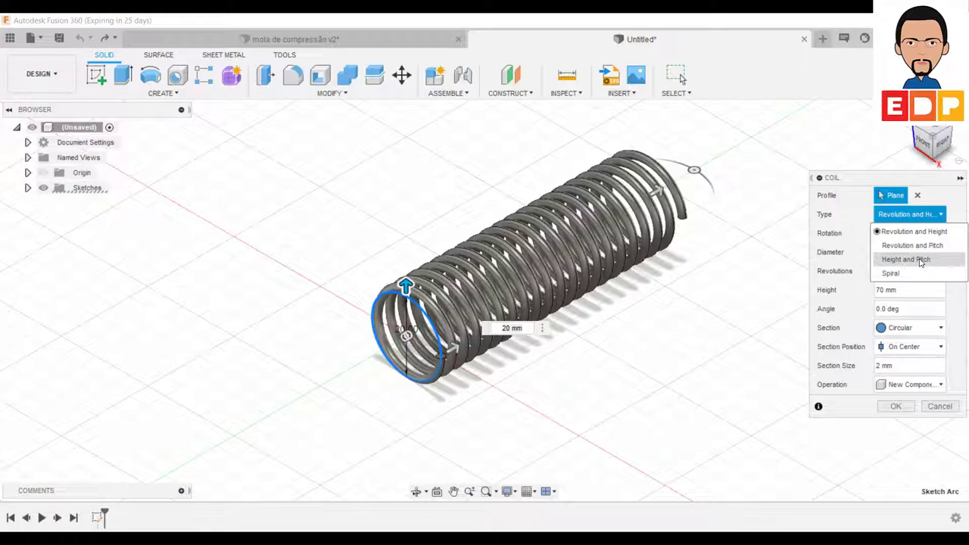
{"action": "left_click", "coordinate": [922, 260]}
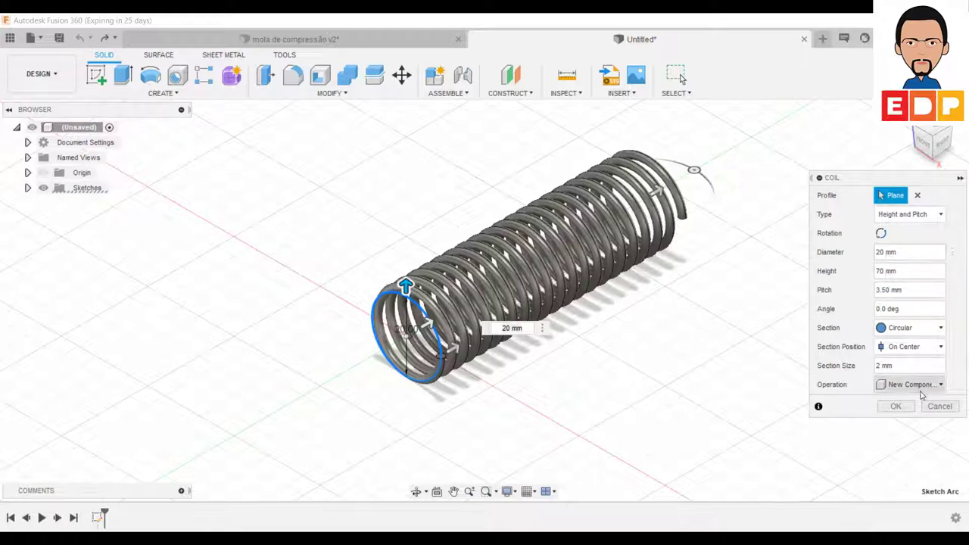
{"action": "left_click", "coordinate": [895, 406]}
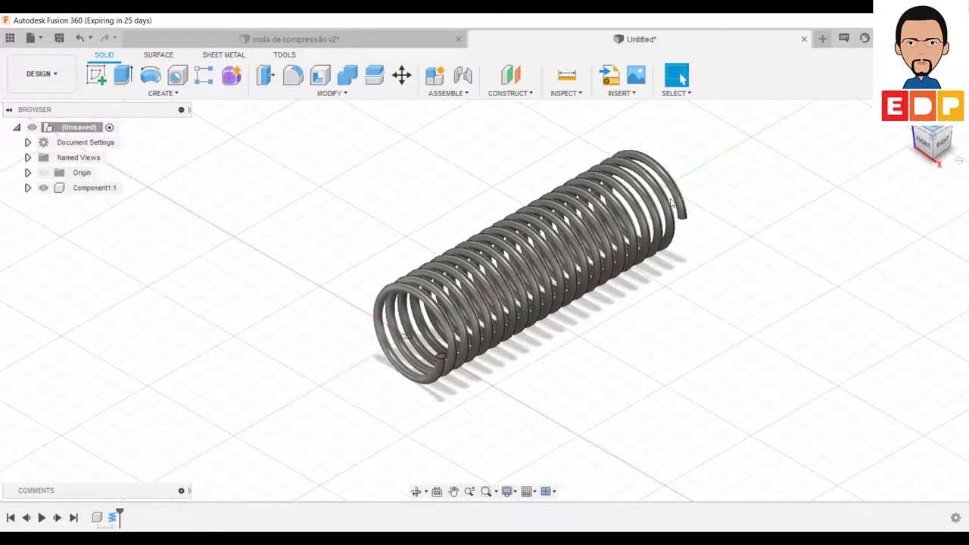
- Zoom and pan to frame the spring's lower end up close
{"action": "scroll", "coordinate": [493, 394], "scroll_direction": "up", "scroll_amount": 2}
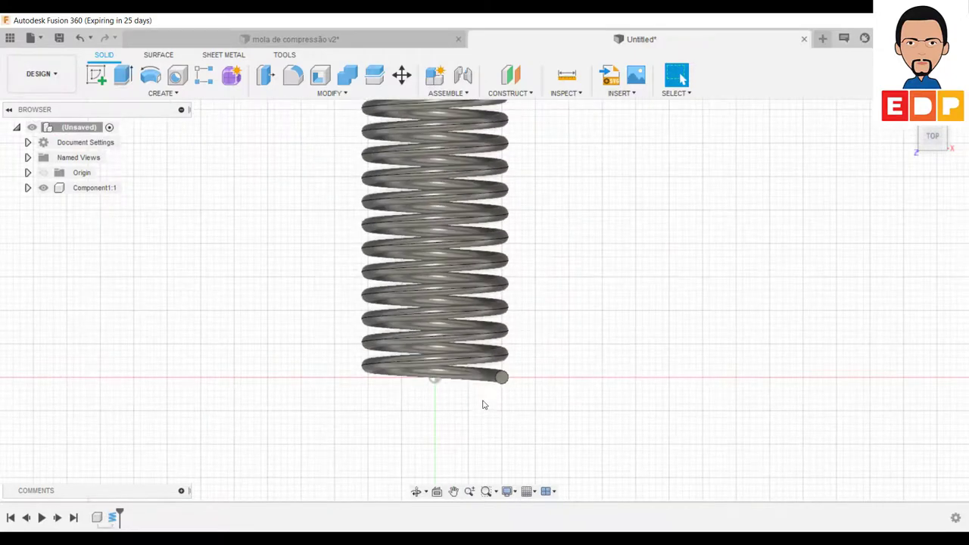
{"action": "scroll", "coordinate": [484, 398], "scroll_direction": "up", "scroll_amount": 3}
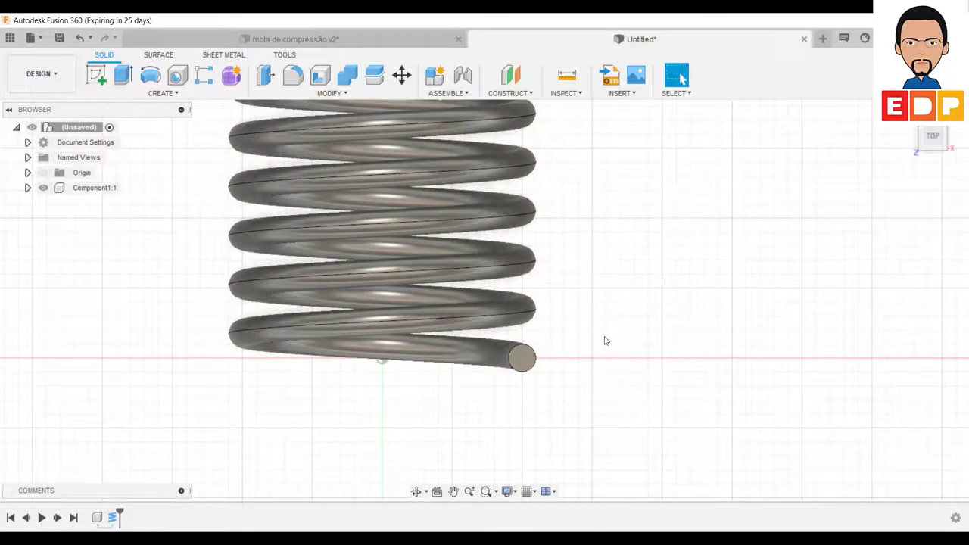
{"action": "scroll", "coordinate": [604, 339], "scroll_direction": "up", "scroll_amount": 2}
{"action": "scroll", "coordinate": [604, 335], "scroll_direction": "down", "scroll_amount": 3}
{"action": "scroll", "coordinate": [603, 336], "scroll_direction": "down", "scroll_amount": 1}
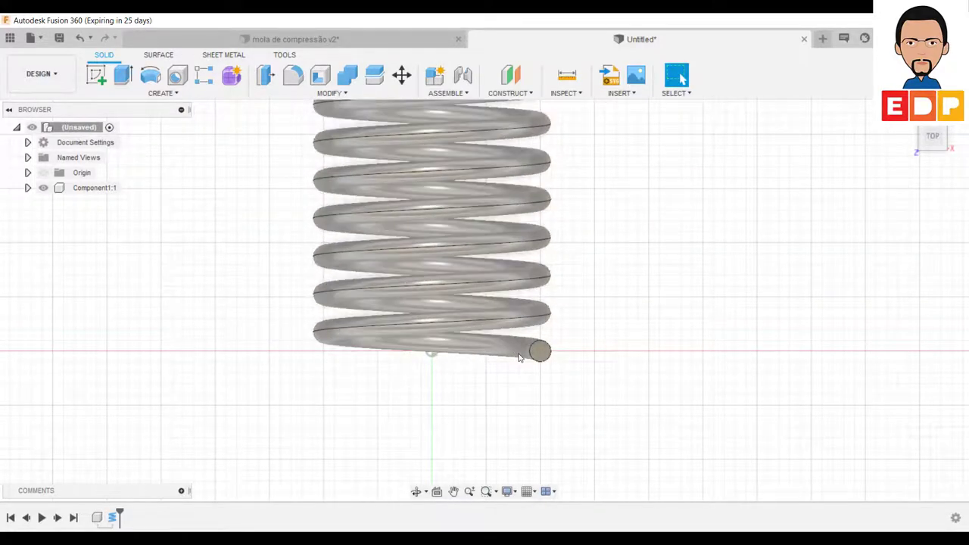
{"action": "scroll", "coordinate": [590, 242], "scroll_direction": "up", "scroll_amount": 1}
{"action": "scroll", "coordinate": [590, 242], "scroll_direction": "down", "scroll_amount": 2}
{"action": "scroll", "coordinate": [592, 244], "scroll_direction": "down", "scroll_amount": 2}
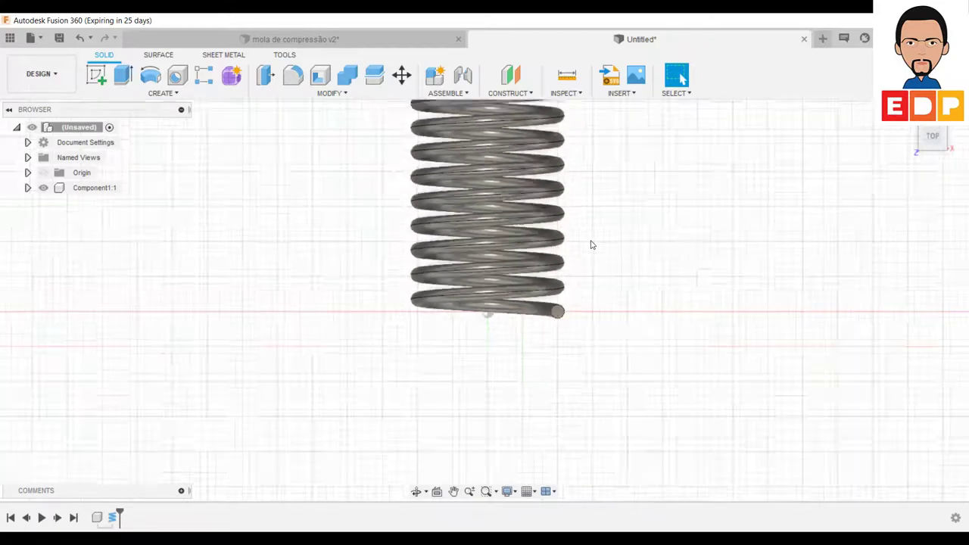
{"action": "scroll", "coordinate": [592, 245], "scroll_direction": "down", "scroll_amount": 2}
{"action": "mouse_move", "coordinate": [662, 186]}
{"action": "middle_mouse_down"}
{"action": "mouse_move", "coordinate": [666, 368]}
{"action": "mouse_move", "coordinate": [634, 447]}
{"action": "mouse_move", "coordinate": [652, 266]}
{"action": "middle_mouse_up"}
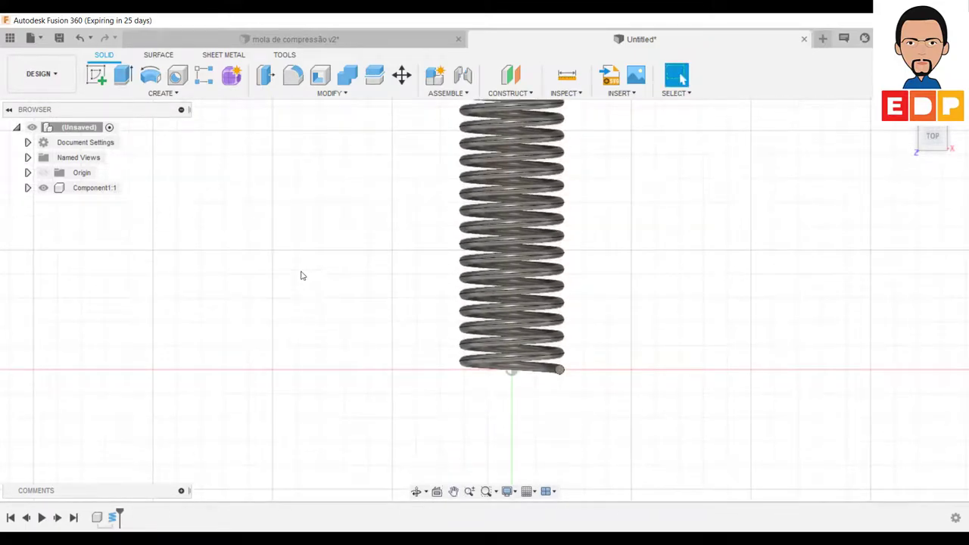
{"action": "scroll", "coordinate": [300, 276], "scroll_direction": "up", "scroll_amount": 2}
{"action": "mouse_move", "coordinate": [464, 355]}
{"action": "middle_mouse_down"}
{"action": "mouse_move", "coordinate": [346, 329]}
{"action": "mouse_move", "coordinate": [160, 234]}
{"action": "mouse_move", "coordinate": [212, 283]}
{"action": "middle_mouse_up"}
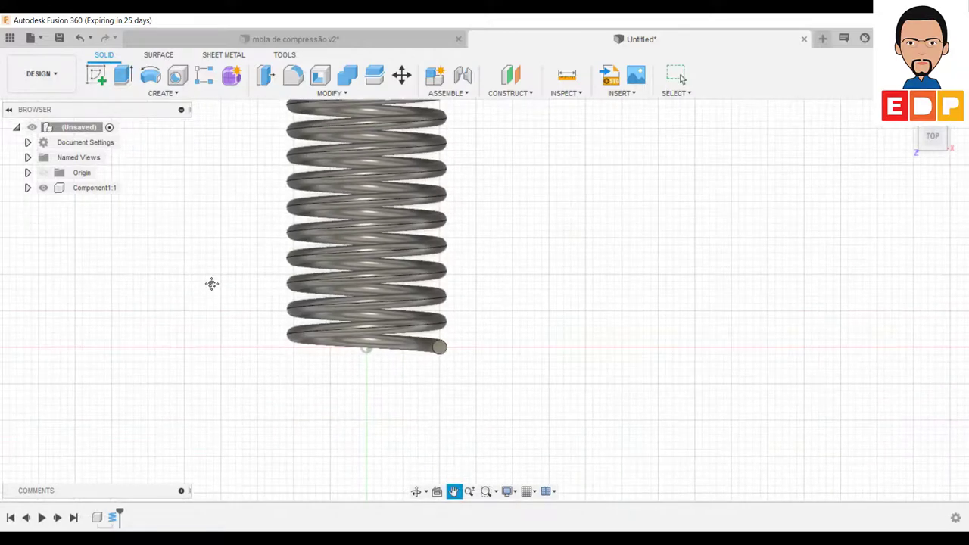
{"action": "scroll", "coordinate": [235, 277], "scroll_direction": "up", "scroll_amount": 2}
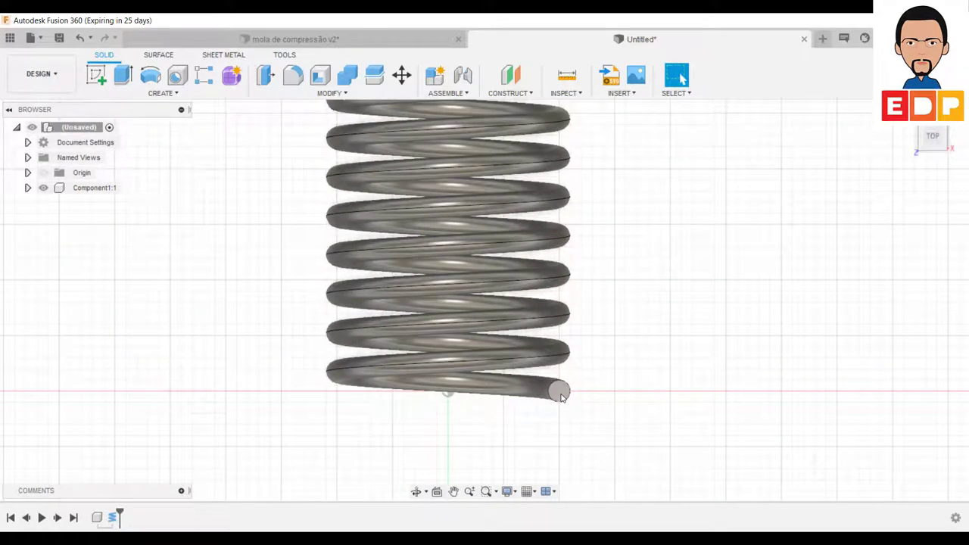
- Draw a rectangle on a new sketch just below the spring's lower end
{"action": "left_click", "coordinate": [96, 74]}
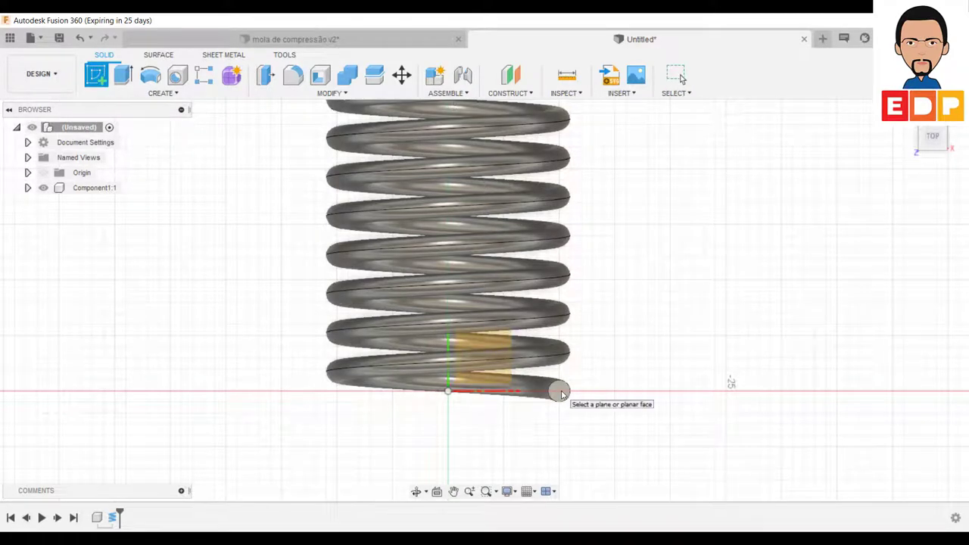
{"action": "left_click", "coordinate": [562, 395]}
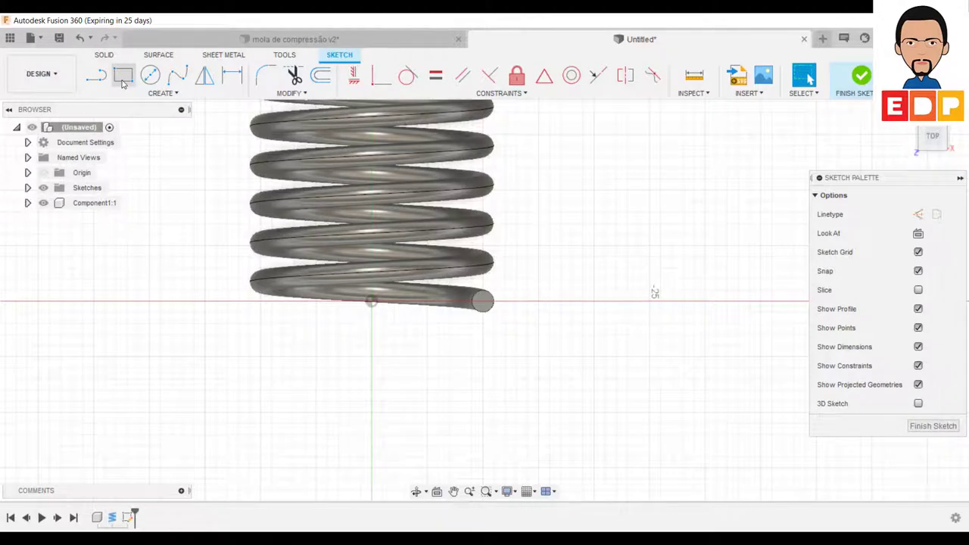
{"action": "left_click", "coordinate": [122, 74]}
{"action": "left_click", "coordinate": [216, 250]}
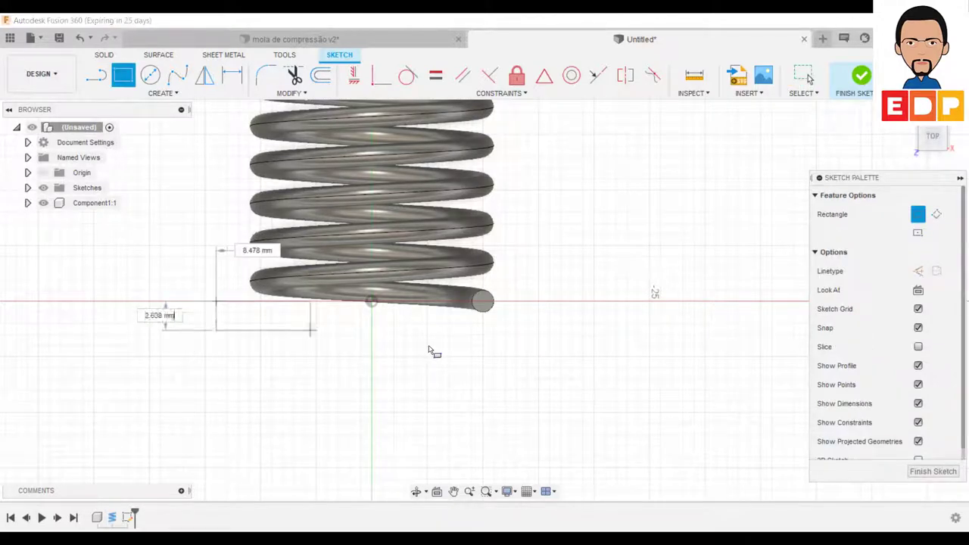
{"action": "left_click", "coordinate": [516, 356]}
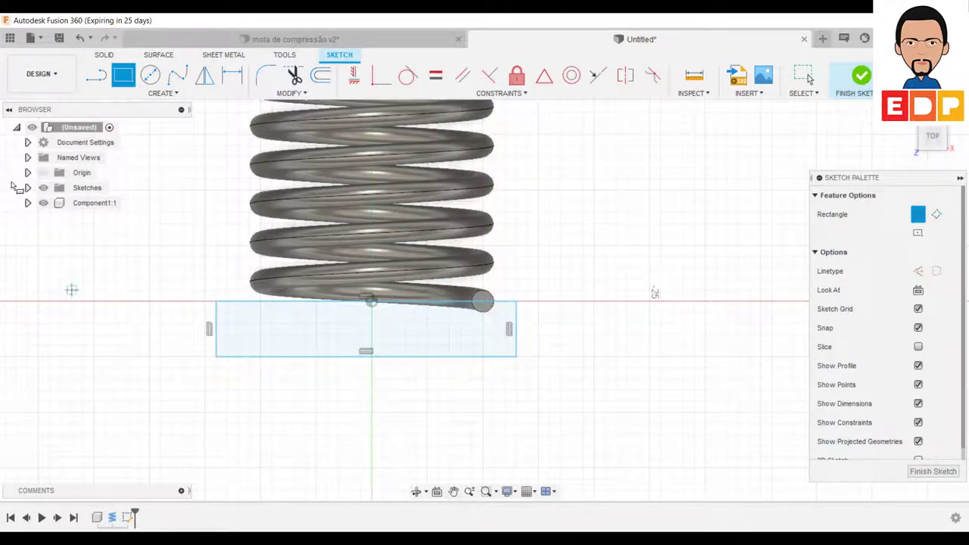
- Dimension the rectangle 30 mm wide by 5 mm tall and finish the sketch
{"action": "left_click", "coordinate": [233, 75]}
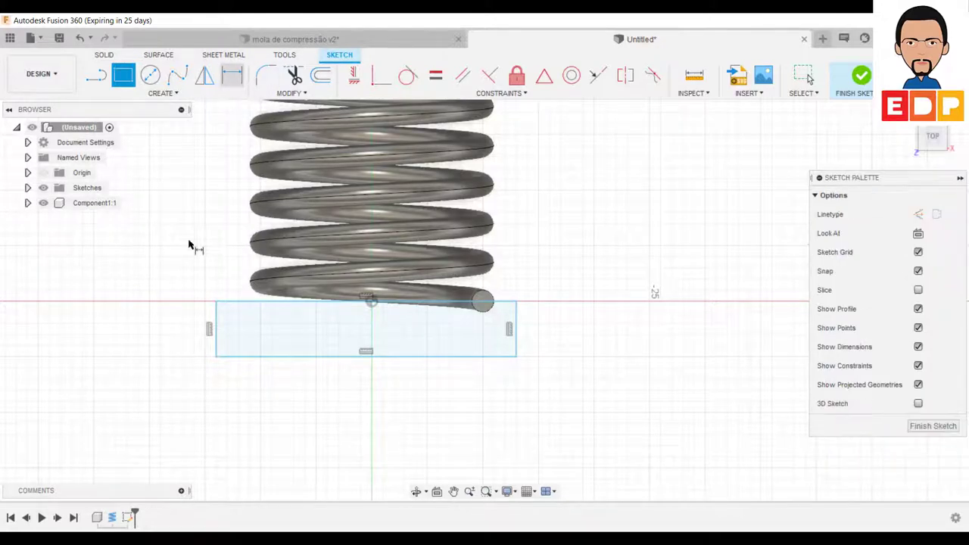
{"action": "left_click", "coordinate": [250, 357]}
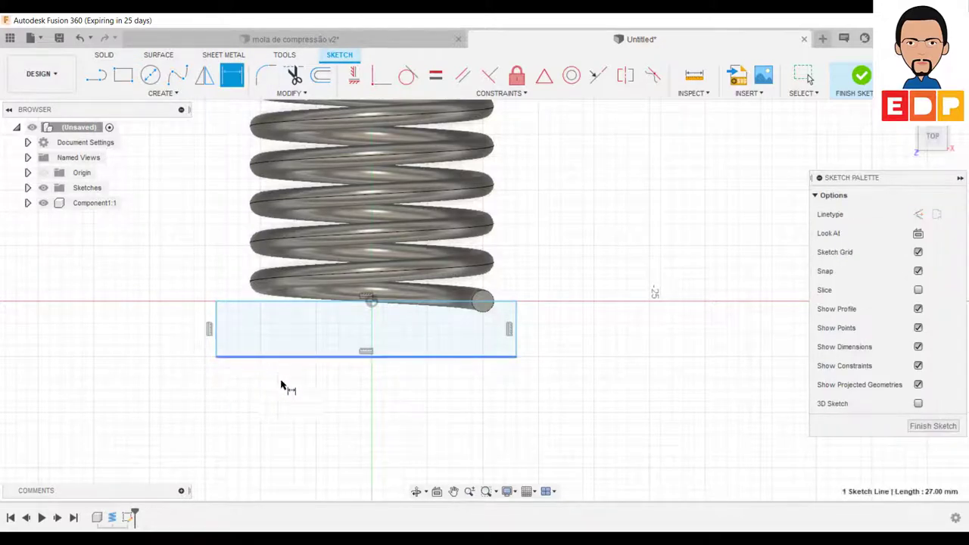
{"action": "left_click", "coordinate": [378, 444]}
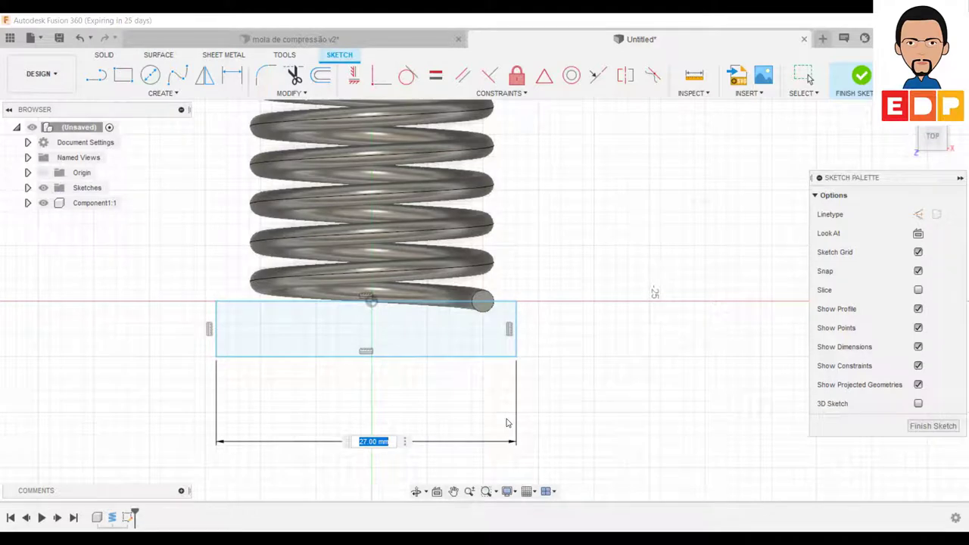
{"action": "type", "text": "30"}
{"action": "key", "text": "Return"}
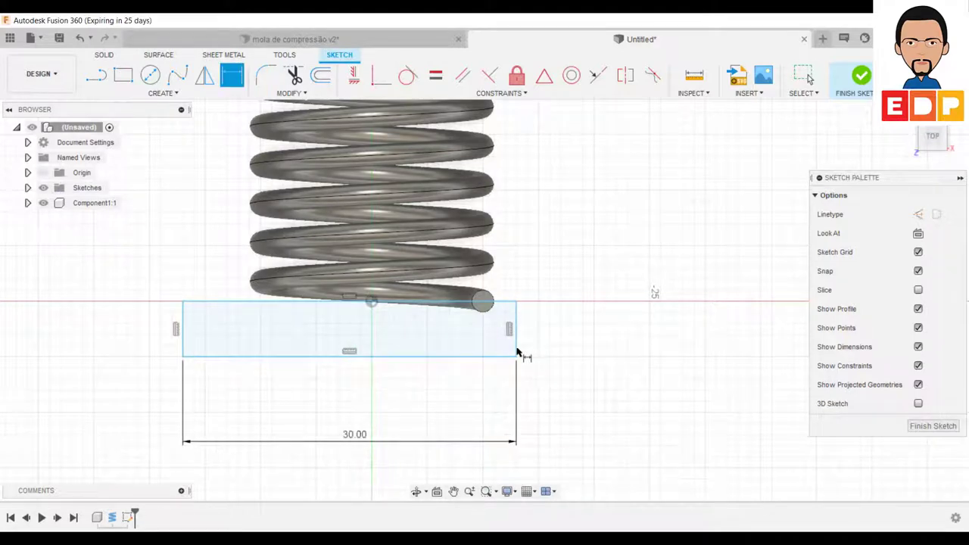
{"action": "left_click", "coordinate": [516, 345]}
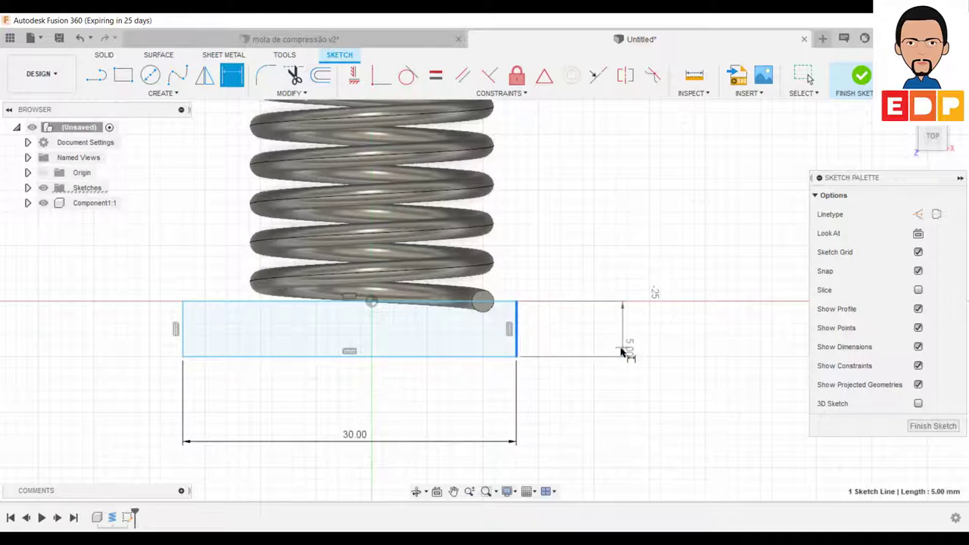
{"action": "left_click", "coordinate": [626, 330]}
{"action": "key", "text": "Return"}
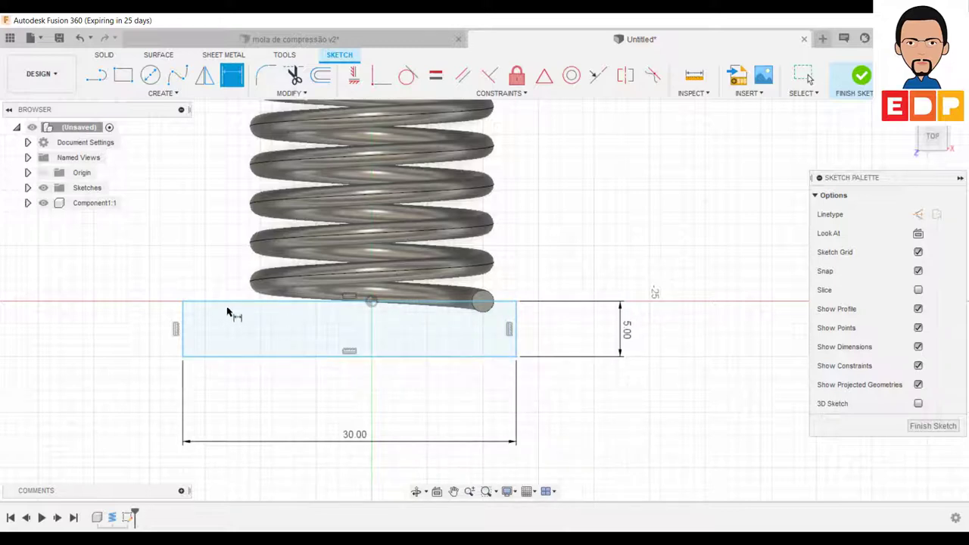
{"action": "left_click", "coordinate": [933, 425]}
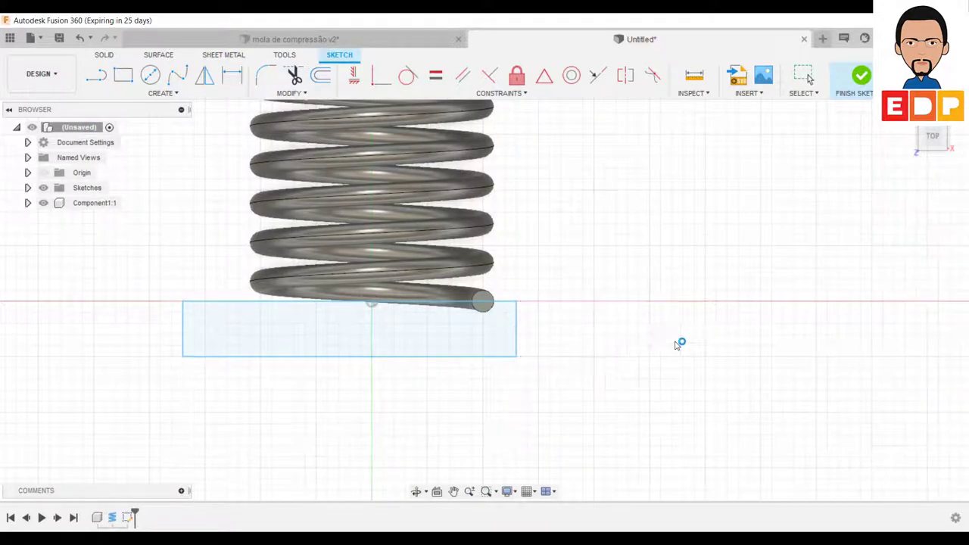
- Extrude-cut both rectangle profiles 18 mm through the spring's lower end
{"action": "left_click", "coordinate": [947, 130]}
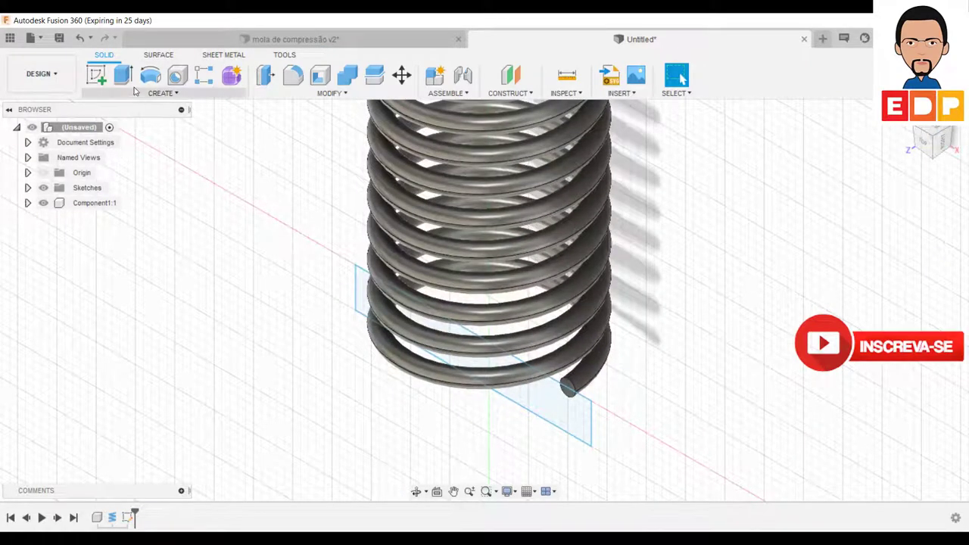
{"action": "left_click", "coordinate": [122, 75]}
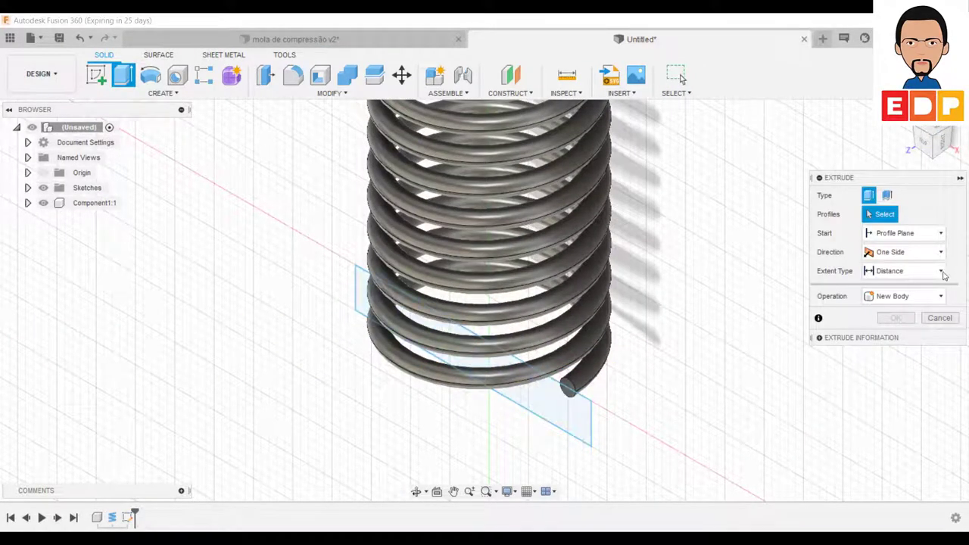
{"action": "left_click", "coordinate": [907, 296]}
{"action": "left_click", "coordinate": [882, 327]}
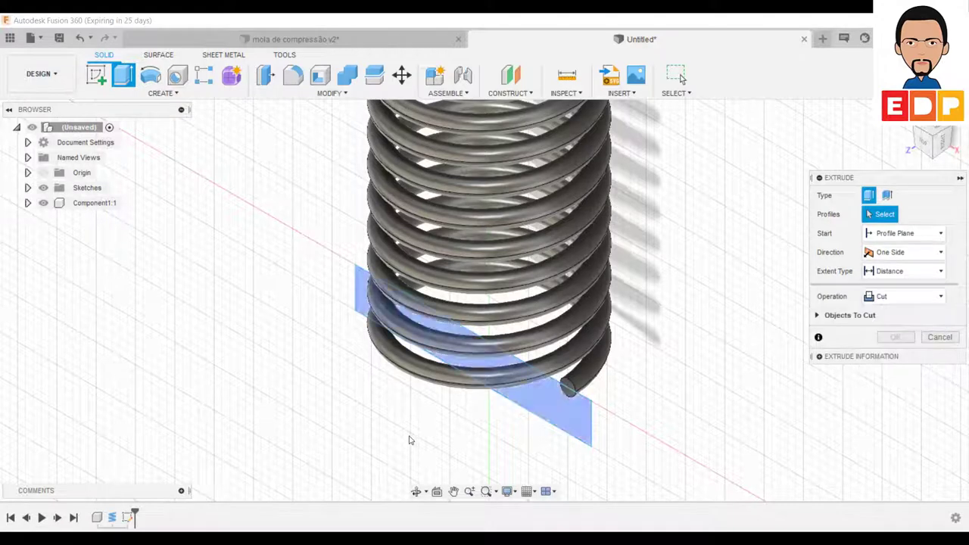
{"action": "left_click", "coordinate": [523, 396]}
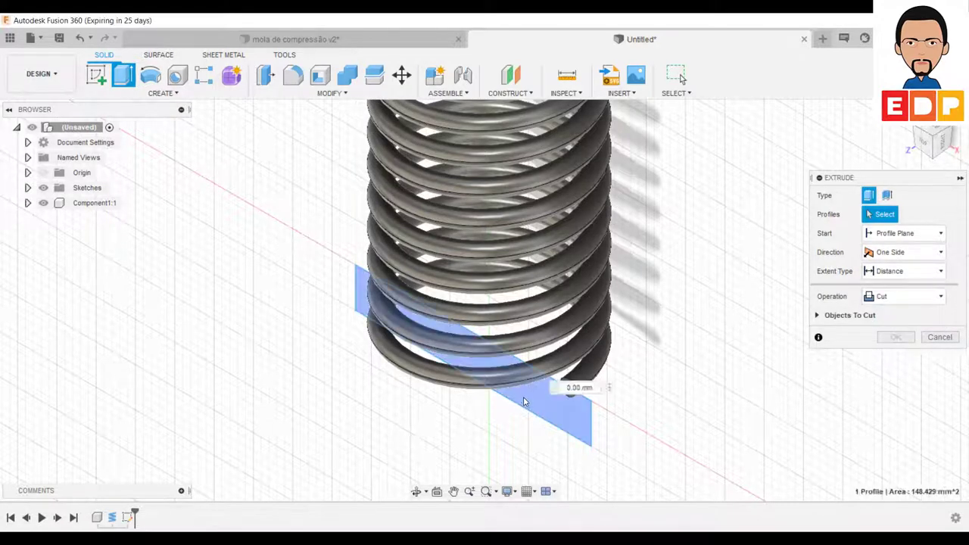
{"action": "left_click", "coordinate": [570, 395]}
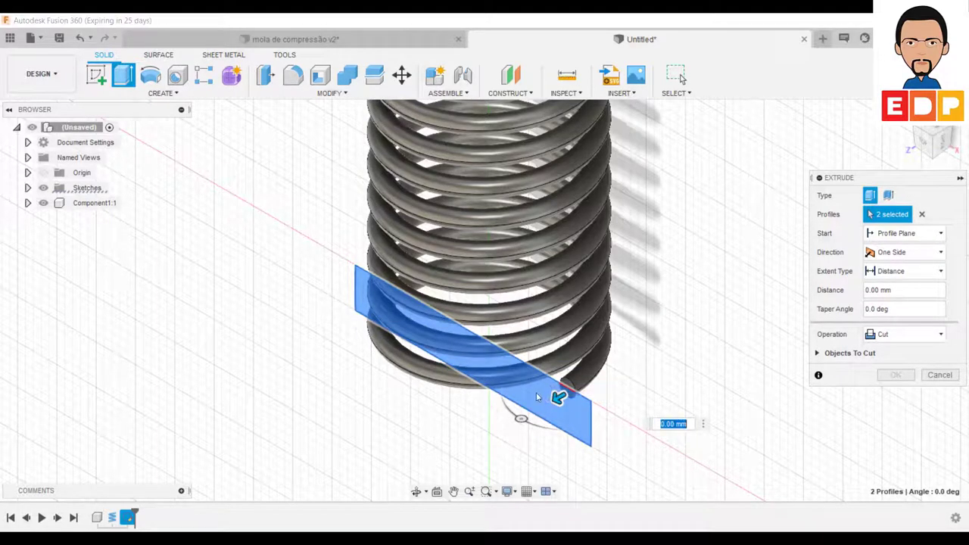
{"action": "left_click_drag", "start_coordinate": [558, 396], "coordinate": [726, 353]}
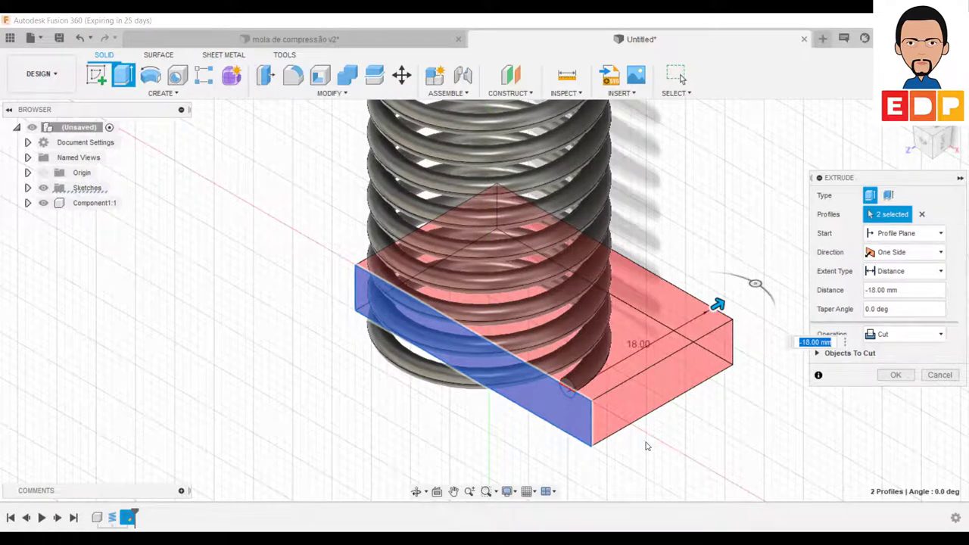
{"action": "mouse_move", "coordinate": [720, 311]}
{"action": "middle_mouse_down", "text": "shift"}
{"action": "mouse_move", "coordinate": [687, 388]}
{"action": "mouse_move", "coordinate": [522, 450]}
{"action": "middle_mouse_up", "text": "shift"}
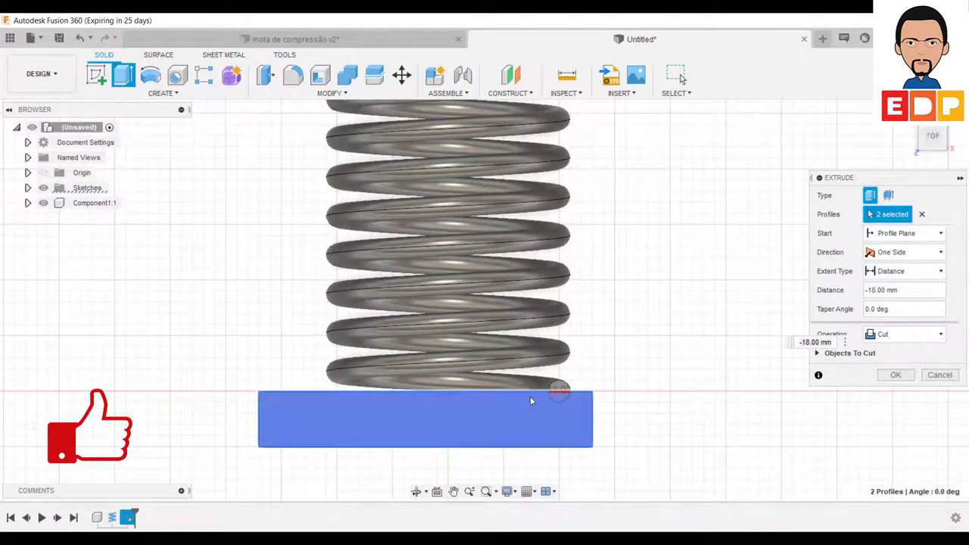
{"action": "left_click", "coordinate": [896, 374]}
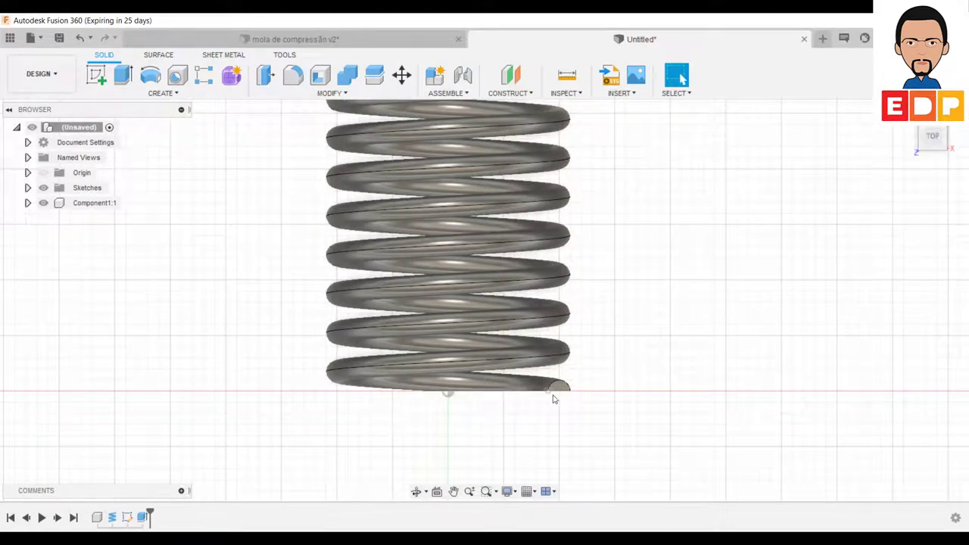
{"action": "mouse_move", "coordinate": [932, 138]}
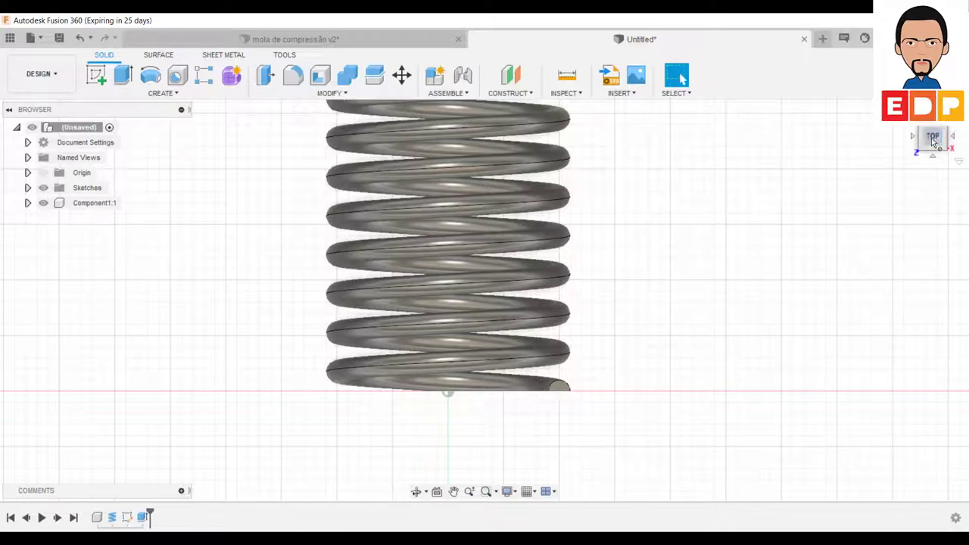
- Frame the spring's untrimmed top end in an isometric view and begin a new sketch
{"action": "left_click", "coordinate": [947, 130]}
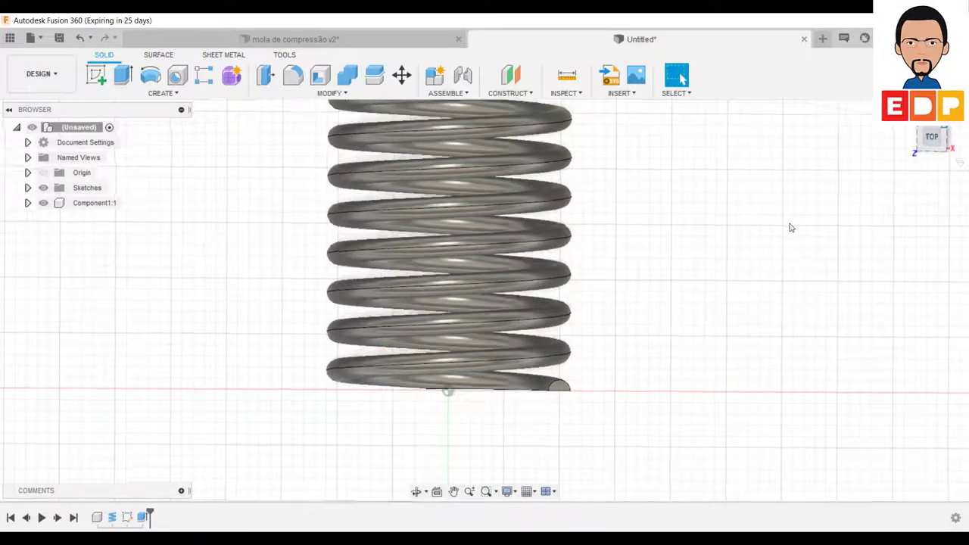
{"action": "scroll", "coordinate": [725, 254], "scroll_direction": "down", "scroll_amount": 3}
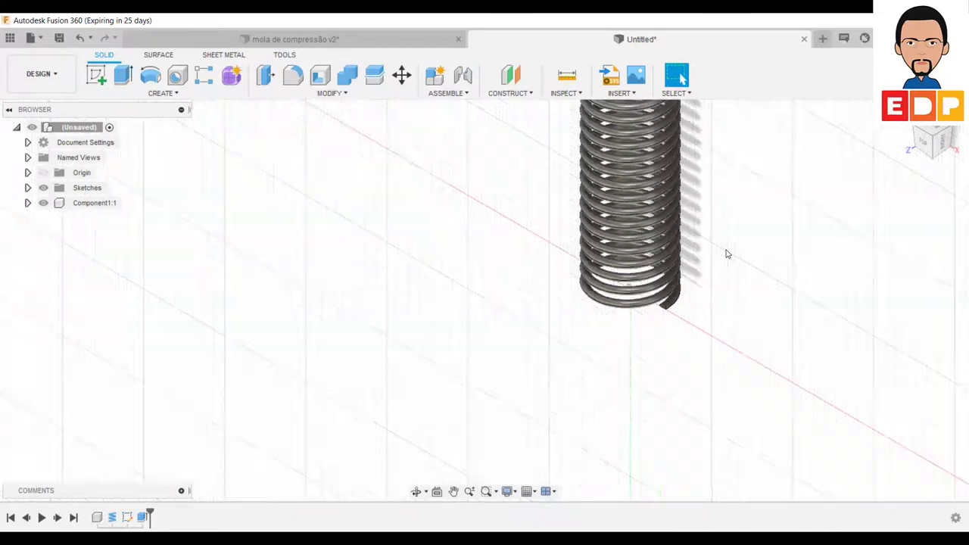
{"action": "middle_click_drag", "start_coordinate": [878, 255], "coordinate": [683, 401]}
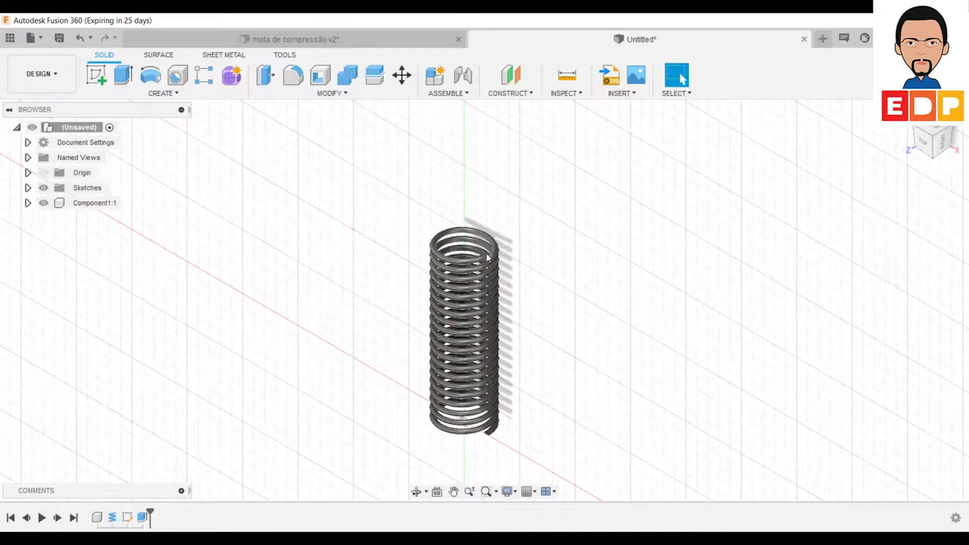
{"action": "left_click", "coordinate": [956, 132]}
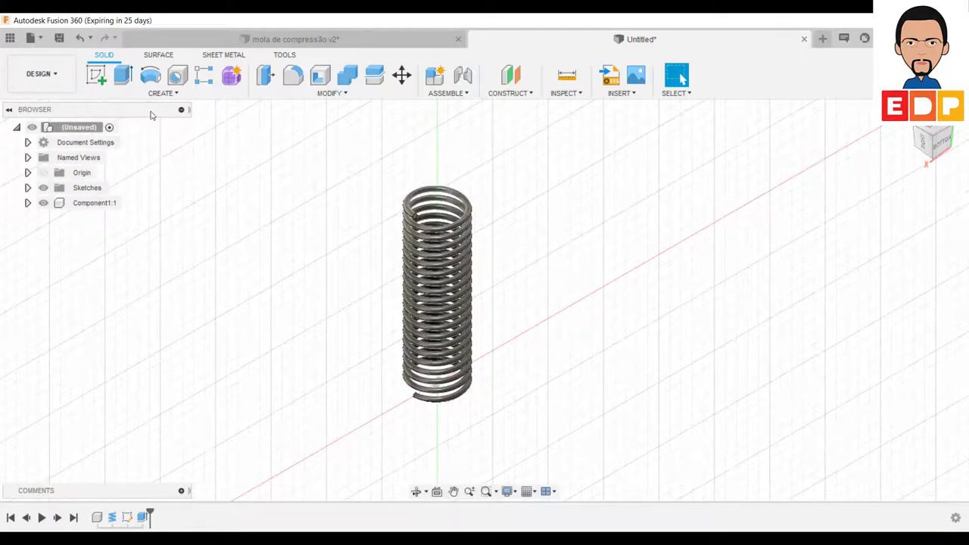
{"action": "scroll", "coordinate": [283, 270], "scroll_direction": "up", "scroll_amount": 3}
{"action": "scroll", "coordinate": [356, 270], "scroll_direction": "up", "scroll_amount": 3}
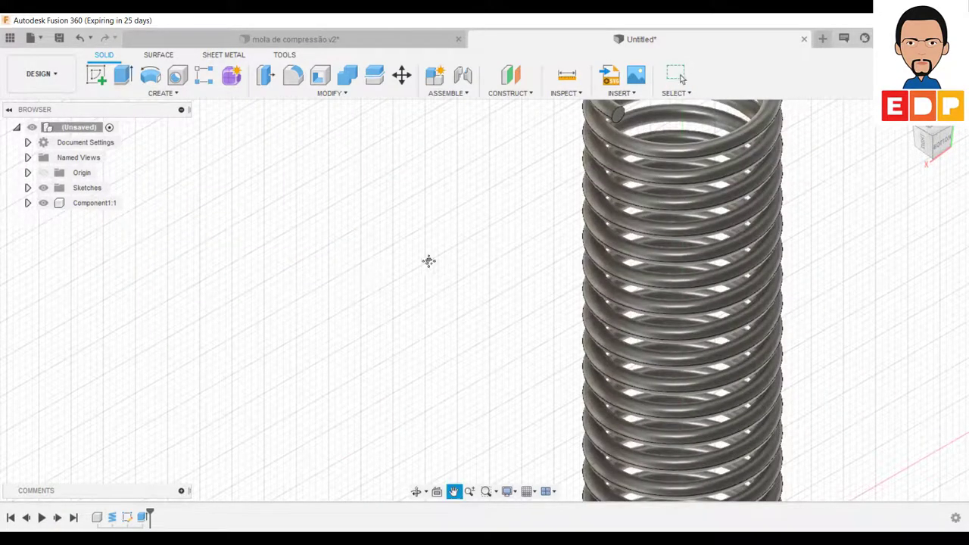
{"action": "middle_click_drag", "start_coordinate": [429, 262], "coordinate": [244, 341]}
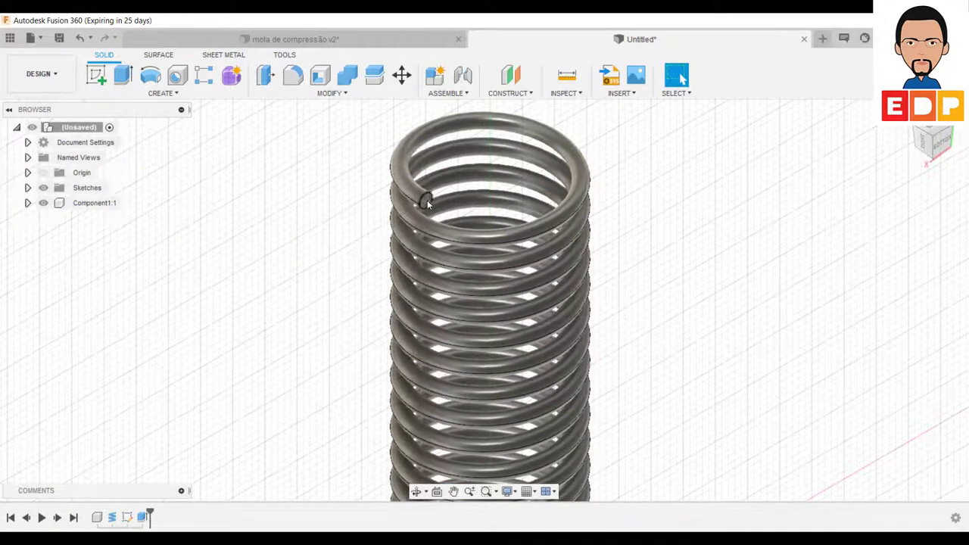
{"action": "left_click", "coordinate": [96, 73]}
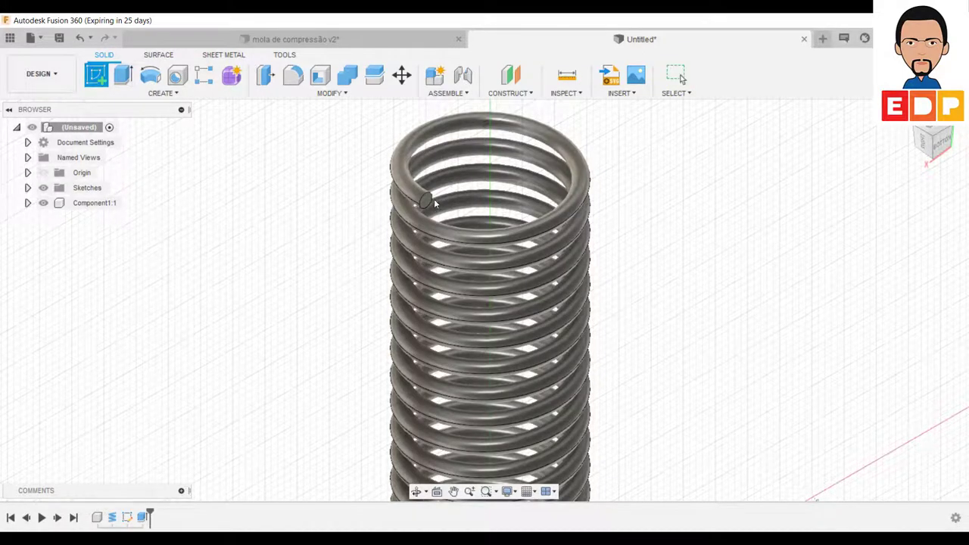
- Draw a 2-point rectangle across the spring's end face
{"action": "left_click", "coordinate": [428, 201]}
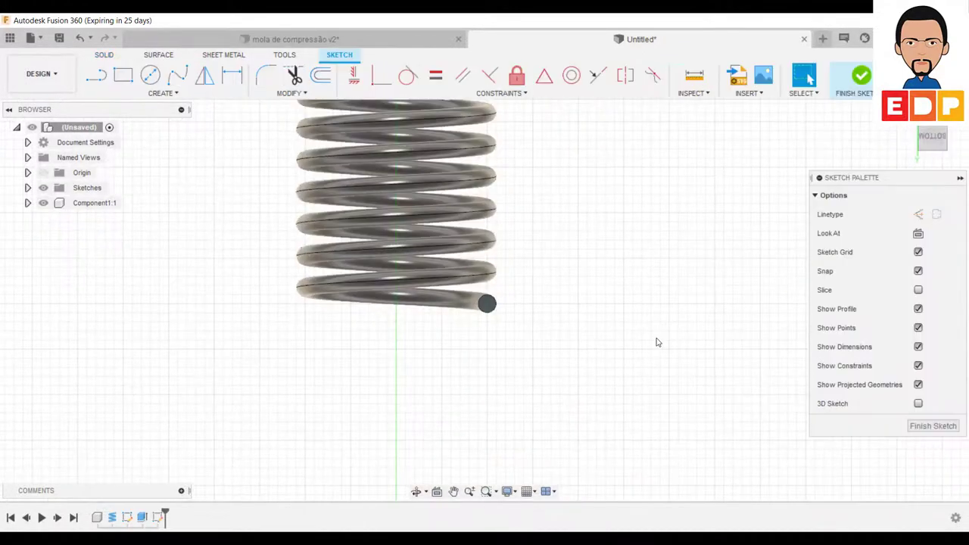
{"action": "left_click", "coordinate": [122, 74]}
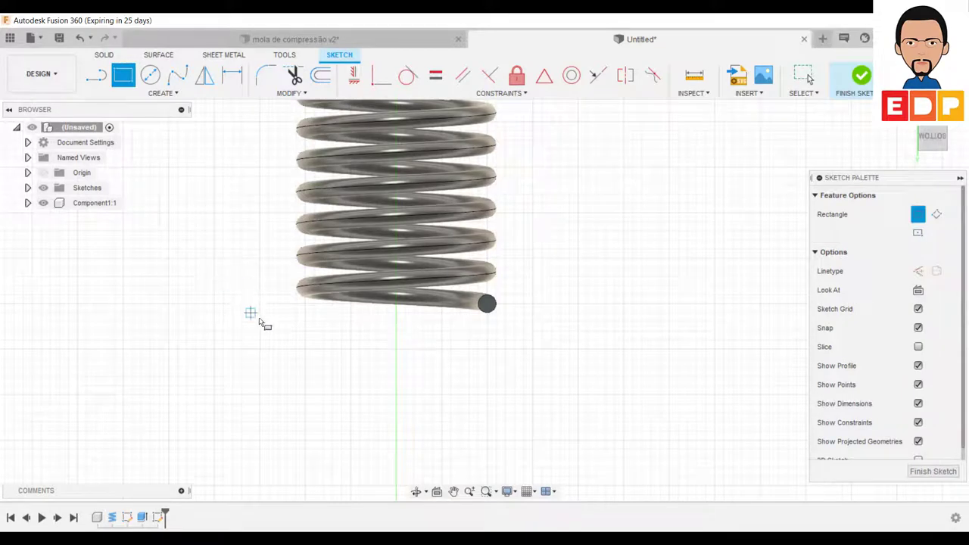
{"action": "left_click", "coordinate": [260, 305]}
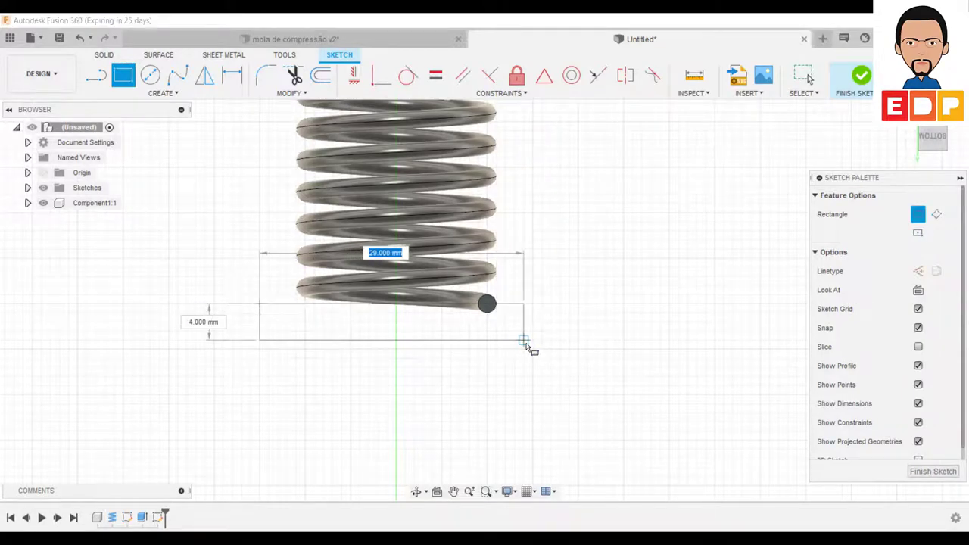
{"action": "left_click", "coordinate": [523, 340]}
- Dimension the rectangle to 29 mm wide by 4 mm high and finish the sketch
{"action": "left_click", "coordinate": [232, 74]}
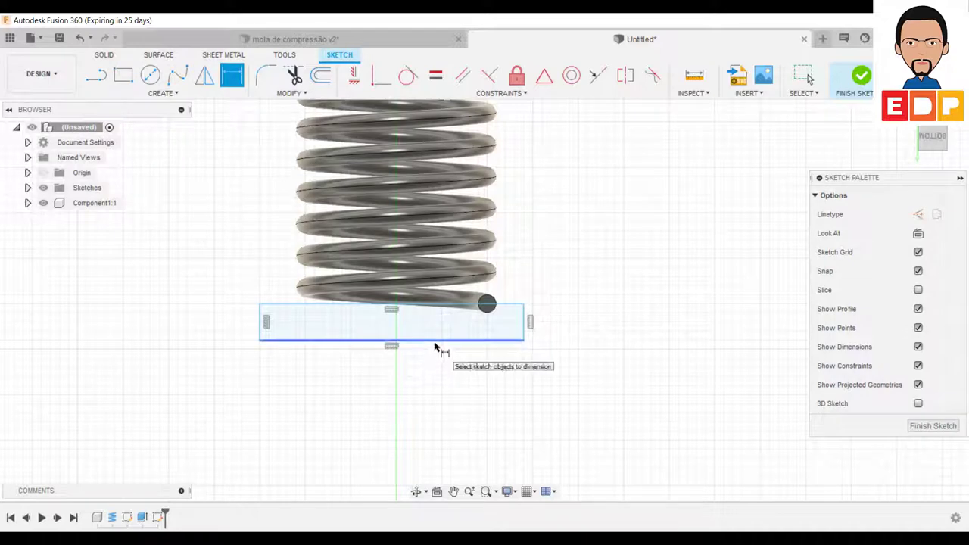
{"action": "left_click", "coordinate": [435, 346]}
{"action": "left_click", "coordinate": [410, 417]}
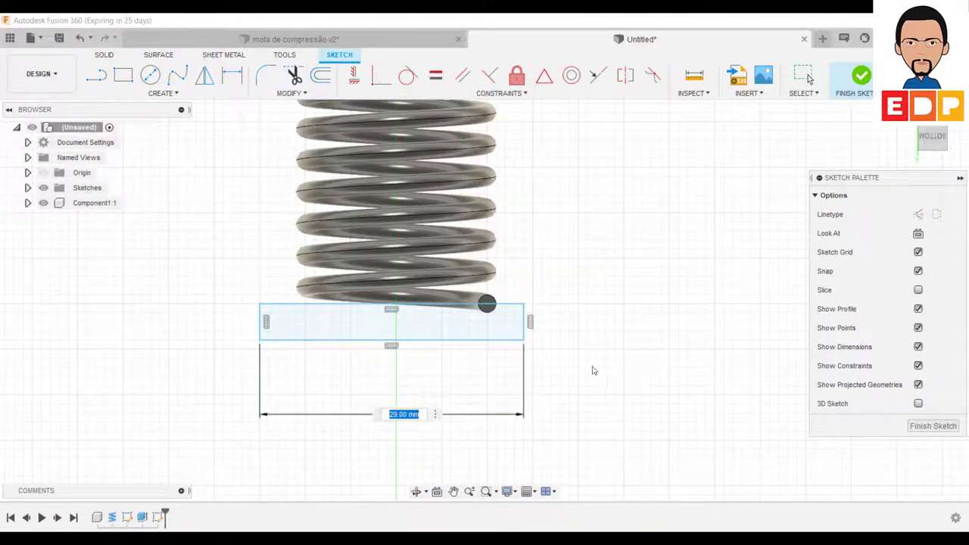
{"action": "key", "text": "Return"}
{"action": "left_click", "coordinate": [525, 333]}
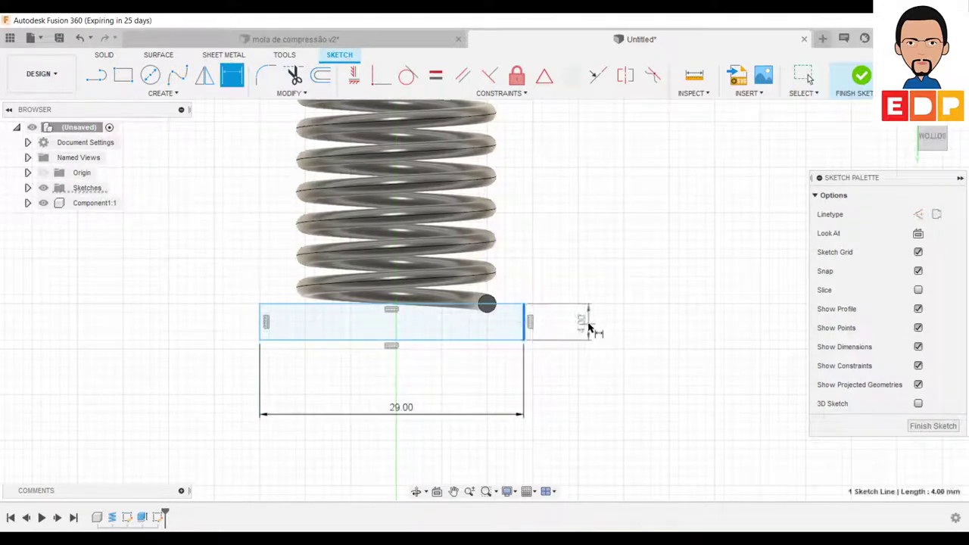
{"action": "left_click", "coordinate": [590, 327]}
{"action": "key", "text": "Return"}
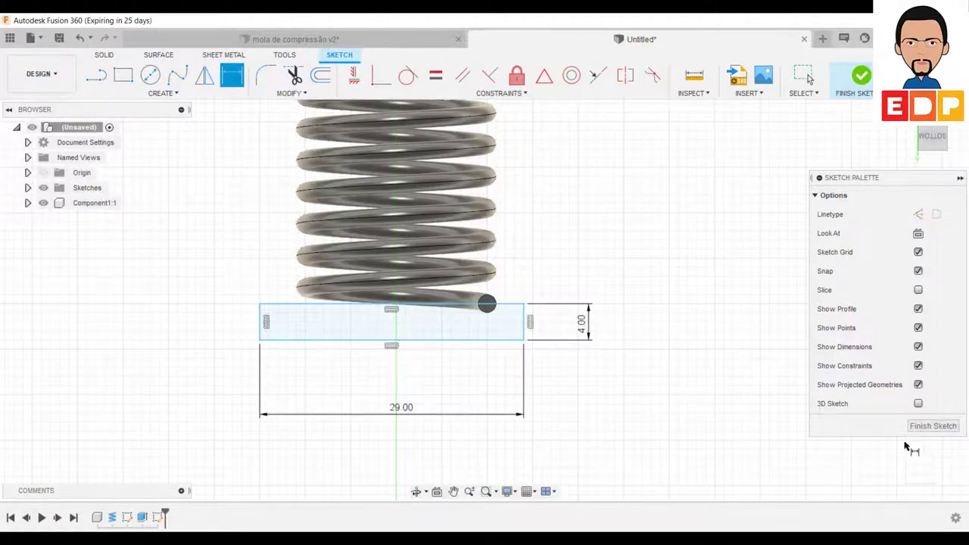
{"action": "left_click", "coordinate": [924, 426]}
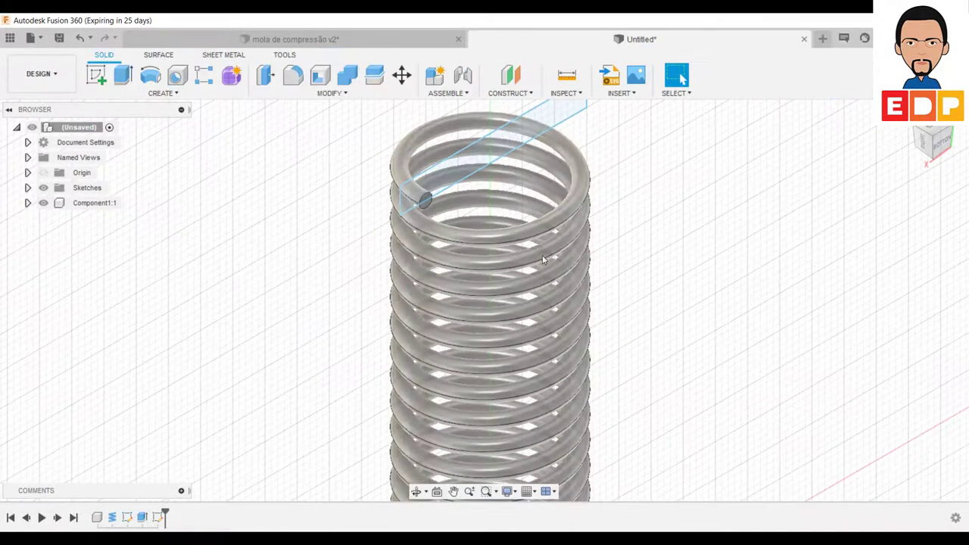
- Extrude-cut both rectangle profiles −19 mm to flatten the spring's upper end
{"action": "left_click", "coordinate": [123, 75]}
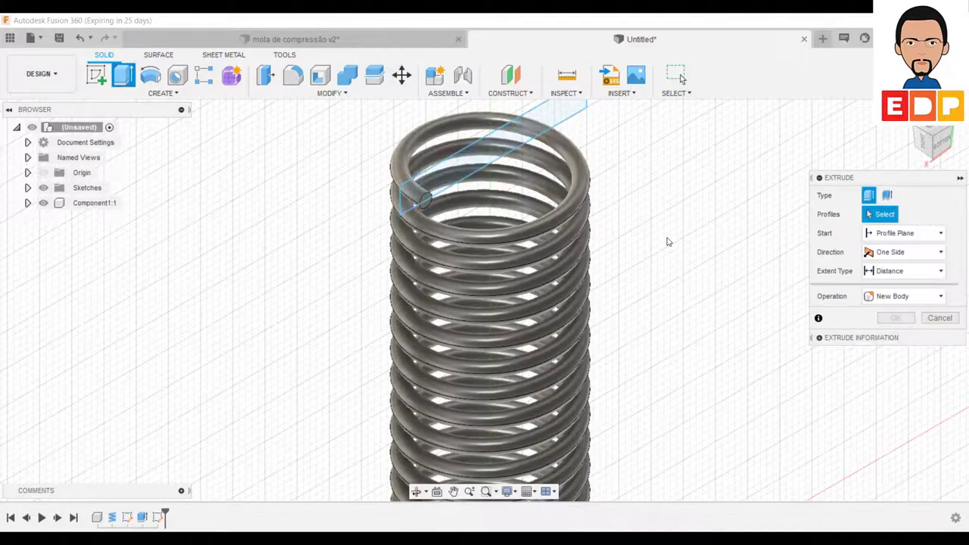
{"action": "left_click", "coordinate": [426, 199]}
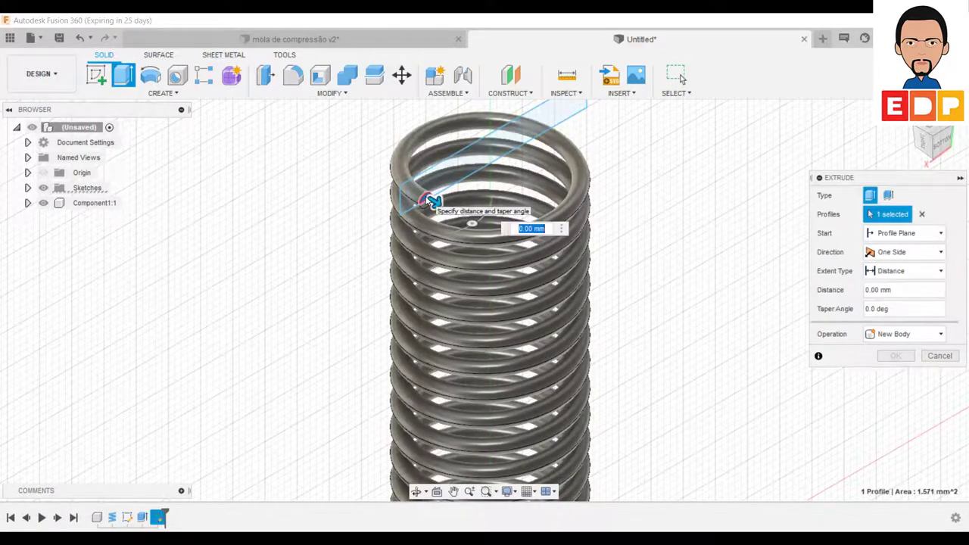
{"action": "left_click", "coordinate": [435, 176]}
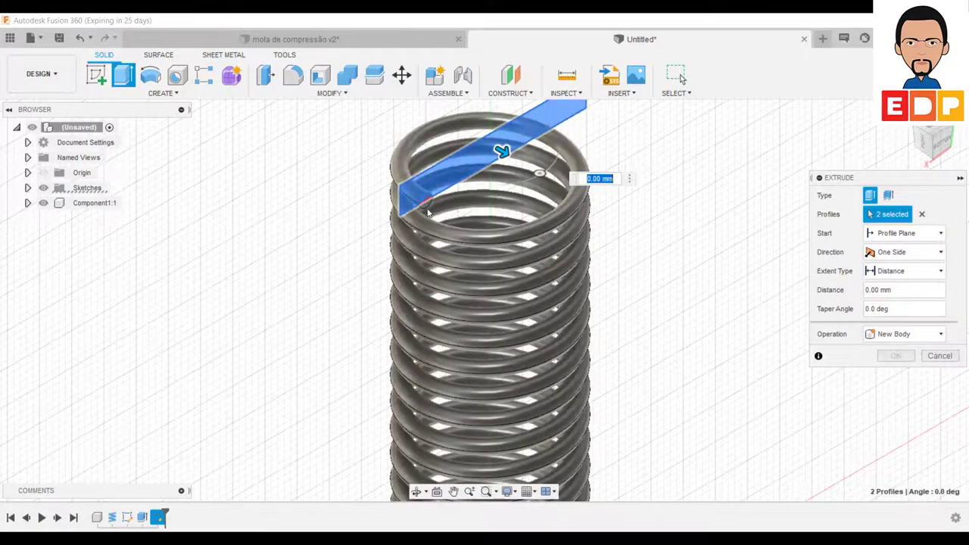
{"action": "left_click_drag", "start_coordinate": [502, 152], "coordinate": [368, 109]}
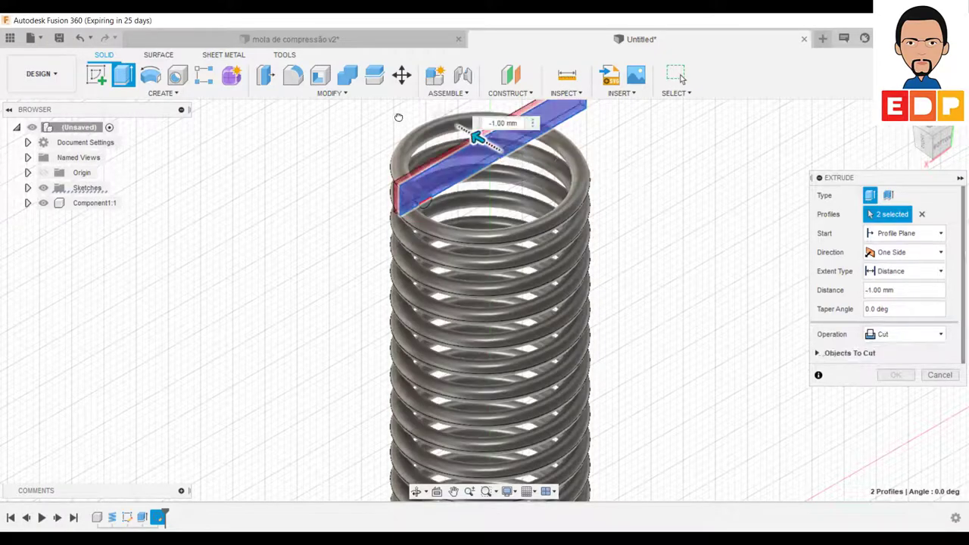
{"action": "left_click", "coordinate": [930, 145]}
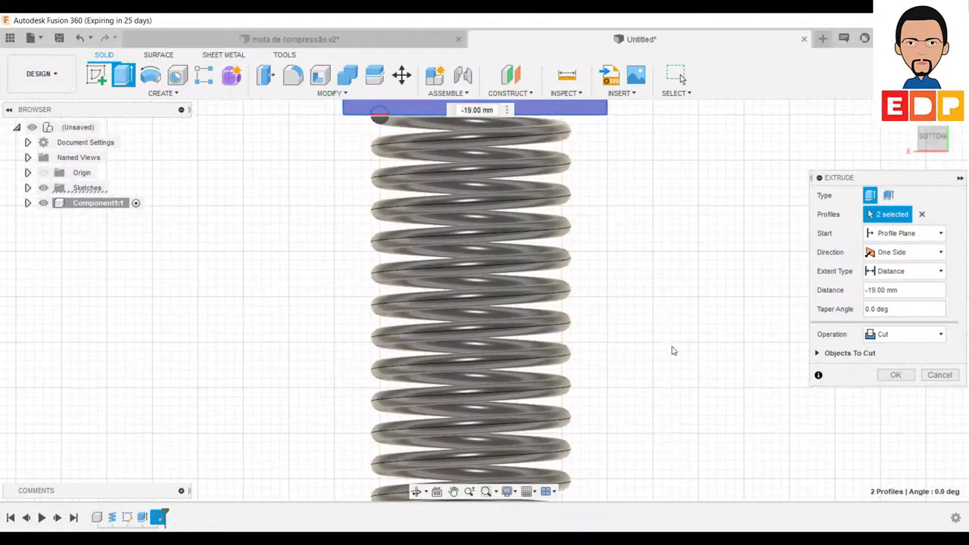
{"action": "left_click", "coordinate": [896, 374]}
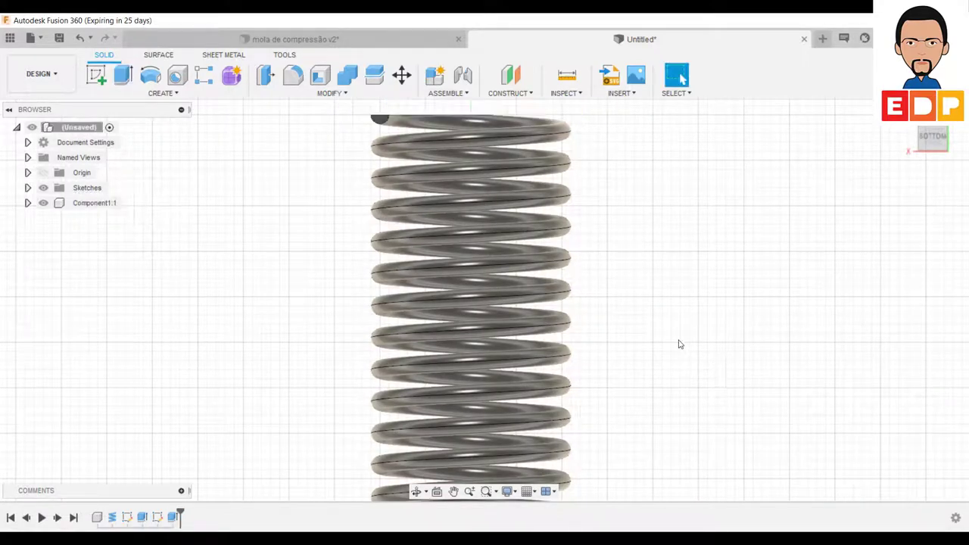
- Zoom and pan around the trimmed spring, then begin a new sketch
{"action": "scroll", "coordinate": [677, 316], "scroll_direction": "up", "scroll_amount": 1}
{"action": "scroll", "coordinate": [678, 317], "scroll_direction": "up", "scroll_amount": 1}
{"action": "scroll", "coordinate": [678, 316], "scroll_direction": "down", "scroll_amount": 3}
{"action": "scroll", "coordinate": [677, 317], "scroll_direction": "down", "scroll_amount": 2}
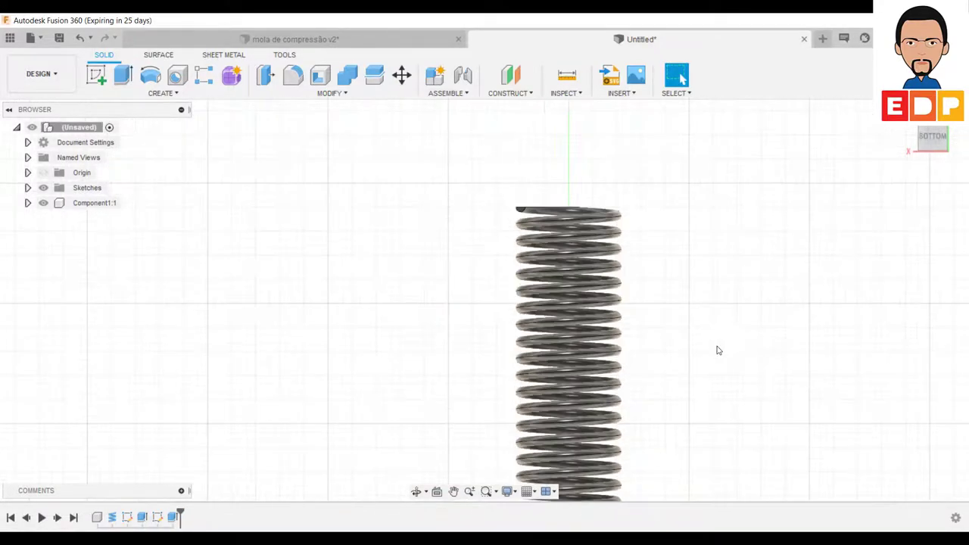
{"action": "mouse_move", "coordinate": [716, 348]}
{"action": "middle_mouse_down"}
{"action": "mouse_move", "coordinate": [715, 275]}
{"action": "mouse_move", "coordinate": [666, 278]}
{"action": "middle_mouse_up"}
{"action": "scroll", "coordinate": [668, 284], "scroll_direction": "up", "scroll_amount": 2}
{"action": "scroll", "coordinate": [669, 311], "scroll_direction": "down", "scroll_amount": 3}
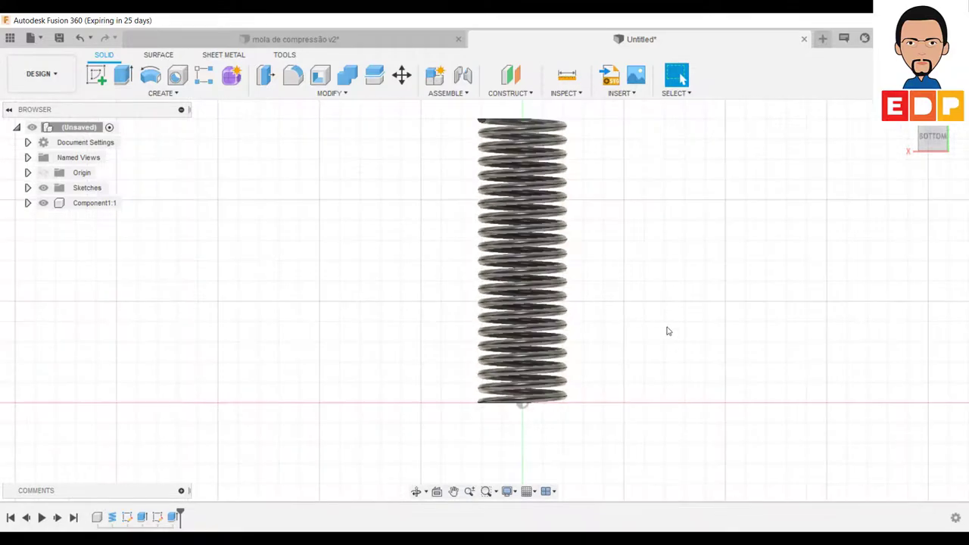
{"action": "scroll", "coordinate": [673, 337], "scroll_direction": "up", "scroll_amount": 1}
{"action": "scroll", "coordinate": [674, 344], "scroll_direction": "up", "scroll_amount": 1}
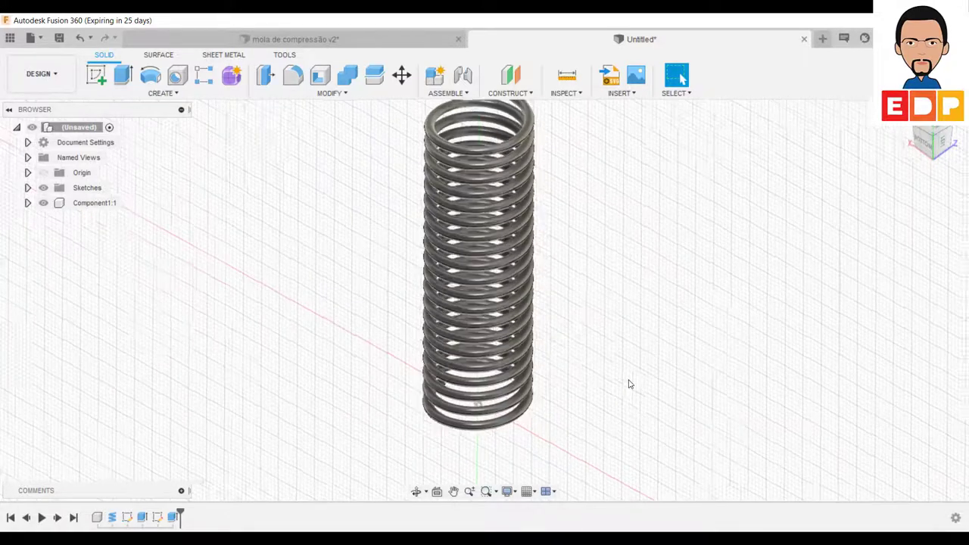
{"action": "scroll", "coordinate": [648, 357], "scroll_direction": "up", "scroll_amount": 2}
{"action": "scroll", "coordinate": [649, 356], "scroll_direction": "down", "scroll_amount": 2}
{"action": "scroll", "coordinate": [649, 357], "scroll_direction": "down", "scroll_amount": 3}
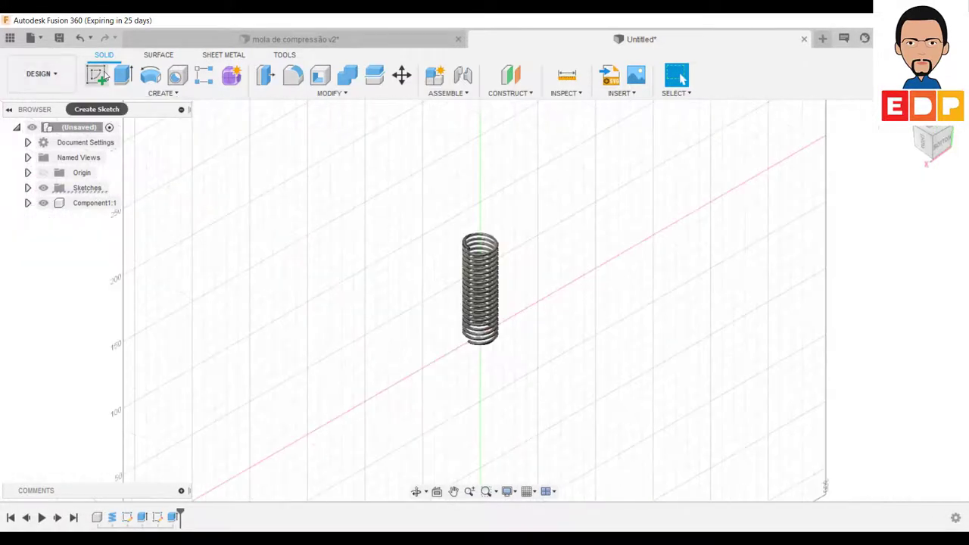
{"action": "left_click", "coordinate": [95, 74]}
- Draw a square around the spring on the chosen origin plane
{"action": "left_click", "coordinate": [423, 340]}
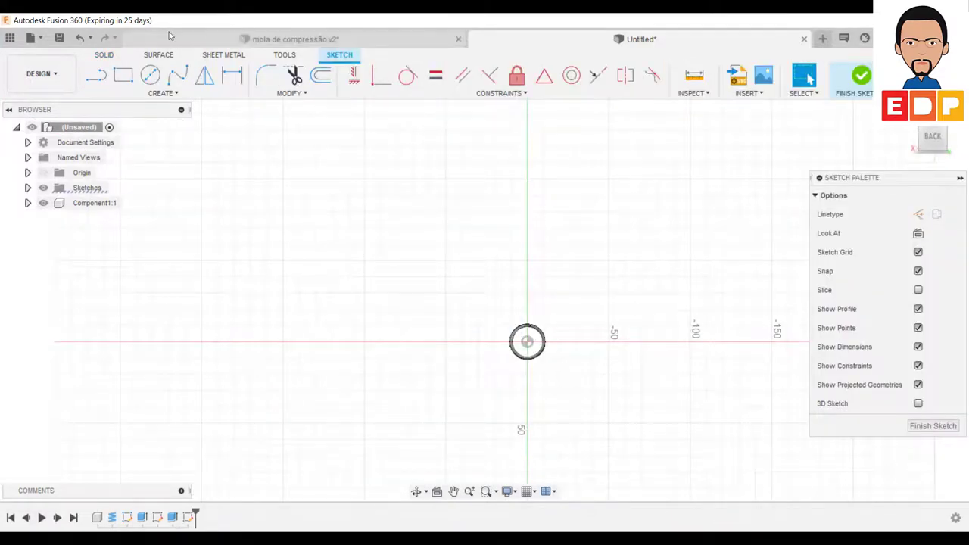
{"action": "left_click", "coordinate": [122, 76]}
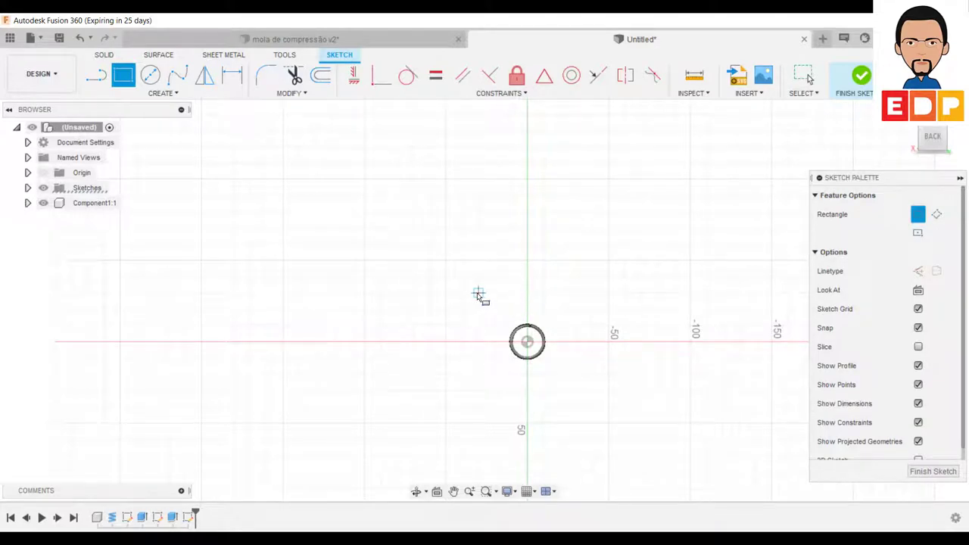
{"action": "left_click", "coordinate": [478, 293]}
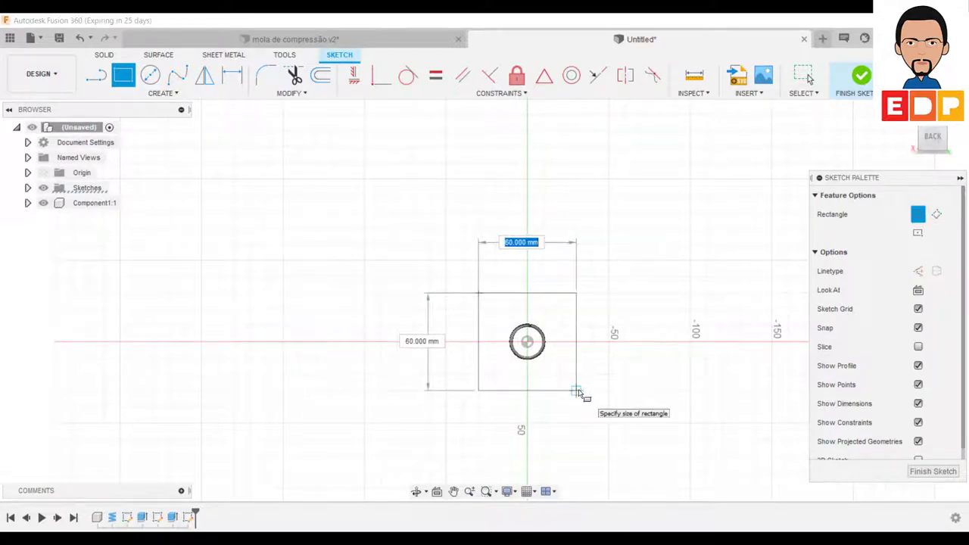
{"action": "left_click", "coordinate": [577, 393]}
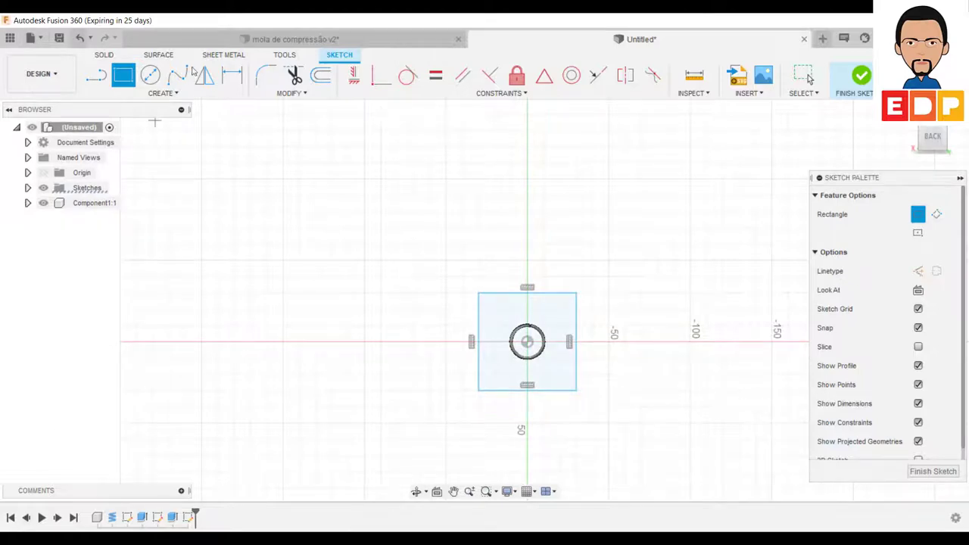
- Dimension both square sides to 60 mm
{"action": "left_click", "coordinate": [232, 75]}
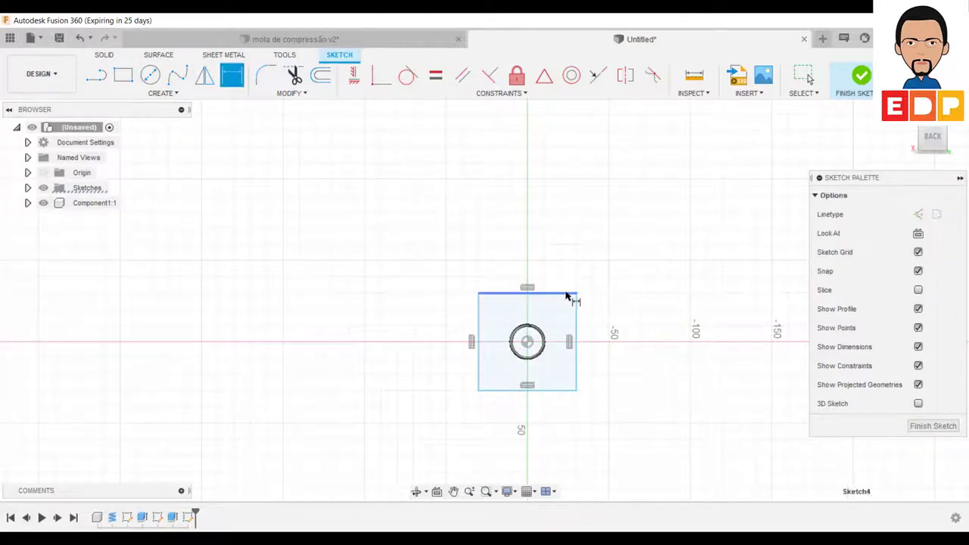
{"action": "left_click", "coordinate": [568, 294]}
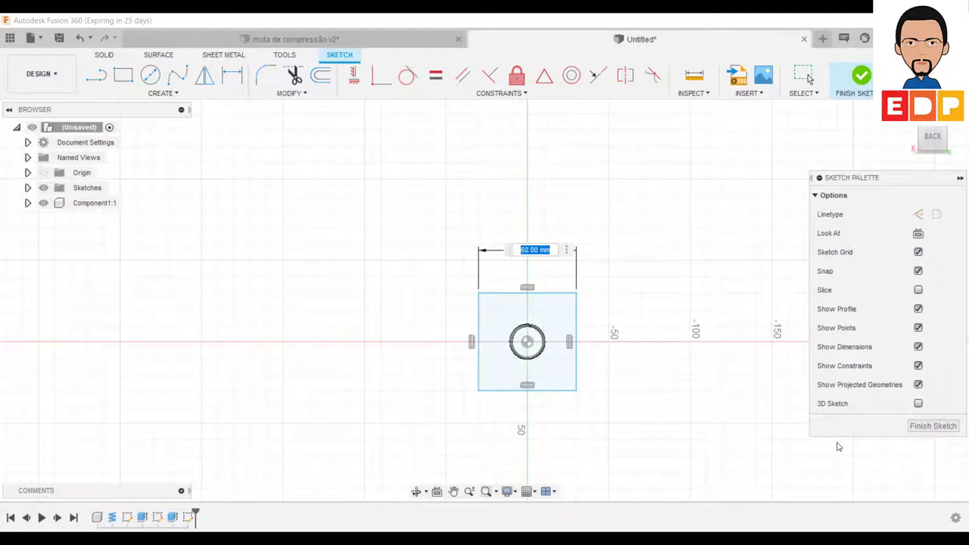
{"action": "type", "text": "6"}
{"action": "key", "text": "Return"}
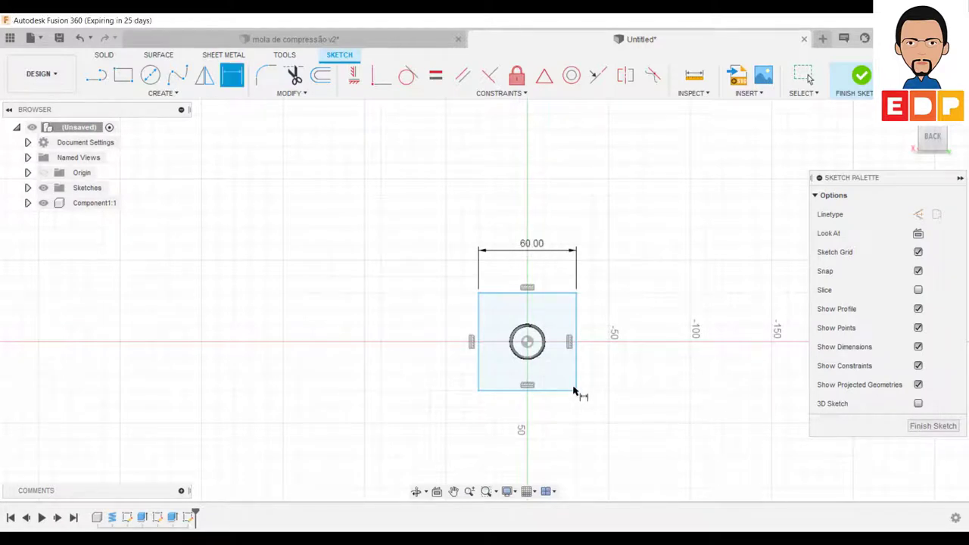
{"action": "left_click", "coordinate": [577, 383]}
{"action": "left_click", "coordinate": [610, 381]}
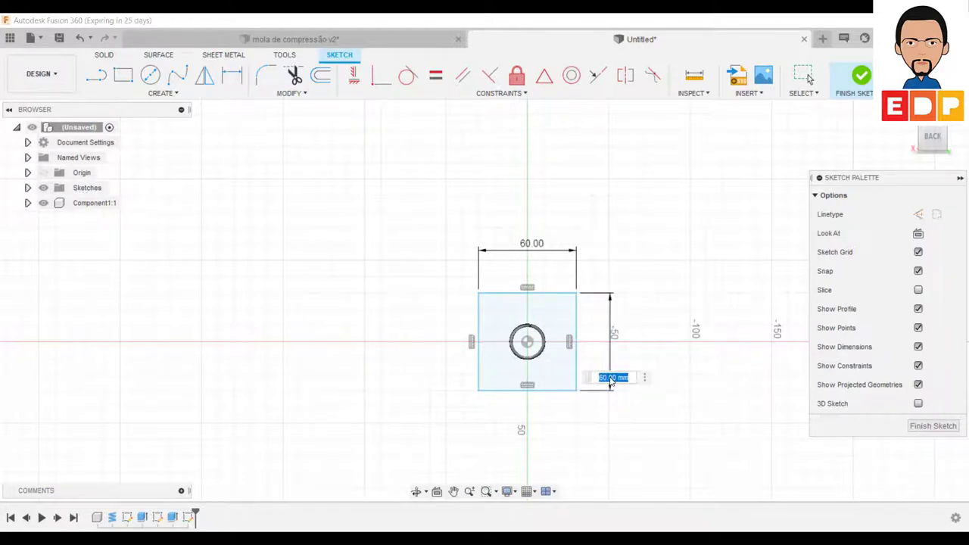
{"action": "key", "text": "Return"}
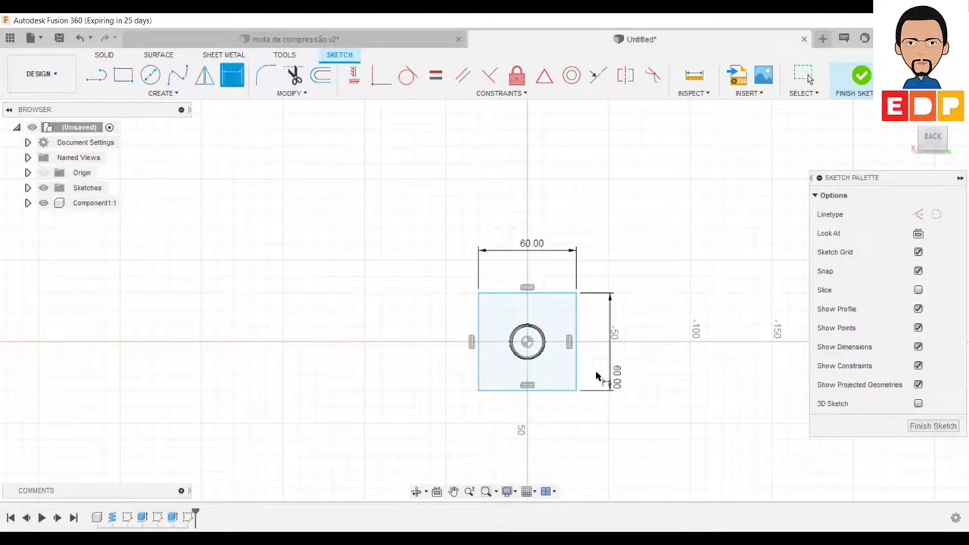
- Set 30 mm vertical and horizontal offsets from spring centre to square corners, then finish
{"action": "left_click", "coordinate": [527, 344]}
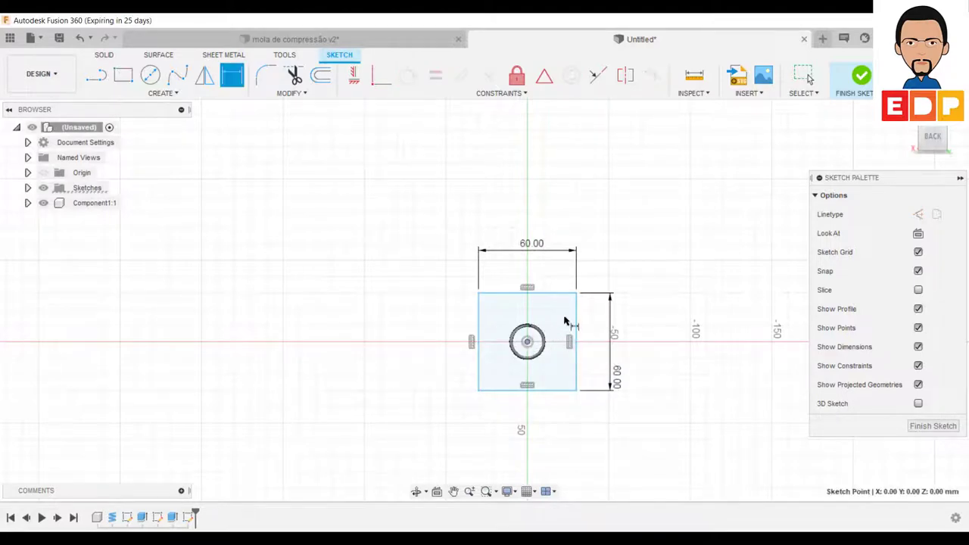
{"action": "left_click", "coordinate": [576, 293]}
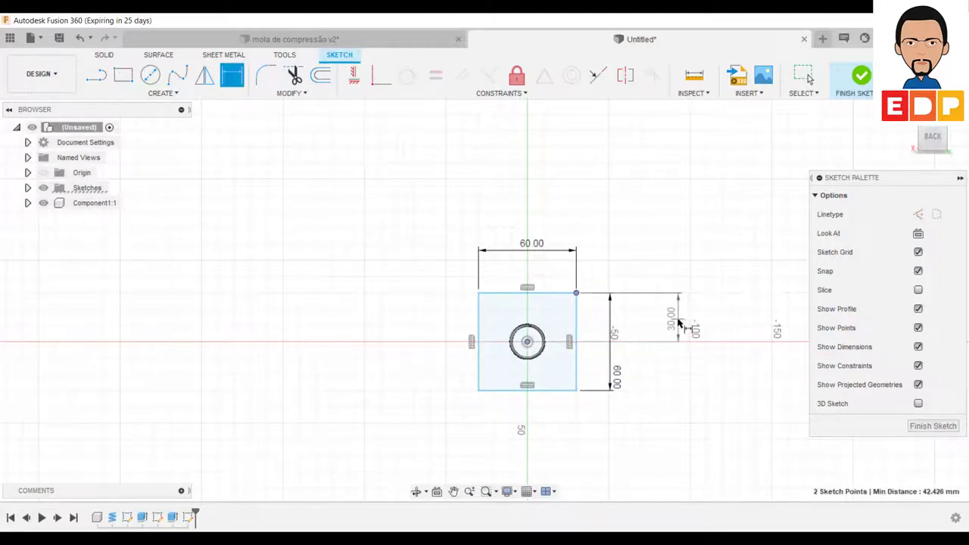
{"action": "left_click", "coordinate": [681, 328]}
{"action": "key", "text": "Return"}
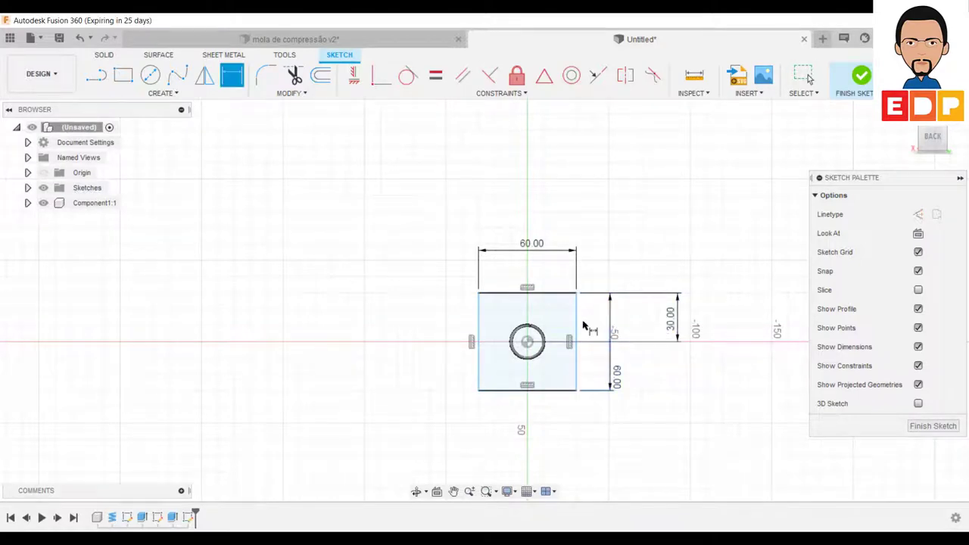
{"action": "left_click", "coordinate": [528, 343]}
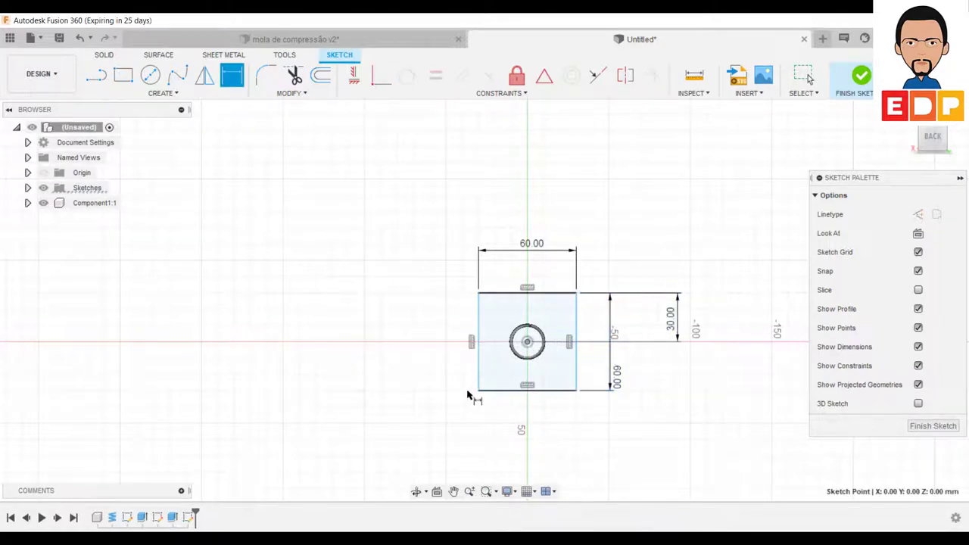
{"action": "left_click", "coordinate": [478, 391]}
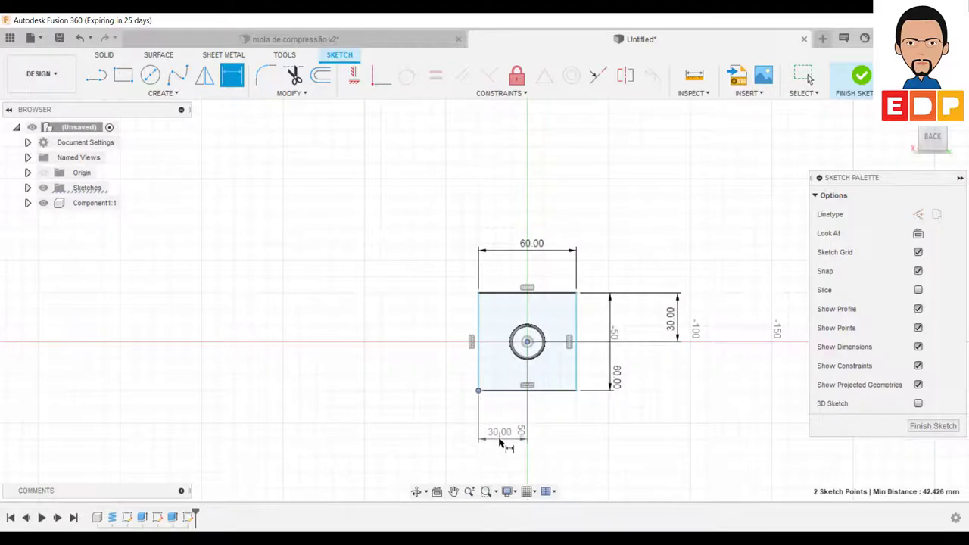
{"action": "left_click", "coordinate": [502, 441]}
{"action": "key", "text": "Return"}
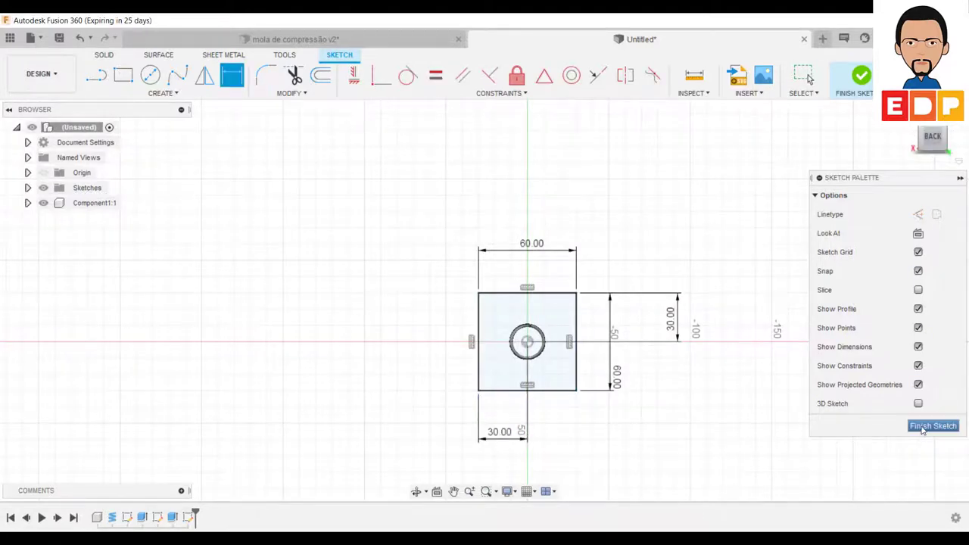
{"action": "left_click", "coordinate": [932, 425]}
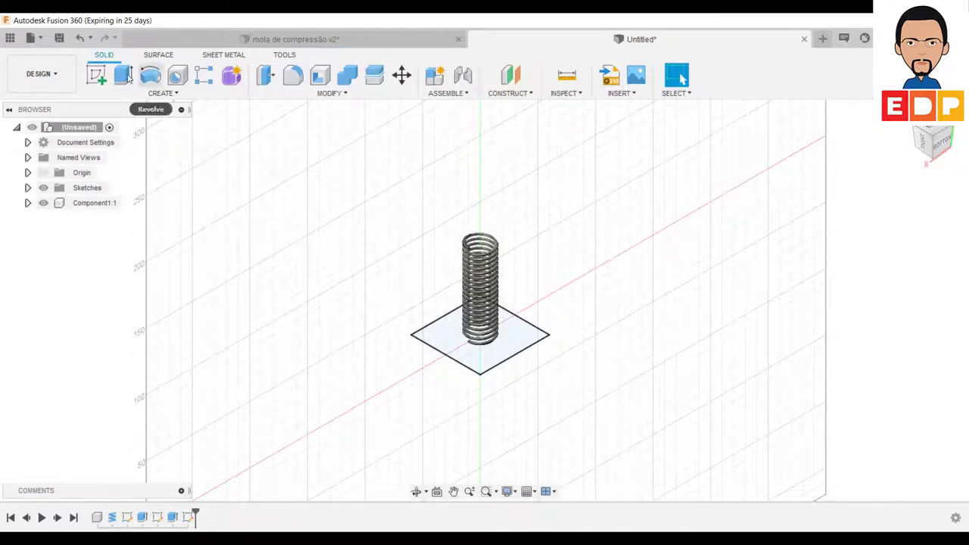
- Extrude the square −30 mm with the New Component operation to form the block
{"action": "key", "text": "e"}
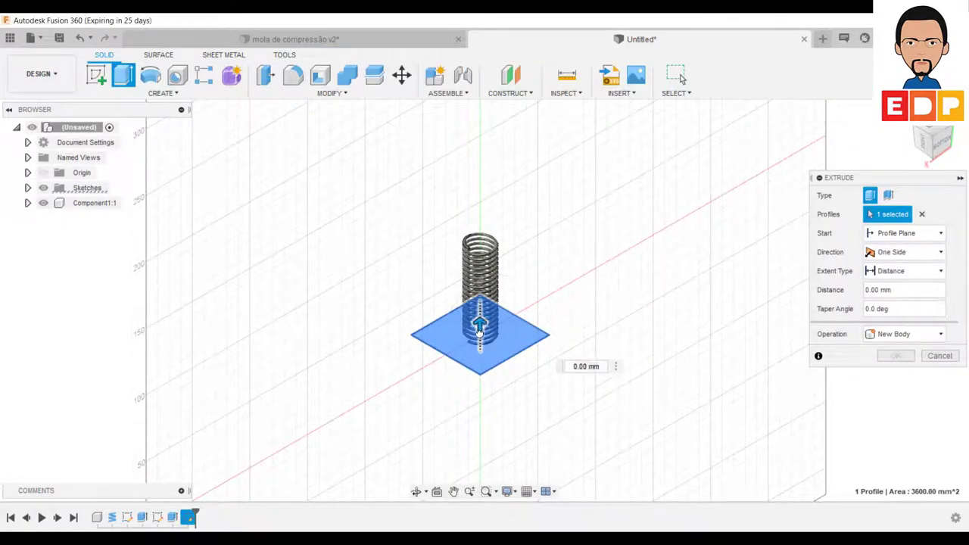
{"action": "left_click_drag", "start_coordinate": [480, 333], "coordinate": [476, 371]}
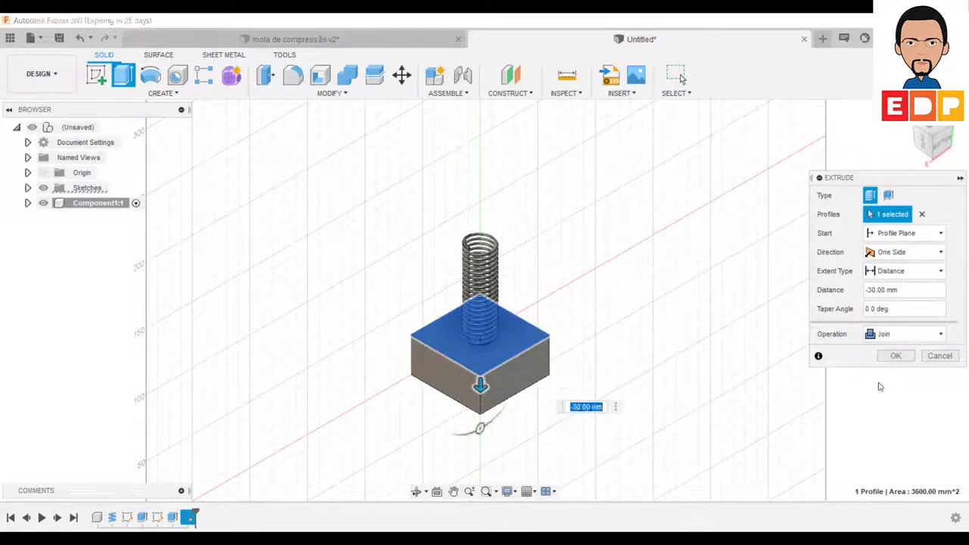
{"action": "left_click", "coordinate": [904, 337]}
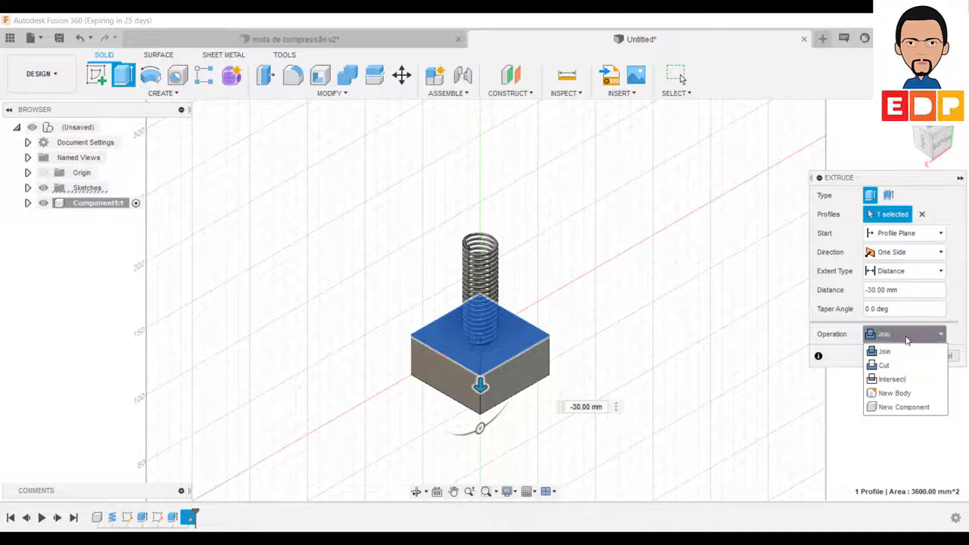
{"action": "left_click", "coordinate": [899, 409]}
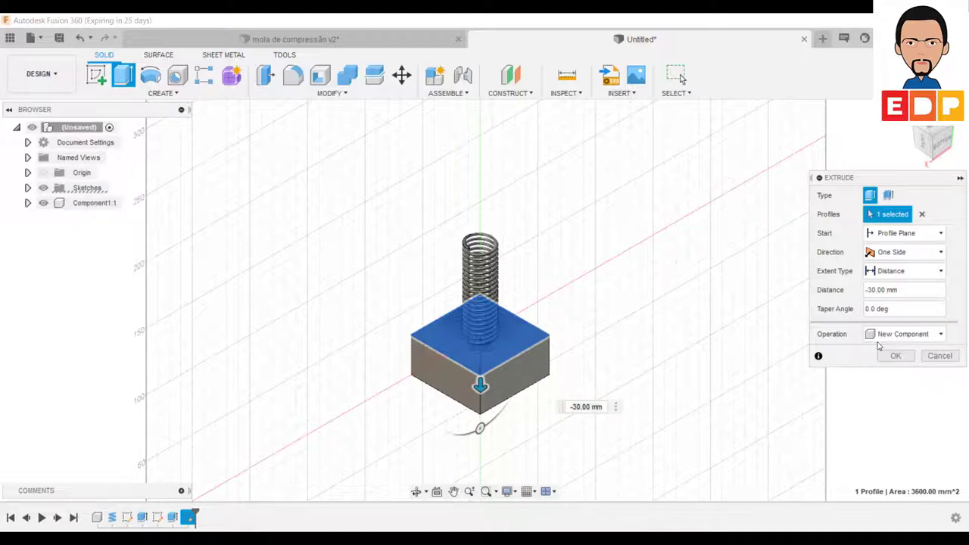
{"action": "left_click", "coordinate": [896, 356]}
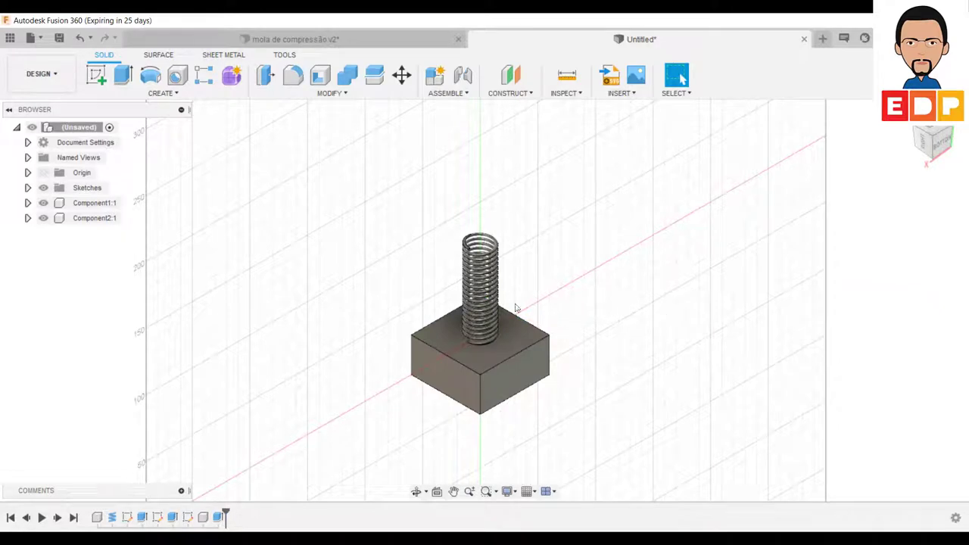
- Move the spring aside, capture its position, and start a sketch on the XZ plane
{"action": "left_click_drag", "start_coordinate": [493, 309], "coordinate": [660, 269]}
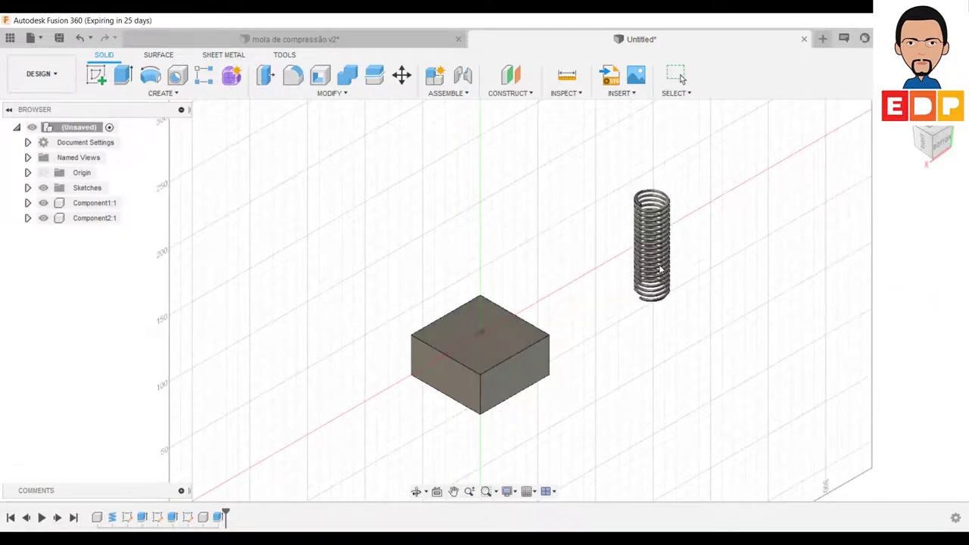
{"action": "middle_click_drag", "start_coordinate": [590, 374], "coordinate": [767, 352], "text": "shift"}
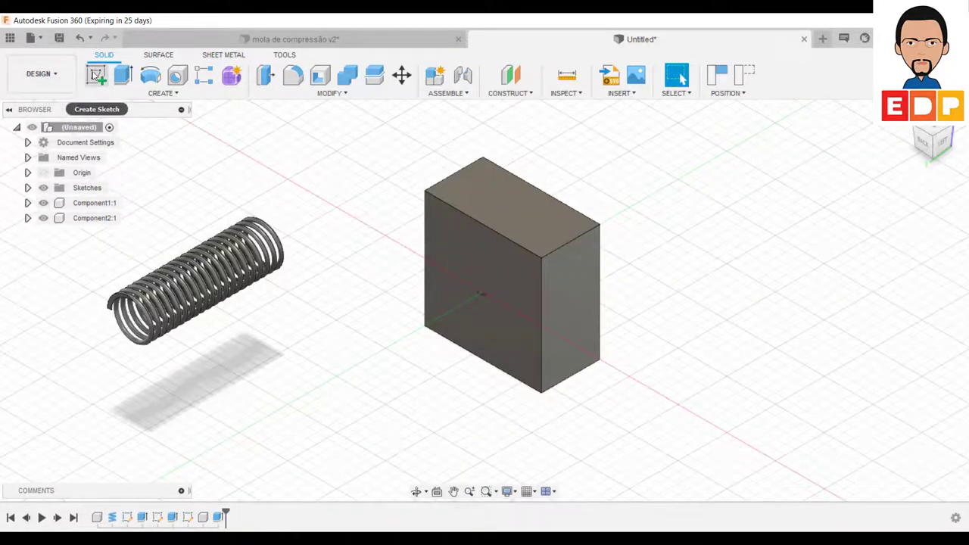
{"action": "left_click", "coordinate": [95, 74]}
{"action": "left_click", "coordinate": [457, 238]}
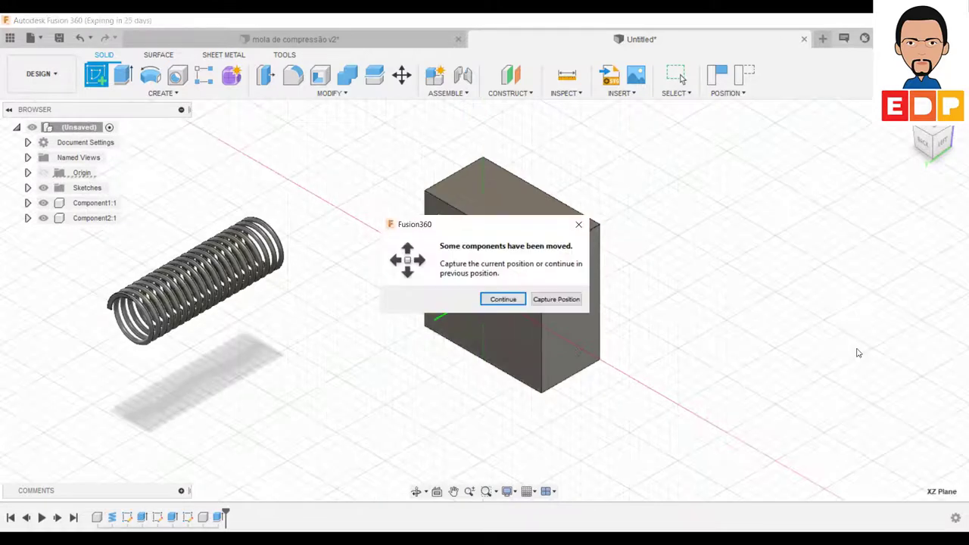
{"action": "left_click", "coordinate": [578, 300]}
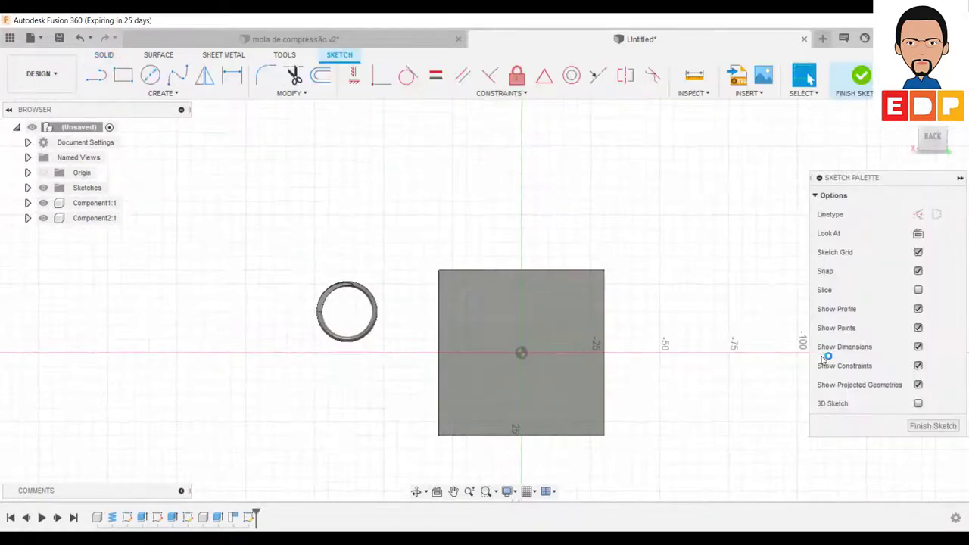
- Draw a 23 mm diameter circle centred at the origin and finish the sketch
{"action": "left_click", "coordinate": [150, 74]}
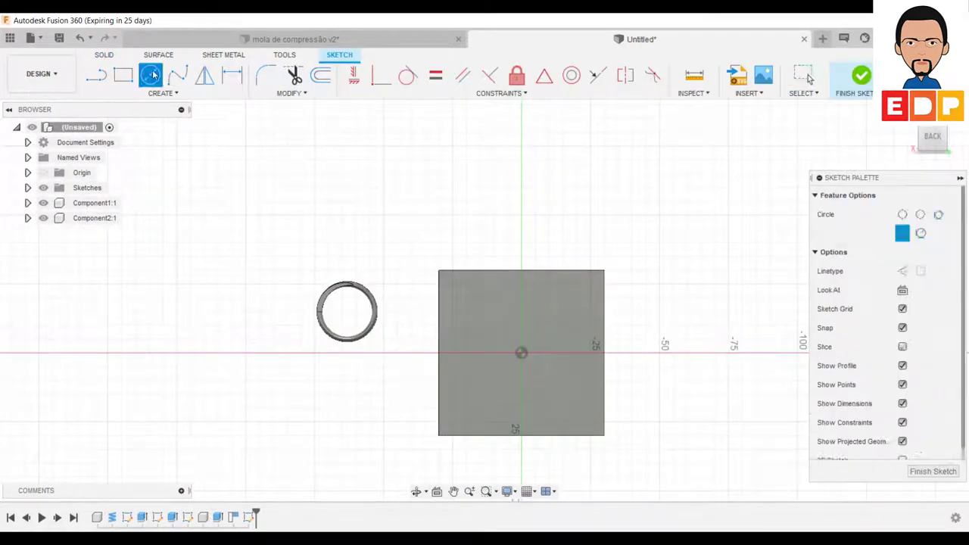
{"action": "left_click", "coordinate": [522, 353]}
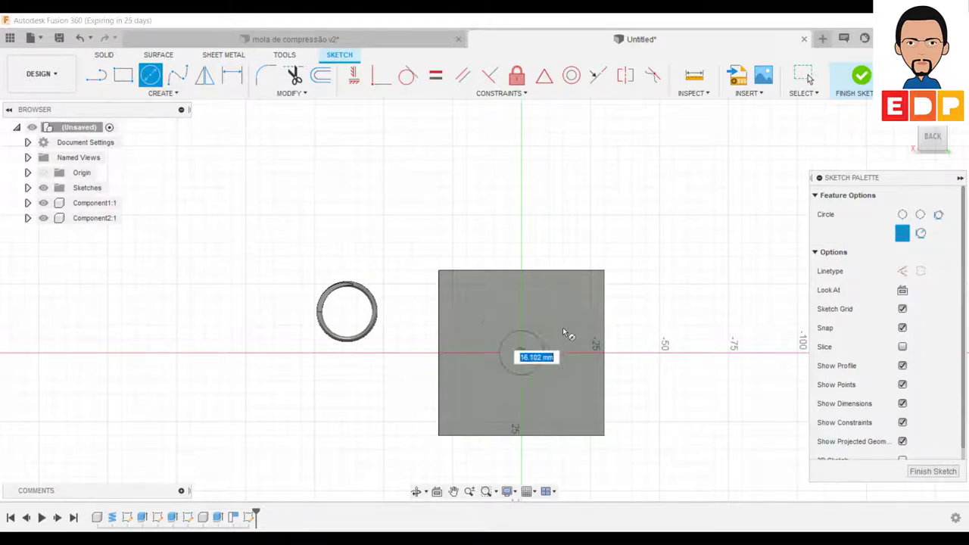
{"action": "left_click", "coordinate": [558, 332]}
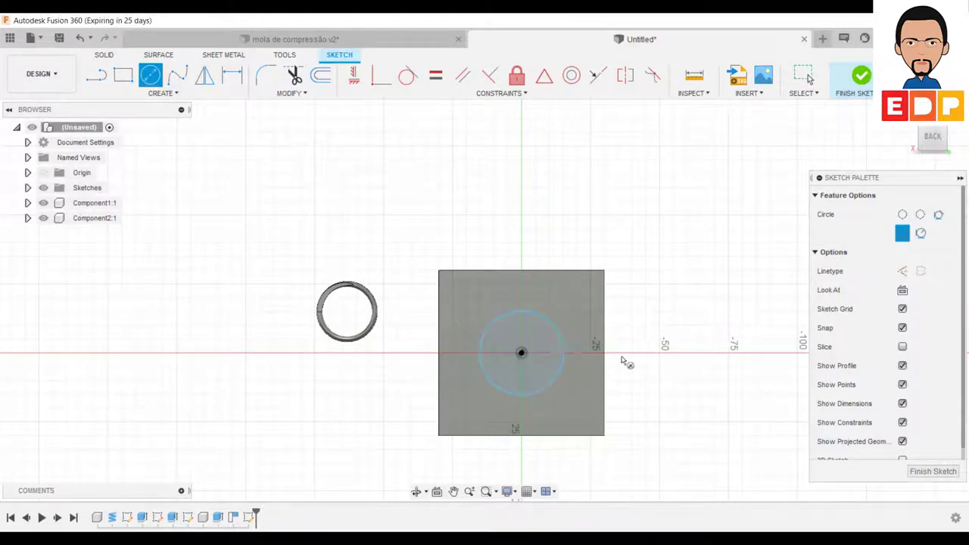
{"action": "left_click", "coordinate": [232, 75]}
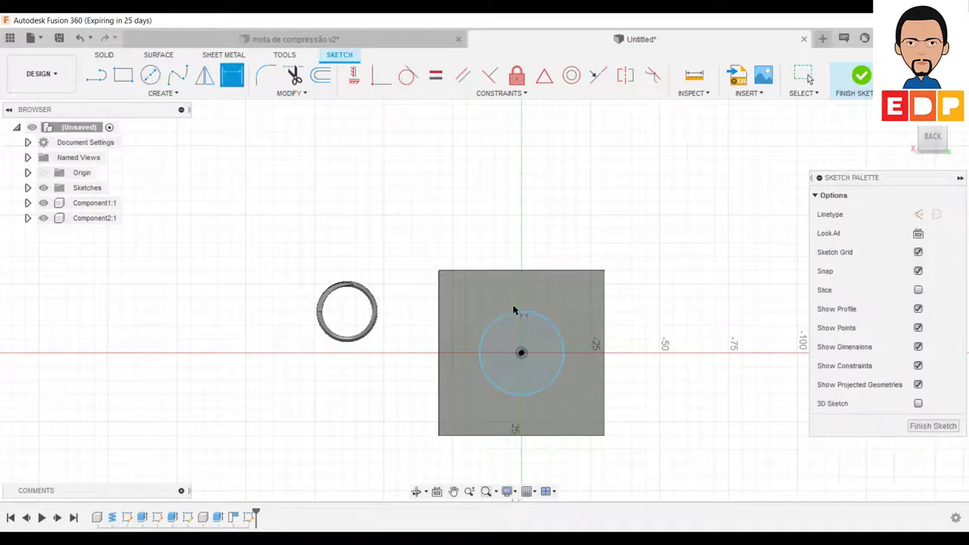
{"action": "left_click", "coordinate": [530, 314]}
{"action": "left_click", "coordinate": [752, 360]}
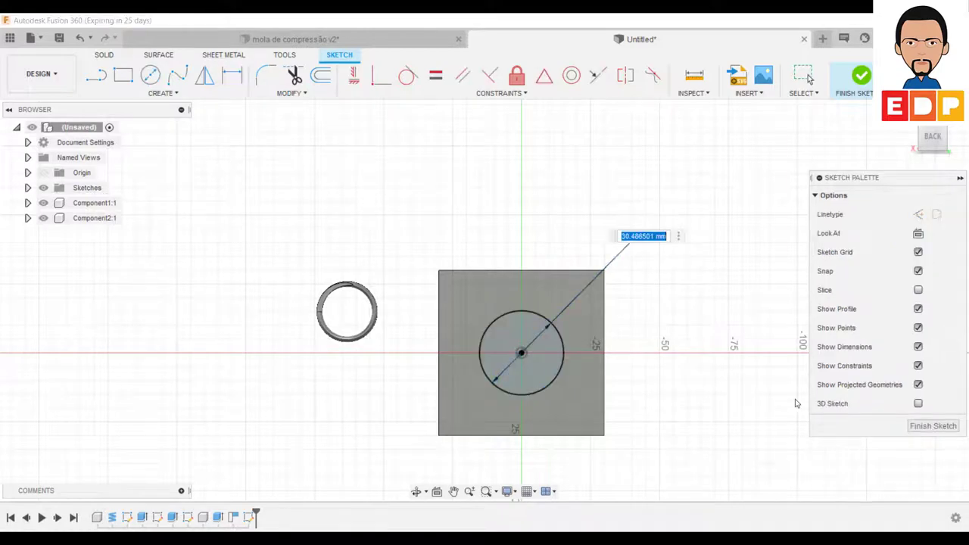
{"action": "type", "text": "23"}
{"action": "key", "text": "Return"}
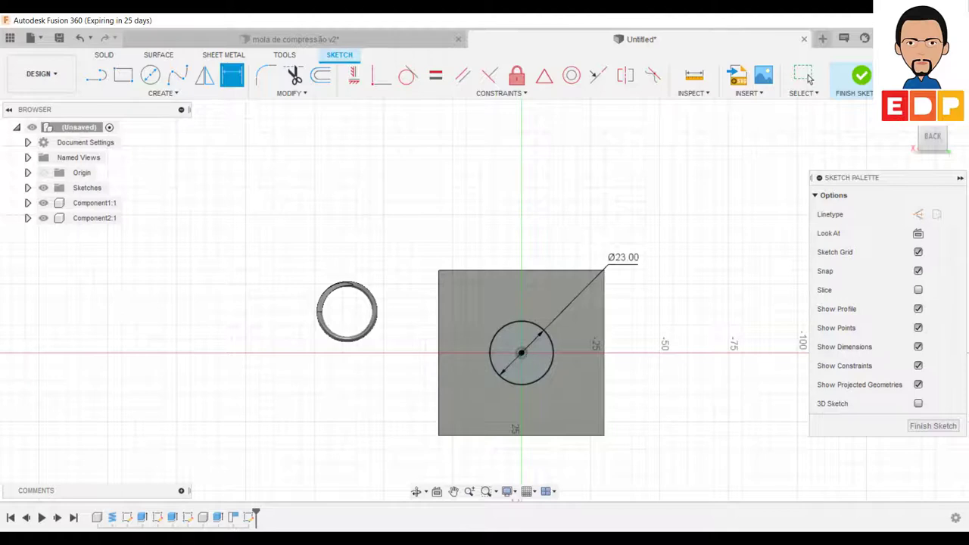
{"action": "left_click", "coordinate": [945, 426]}
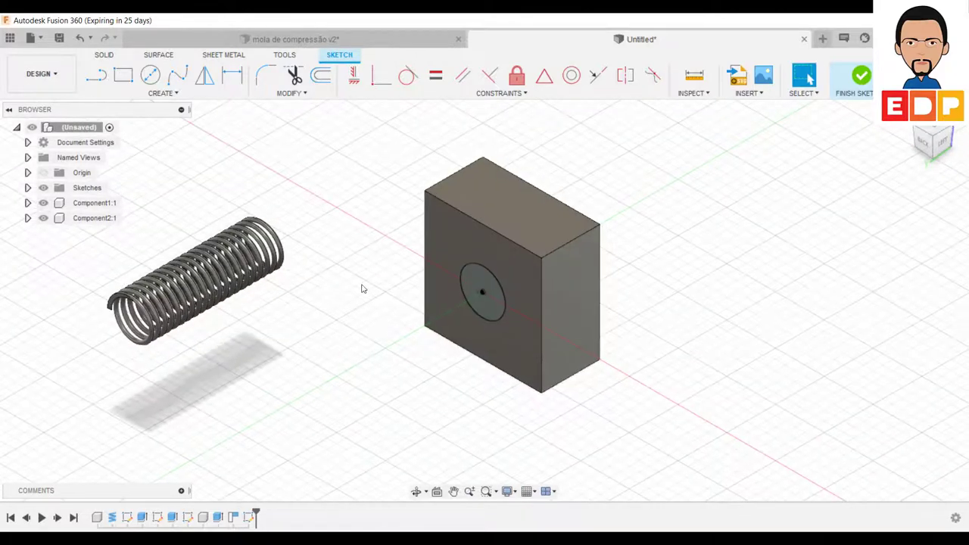
- Extrude-cut the 23 mm circle 5 mm into the block
{"action": "left_click", "coordinate": [121, 75]}
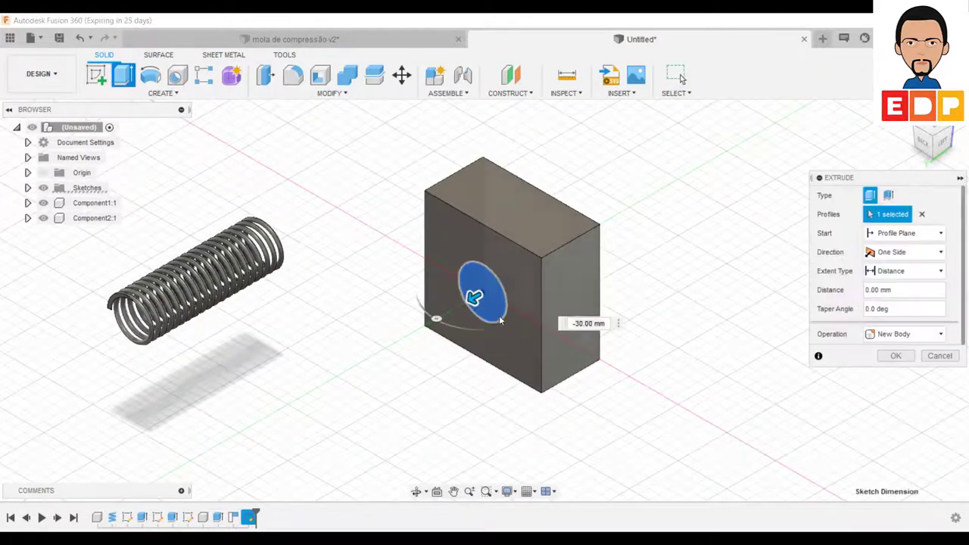
{"action": "left_click_drag", "start_coordinate": [474, 297], "coordinate": [505, 276]}
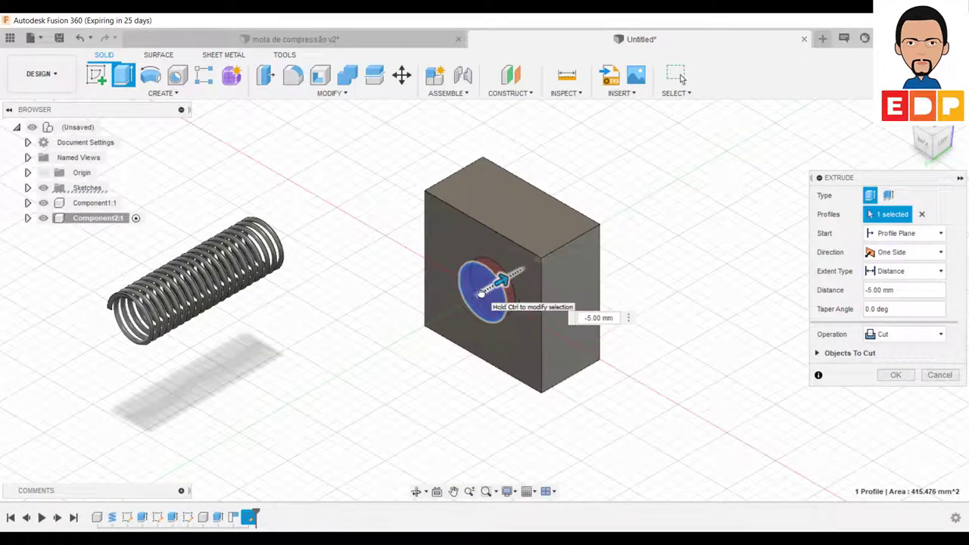
{"action": "left_click", "coordinate": [896, 375]}
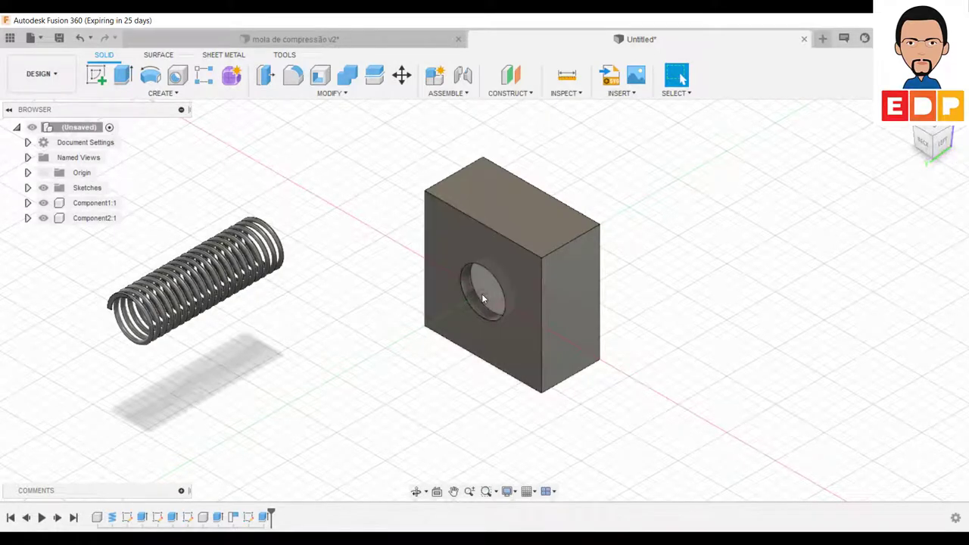
- Reopen Extrude2 and confirm the −5.00 mm Cut distance
{"action": "double_click", "coordinate": [265, 518]}
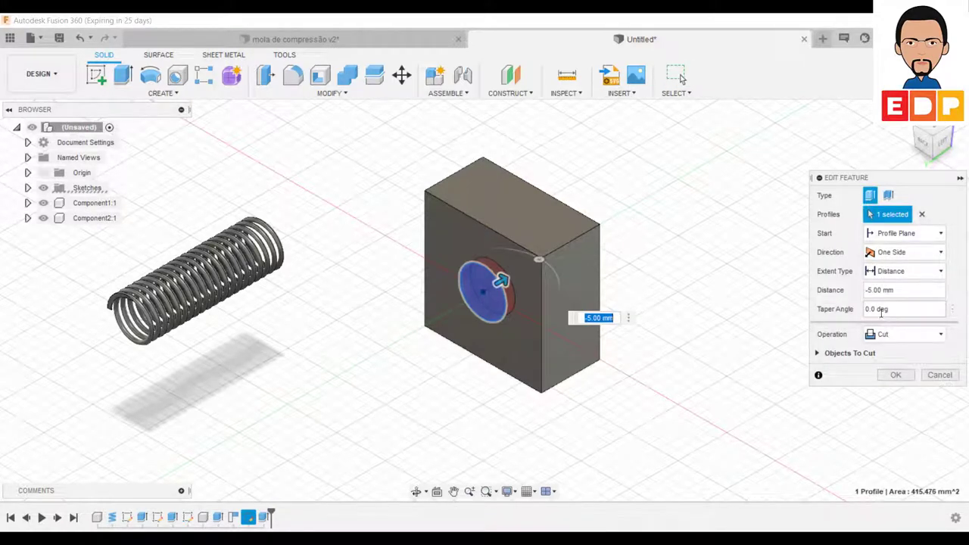
{"action": "left_click_drag", "start_coordinate": [880, 290], "coordinate": [872, 291]}
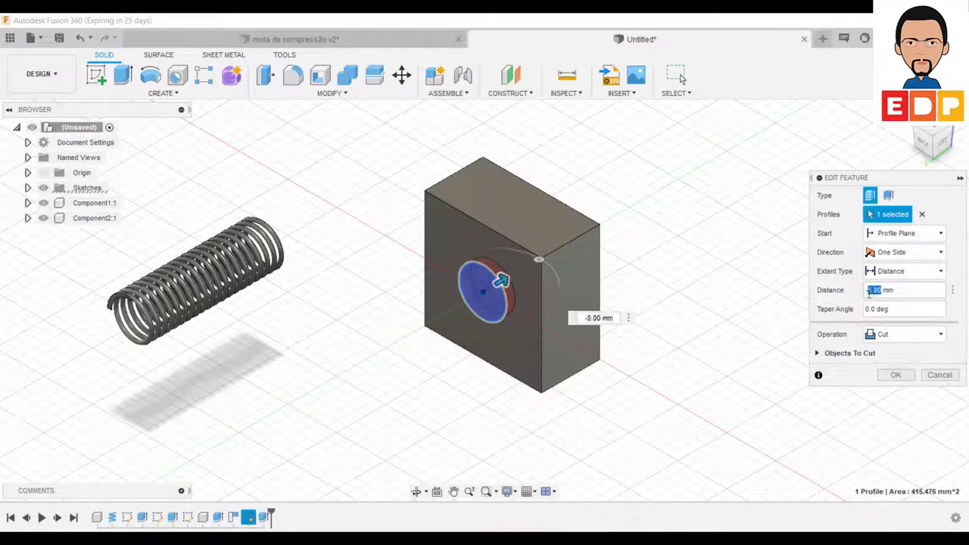
{"action": "type", "text": "-19"}
{"action": "left_click", "coordinate": [938, 379]}
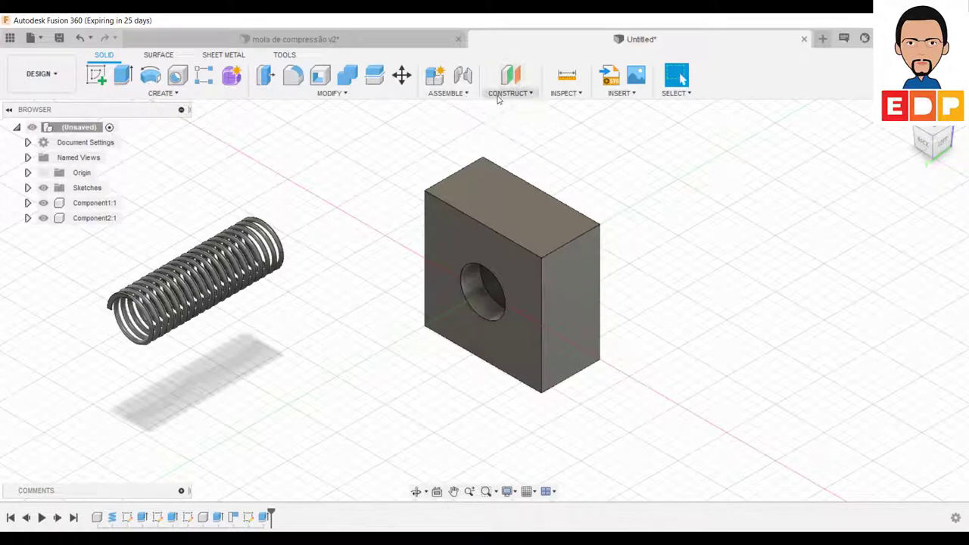
- Start a Joint from the Assemble menu, then cancel it
{"action": "left_click", "coordinate": [464, 93]}
{"action": "left_click", "coordinate": [465, 121]}
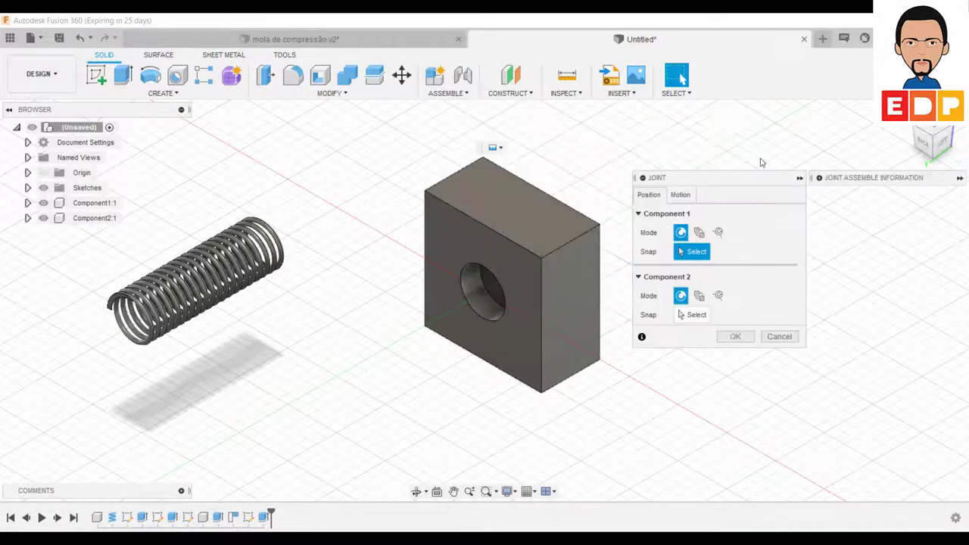
{"action": "left_click", "coordinate": [953, 131]}
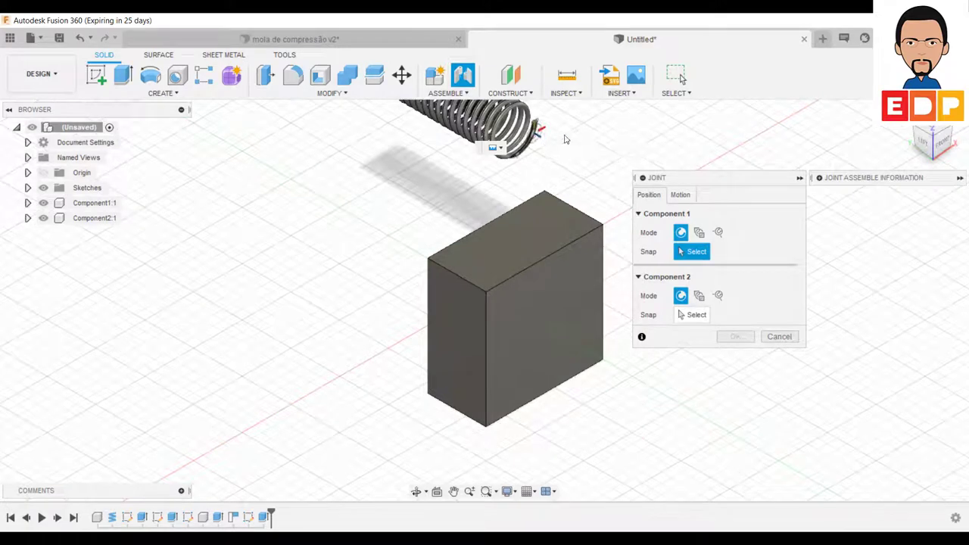
{"action": "left_click", "coordinate": [779, 336]}
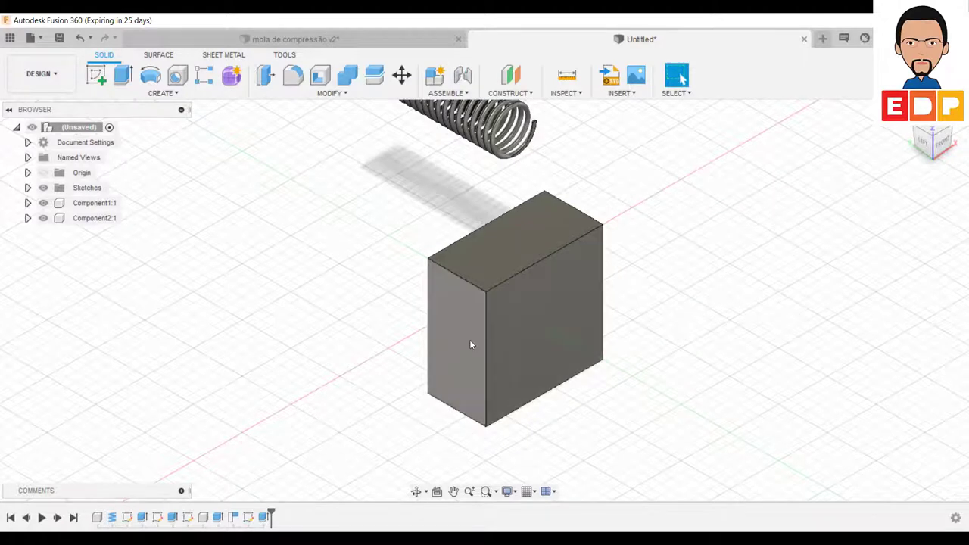
- Ground the block component Component2:1 from its browser context menu
{"action": "left_click", "coordinate": [505, 339]}
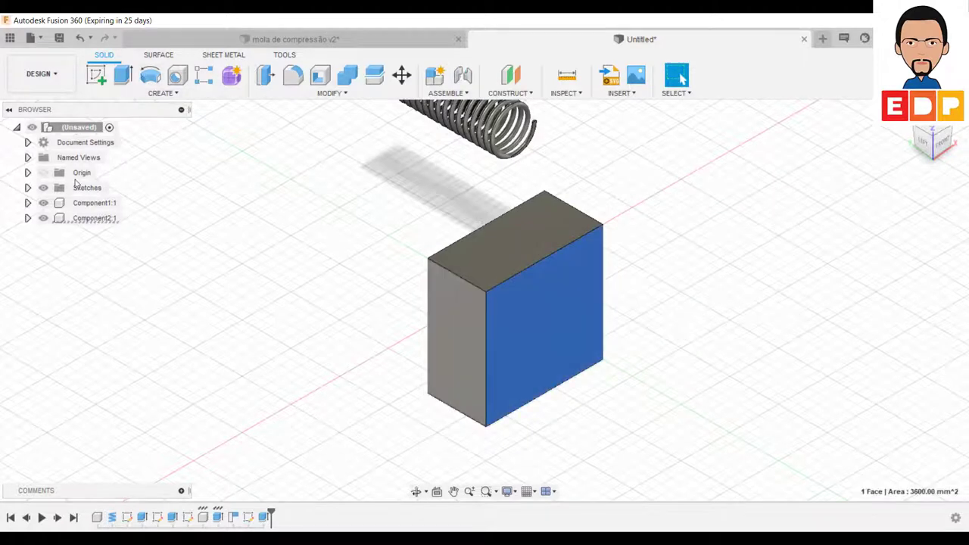
{"action": "left_click", "coordinate": [84, 219]}
{"action": "right_click", "coordinate": [85, 219]}
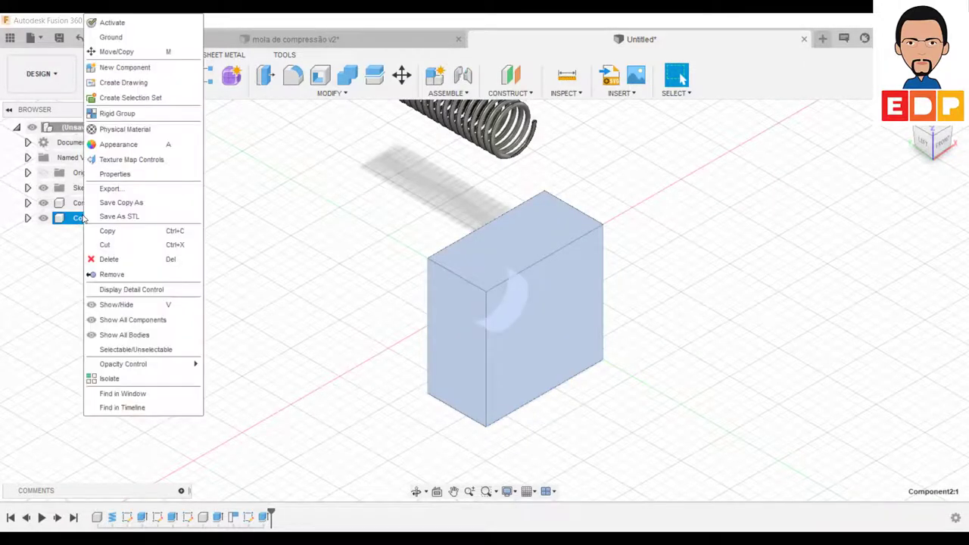
{"action": "left_click", "coordinate": [112, 37]}
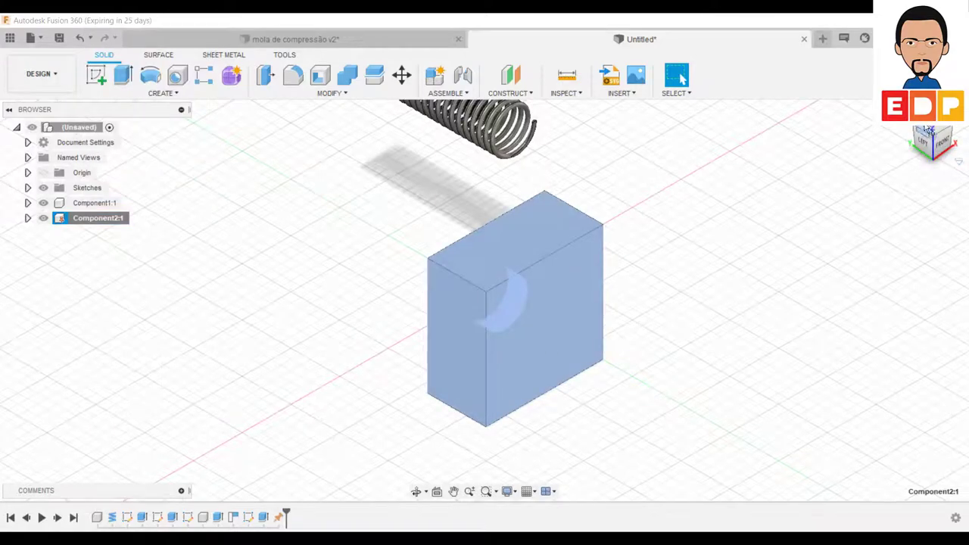
{"action": "left_click", "coordinate": [918, 131]}
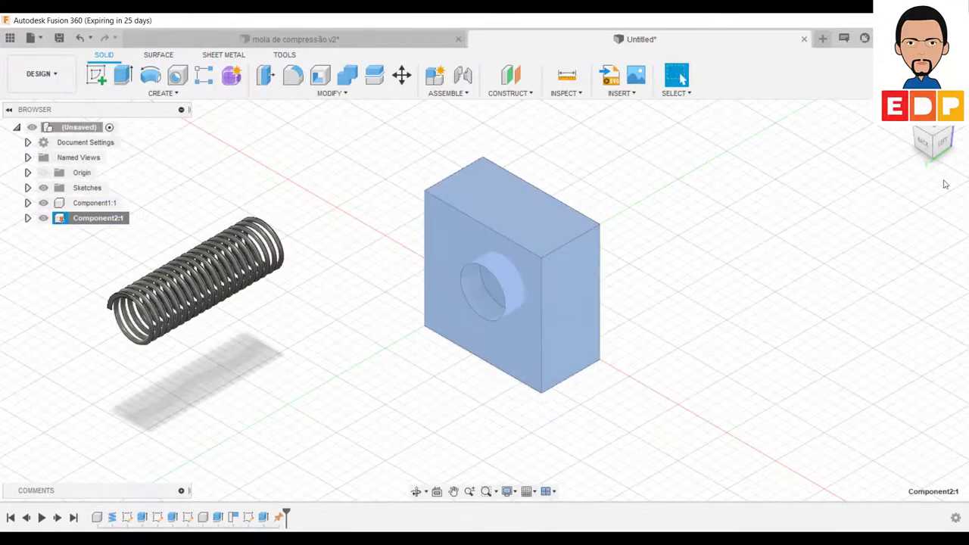
{"action": "left_click", "coordinate": [720, 281]}
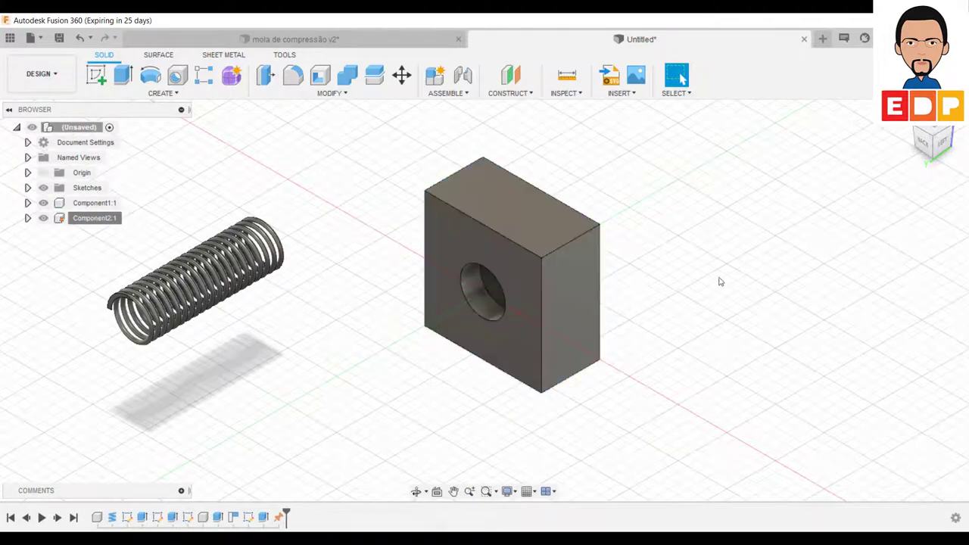
{"action": "left_click", "coordinate": [953, 132]}
{"action": "left_click", "coordinate": [448, 93]}
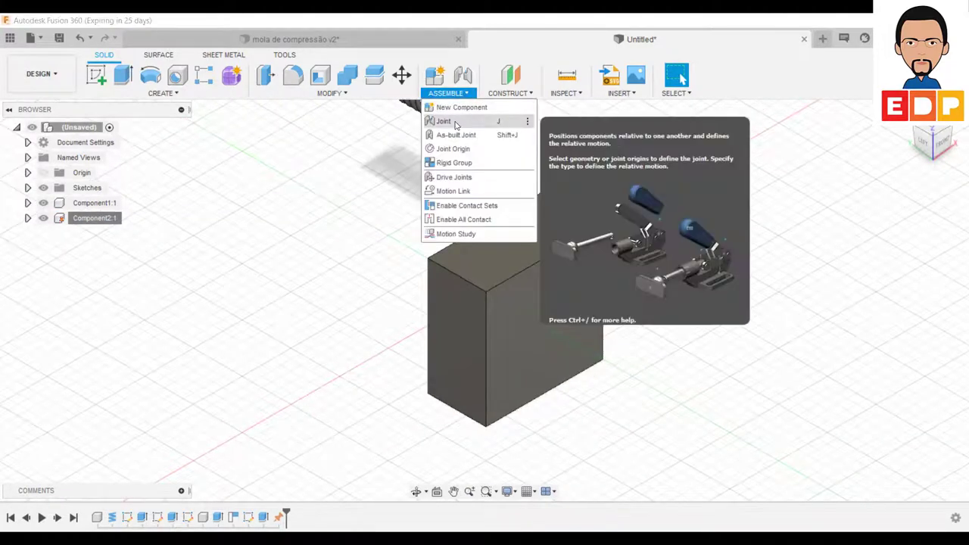
- Create a joint from the spring's end to the edge of the block's hole
{"action": "left_click", "coordinate": [443, 122]}
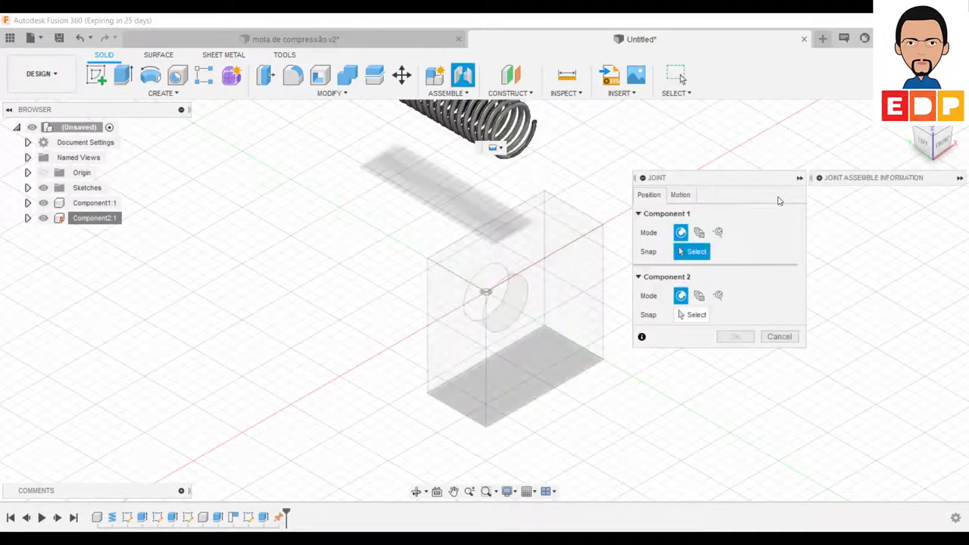
{"action": "left_click", "coordinate": [534, 143]}
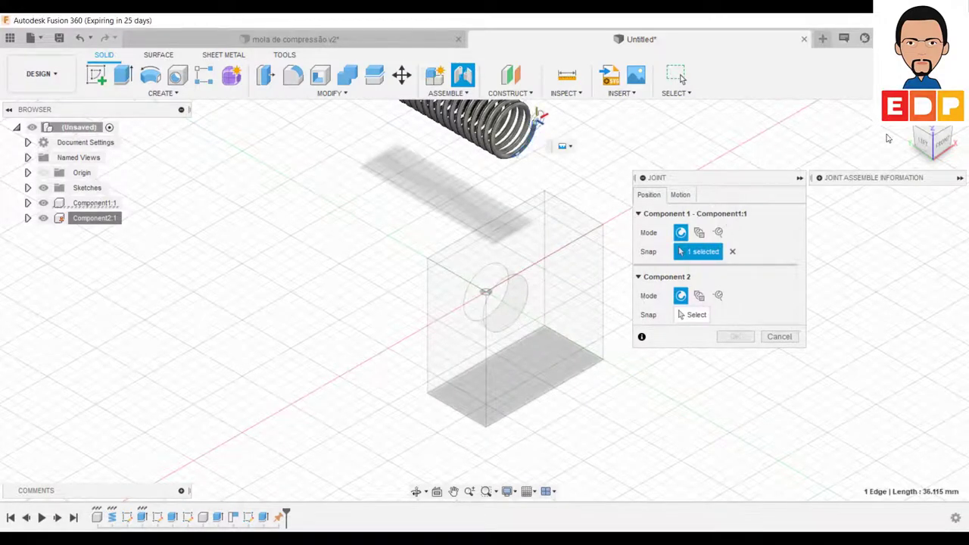
{"action": "left_click", "coordinate": [916, 130]}
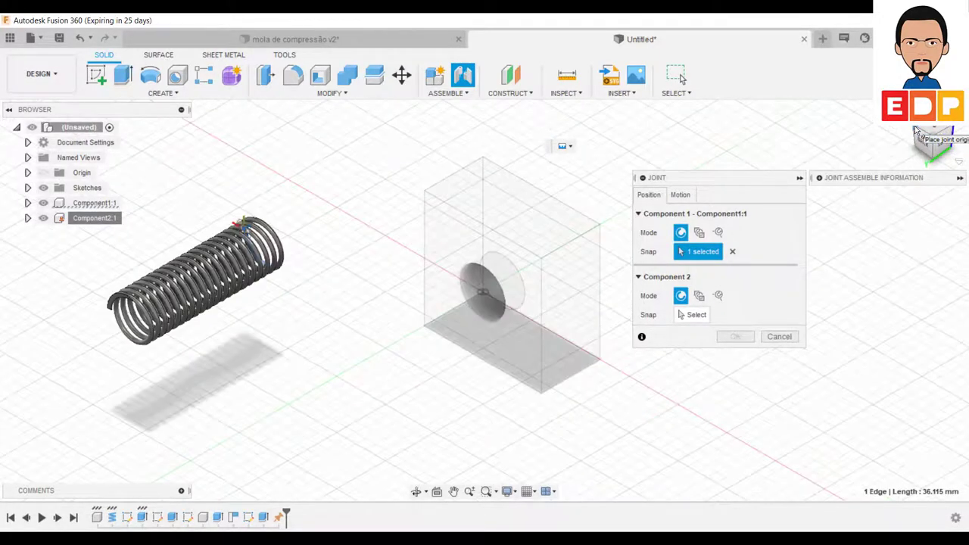
{"action": "left_click", "coordinate": [689, 314]}
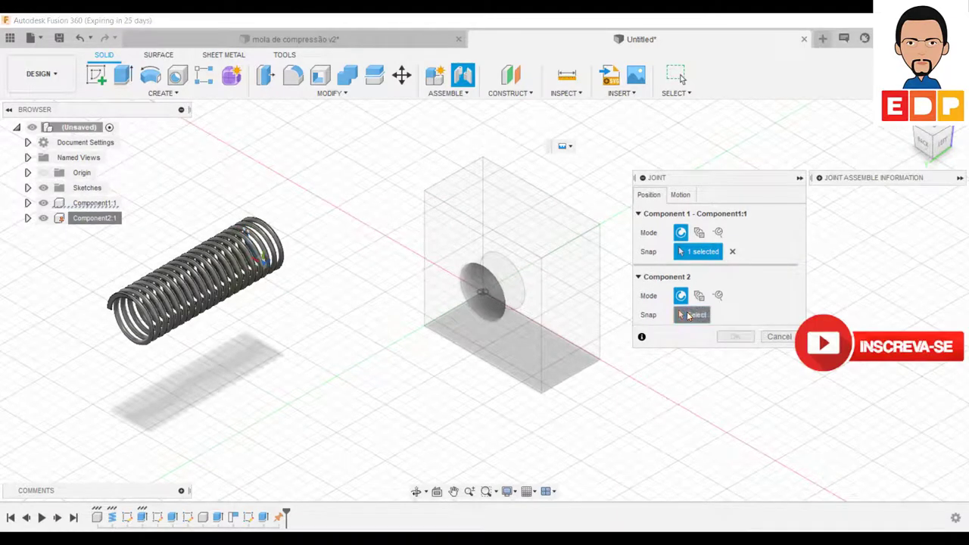
{"action": "left_click", "coordinate": [489, 290]}
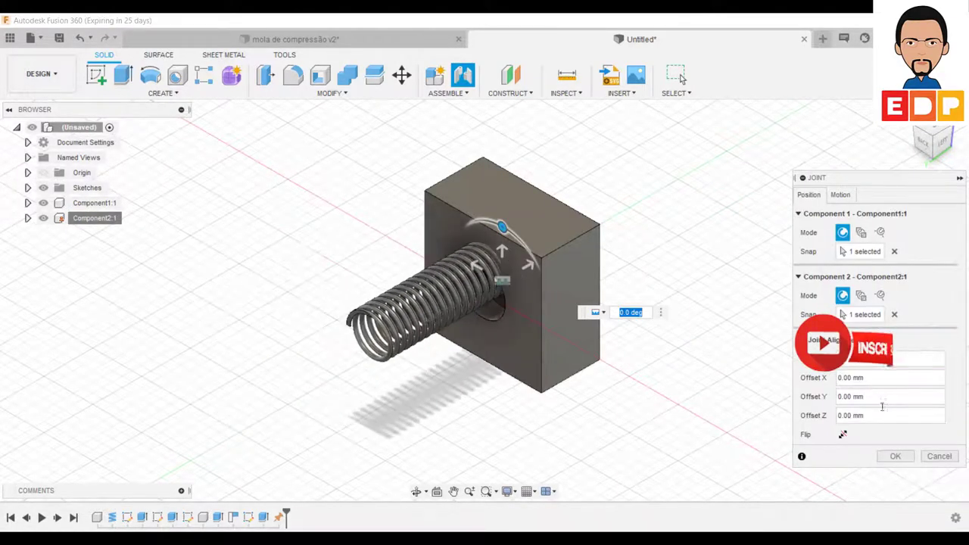
- Drag the joint offsets along Y and X, bringing Y to −10 mm
{"action": "left_click", "coordinate": [925, 146]}
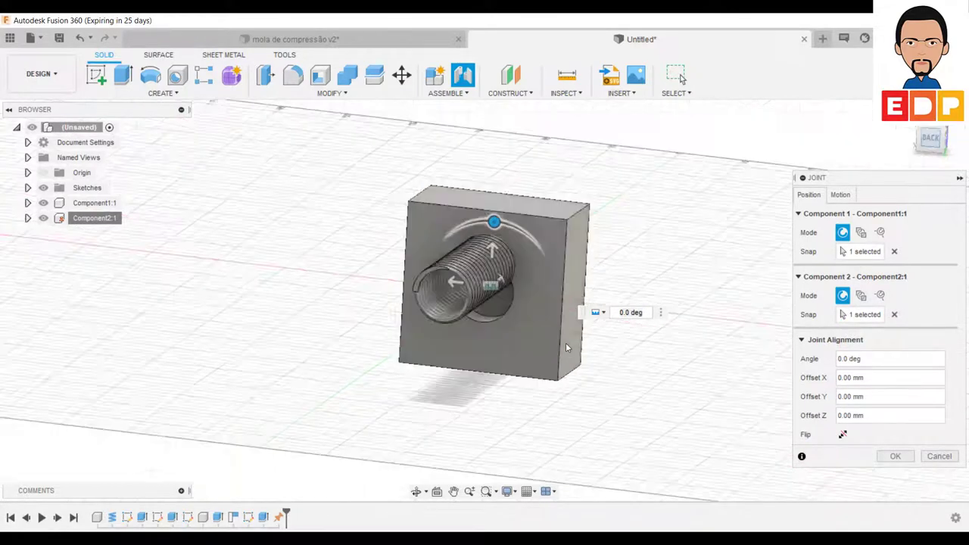
{"action": "left_click_drag", "start_coordinate": [483, 253], "coordinate": [482, 280]}
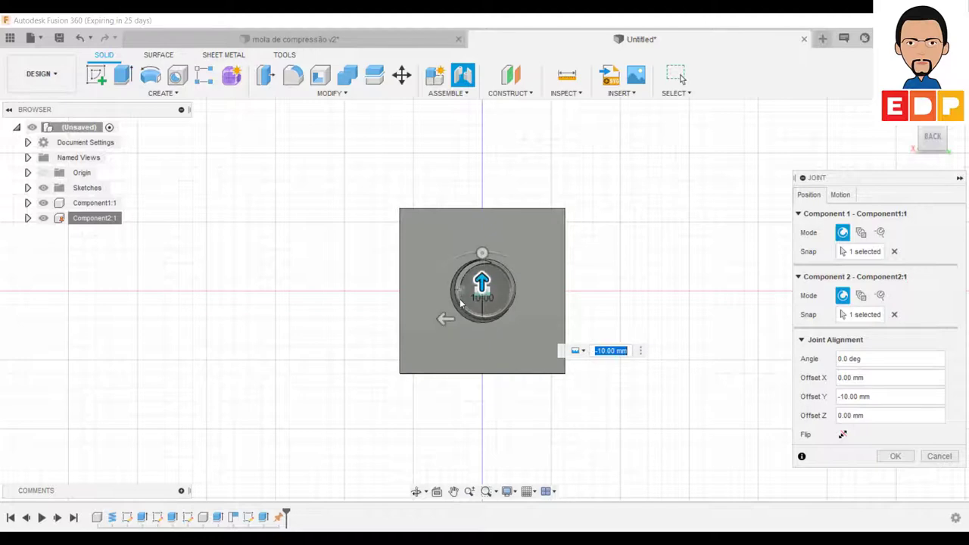
{"action": "mouse_move", "coordinate": [444, 318]}
{"action": "left_mouse_down"}
{"action": "mouse_move", "coordinate": [434, 319]}
{"action": "mouse_move", "coordinate": [444, 318]}
{"action": "left_mouse_up"}
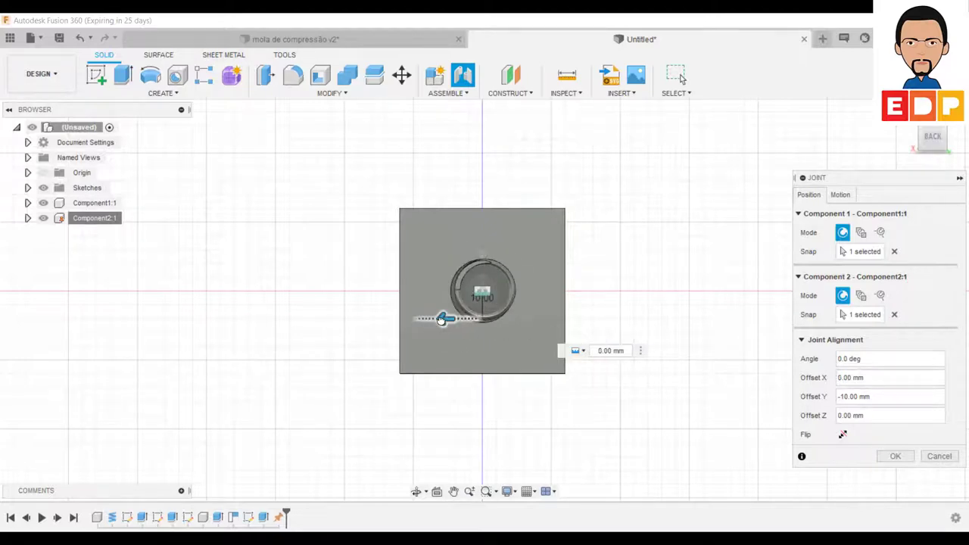
{"action": "left_click", "coordinate": [612, 351]}
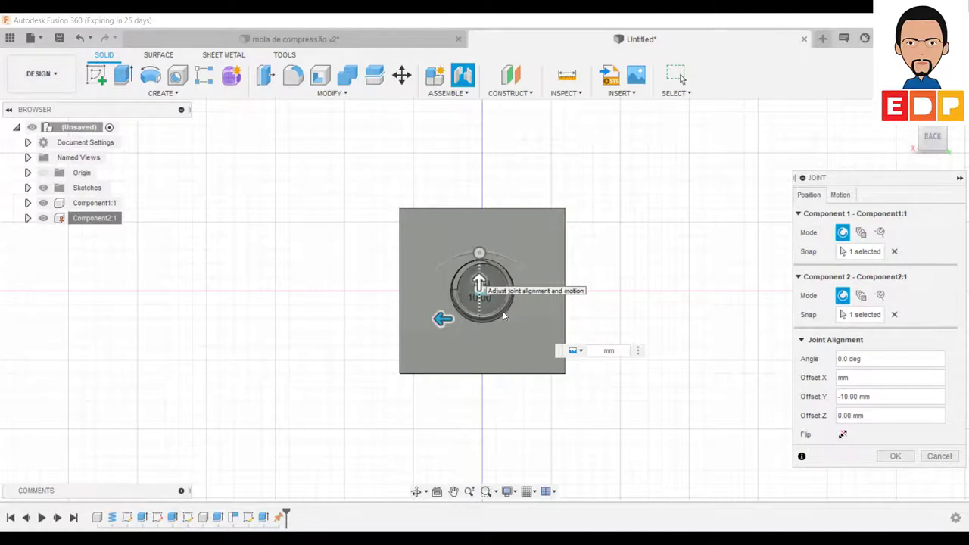
{"action": "left_click_drag", "start_coordinate": [479, 284], "coordinate": [478, 287]}
{"action": "left_click", "coordinate": [607, 352]}
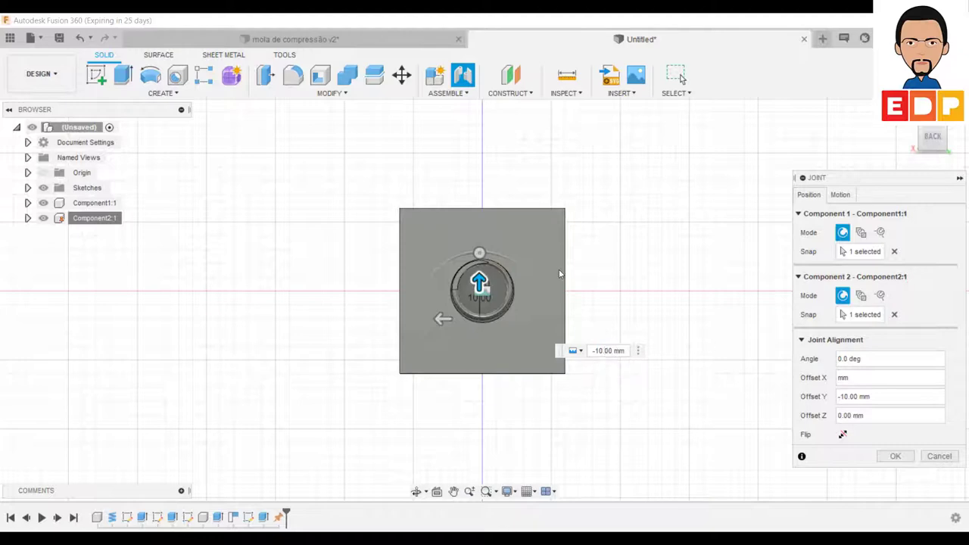
- Fine-tune the spring's Y offset to −11 mm and commit the joint
{"action": "scroll", "coordinate": [557, 280], "scroll_direction": "up", "scroll_amount": 5}
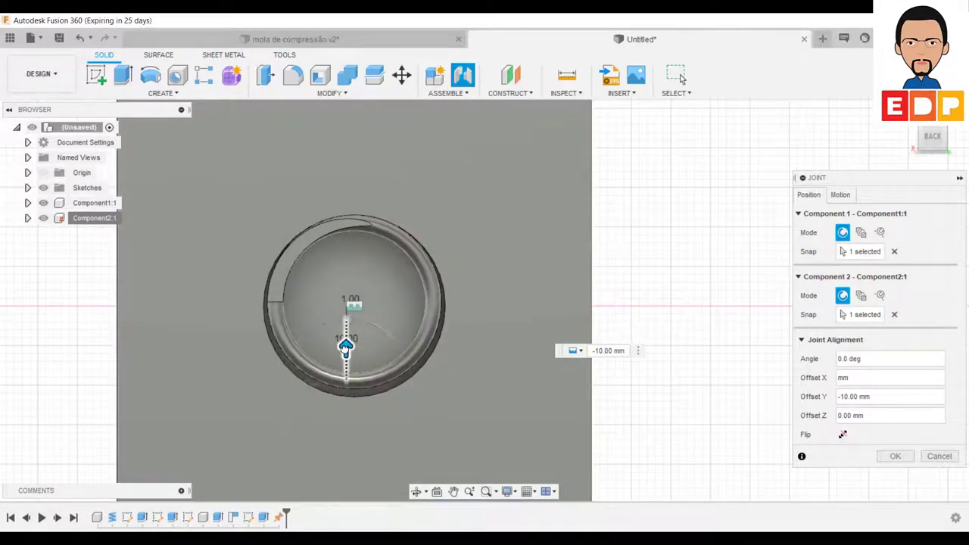
{"action": "left_click_drag", "start_coordinate": [346, 347], "coordinate": [345, 347]}
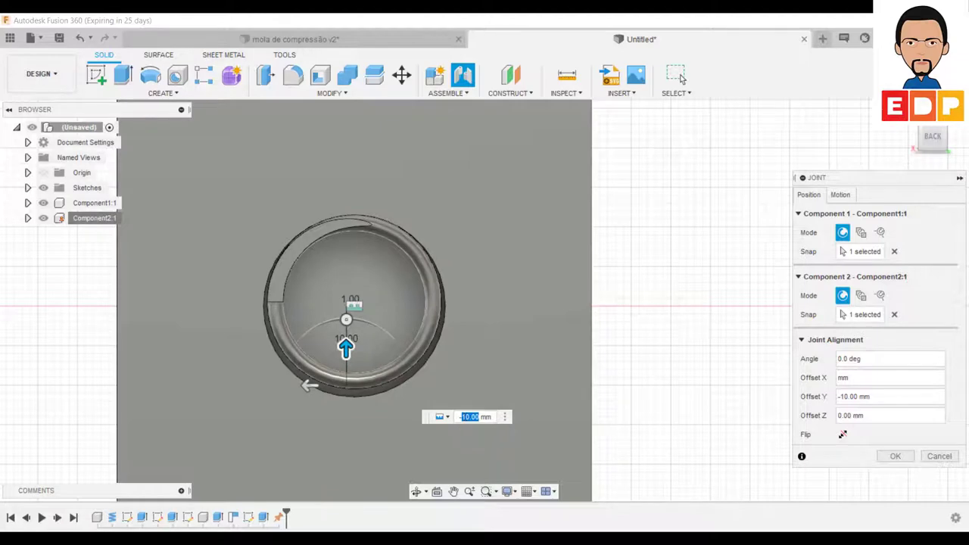
{"action": "type", "text": "-8"}
{"action": "key", "text": "Return"}
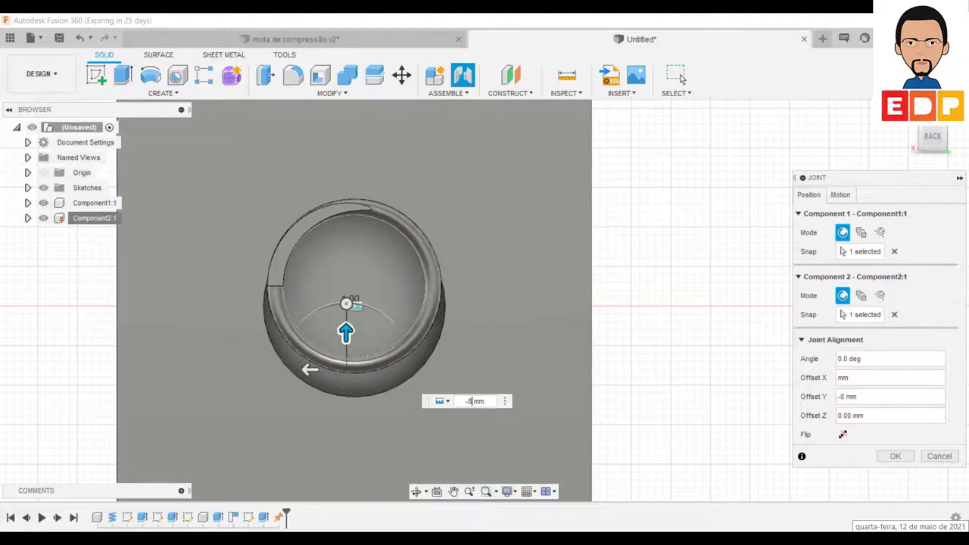
{"action": "type", "text": "-"}
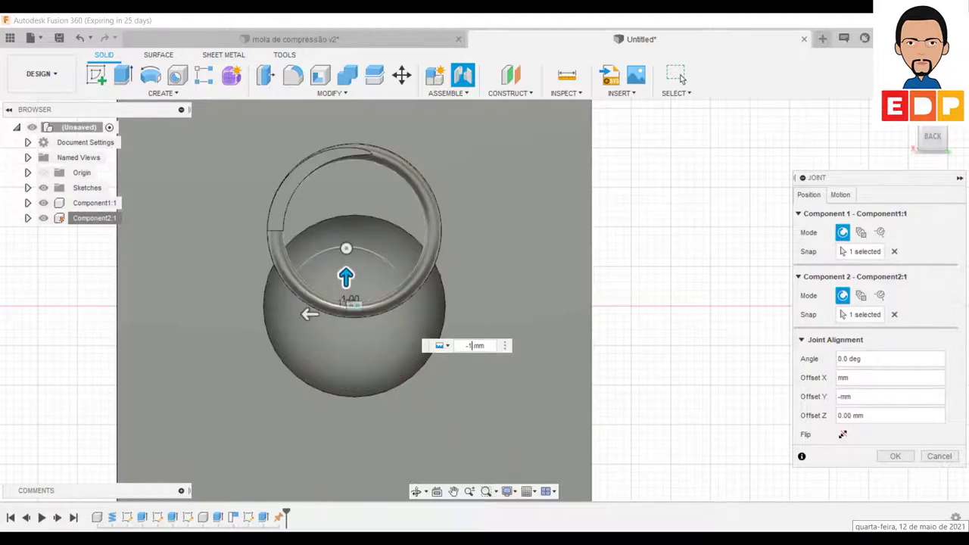
{"action": "type", "text": "0 "}
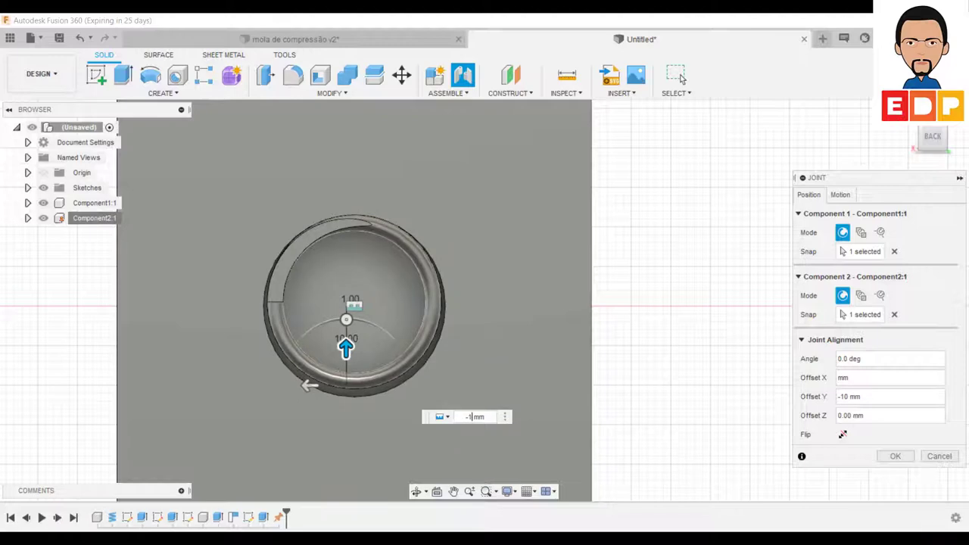
{"action": "type", "text": "1"}
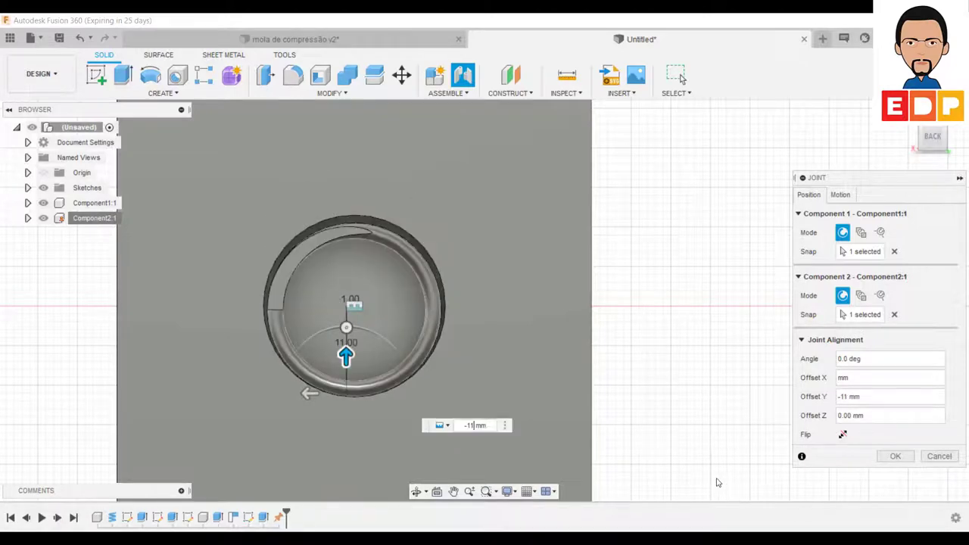
{"action": "scroll", "coordinate": [387, 294], "scroll_direction": "up", "scroll_amount": 2}
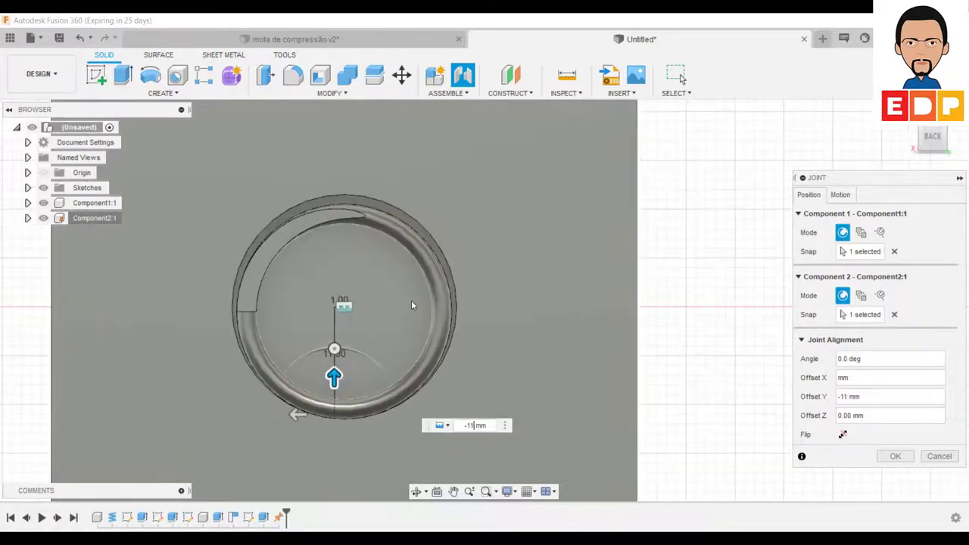
{"action": "scroll", "coordinate": [411, 295], "scroll_direction": "down", "scroll_amount": 3}
{"action": "scroll", "coordinate": [411, 296], "scroll_direction": "down", "scroll_amount": 2}
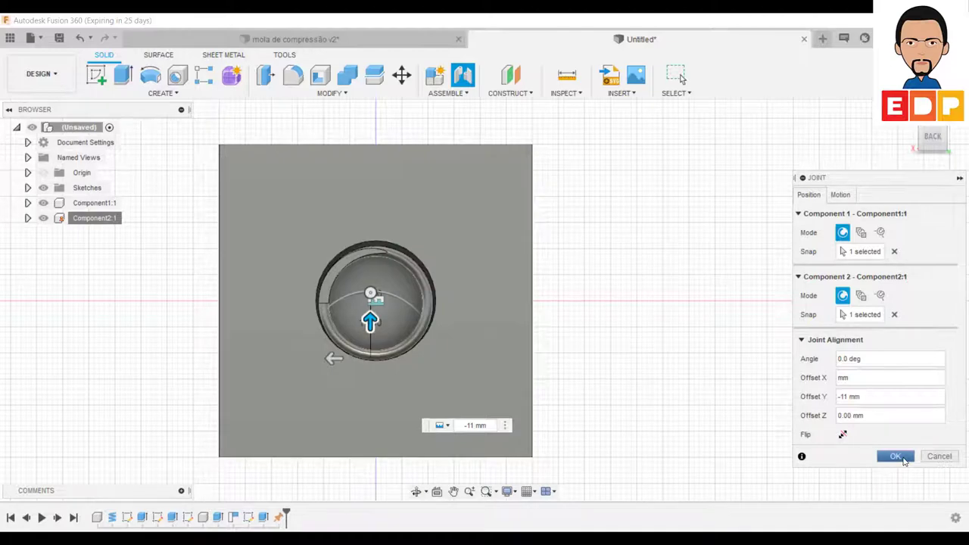
{"action": "left_click", "coordinate": [896, 456]}
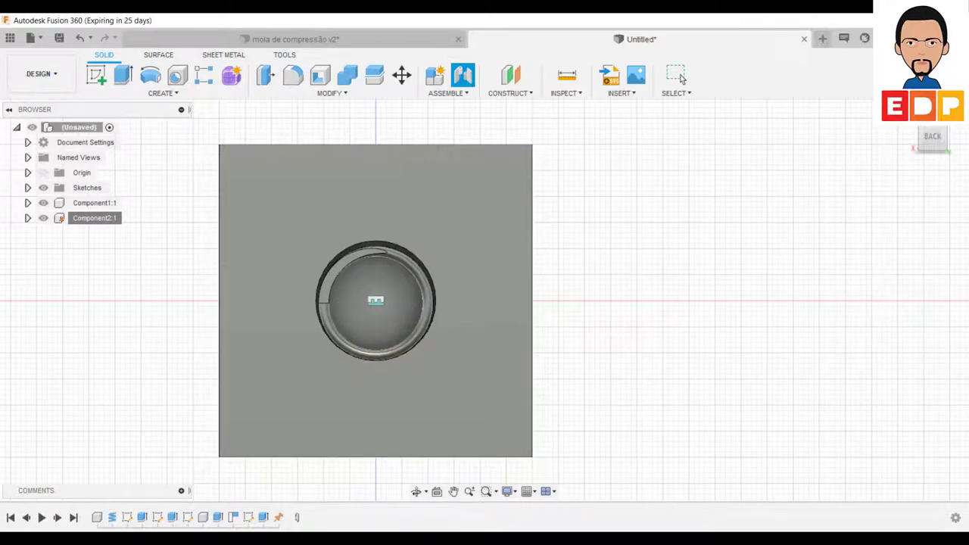
- Reopen the spring-to-block joint, verify its Rigid motion type, and re-centre the view
{"action": "left_click", "coordinate": [946, 133]}
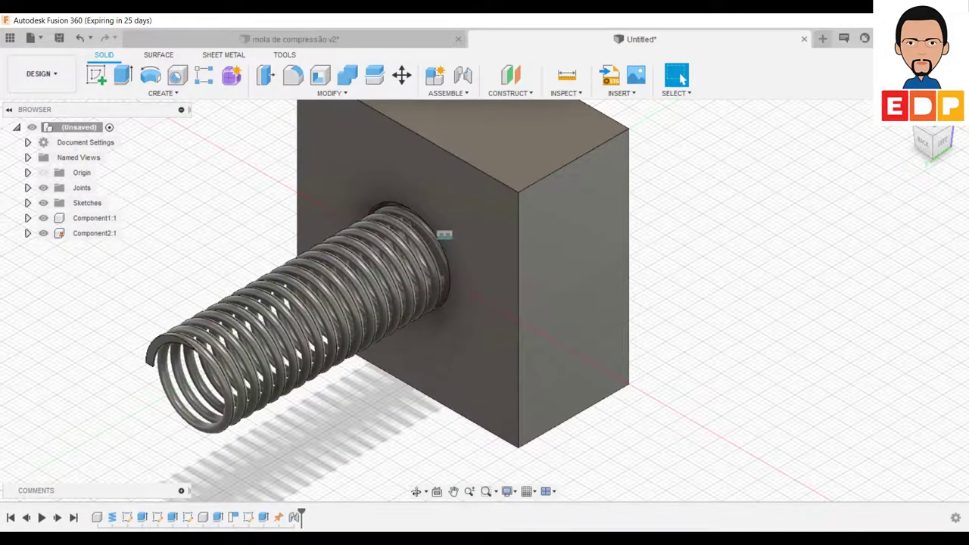
{"action": "double_click", "coordinate": [294, 517]}
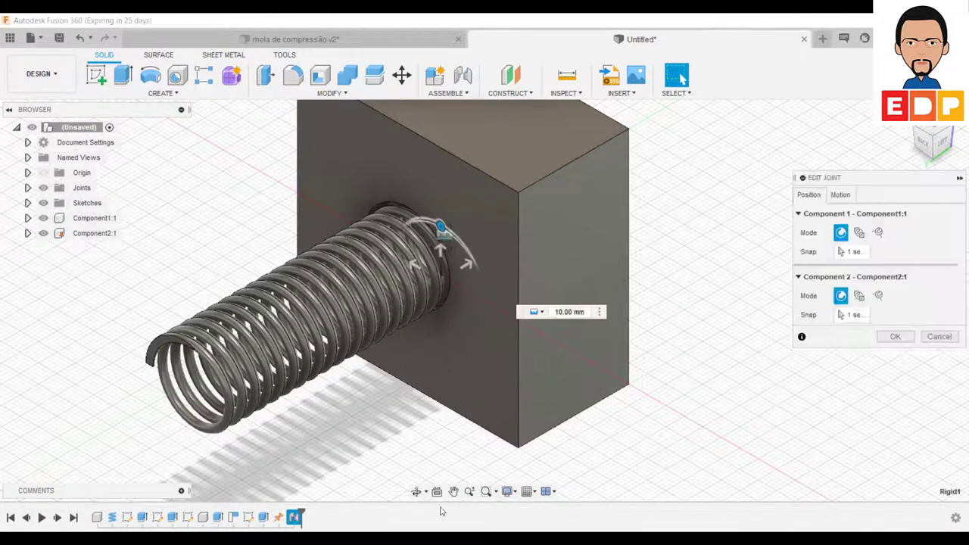
{"action": "left_click", "coordinate": [840, 194]}
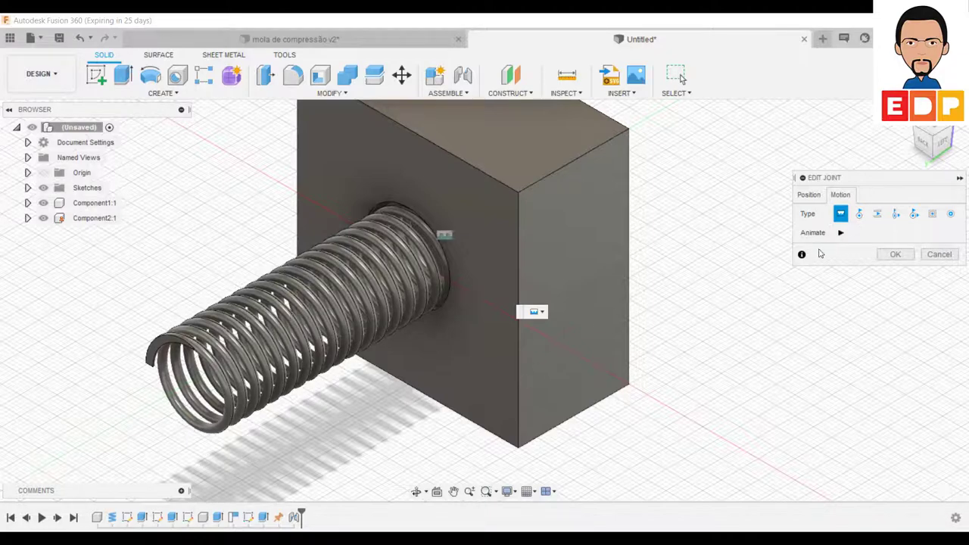
{"action": "left_click", "coordinate": [894, 255]}
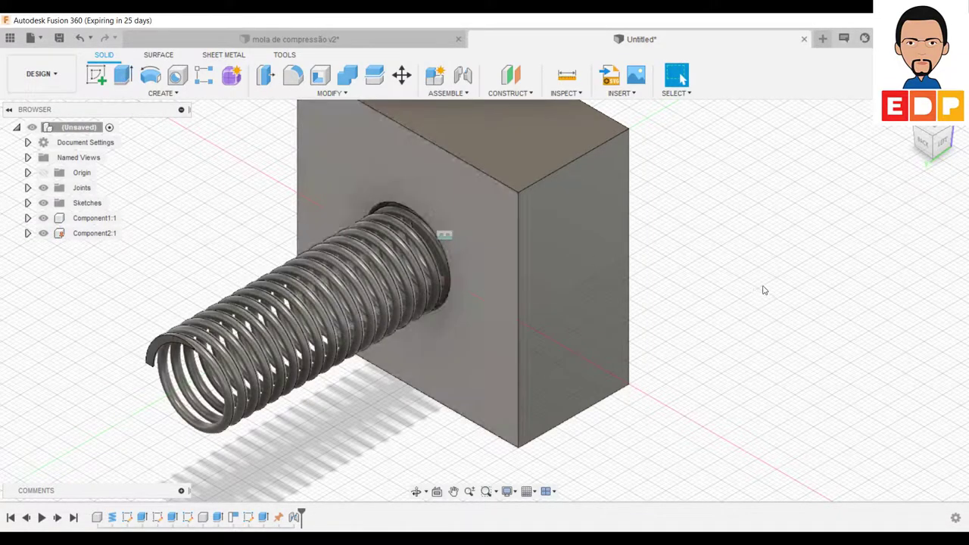
{"action": "scroll", "coordinate": [752, 288], "scroll_direction": "up", "scroll_amount": 3}
{"action": "scroll", "coordinate": [753, 287], "scroll_direction": "down", "scroll_amount": 5}
{"action": "scroll", "coordinate": [813, 345], "scroll_direction": "down", "scroll_amount": 3}
{"action": "middle_click_drag", "start_coordinate": [813, 346], "coordinate": [784, 392]}
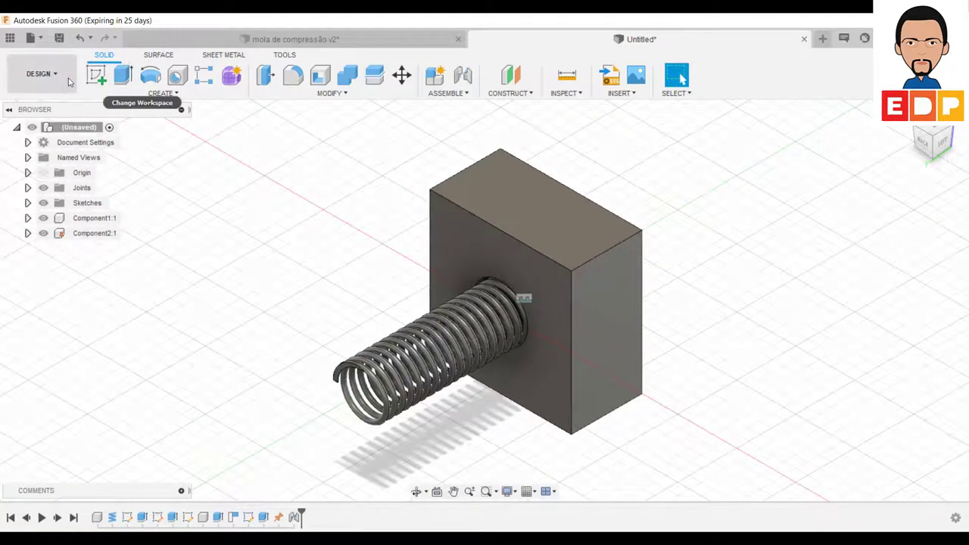
- Switch to the Simulation workspace and create a Static Stress study
{"action": "left_click", "coordinate": [69, 81]}
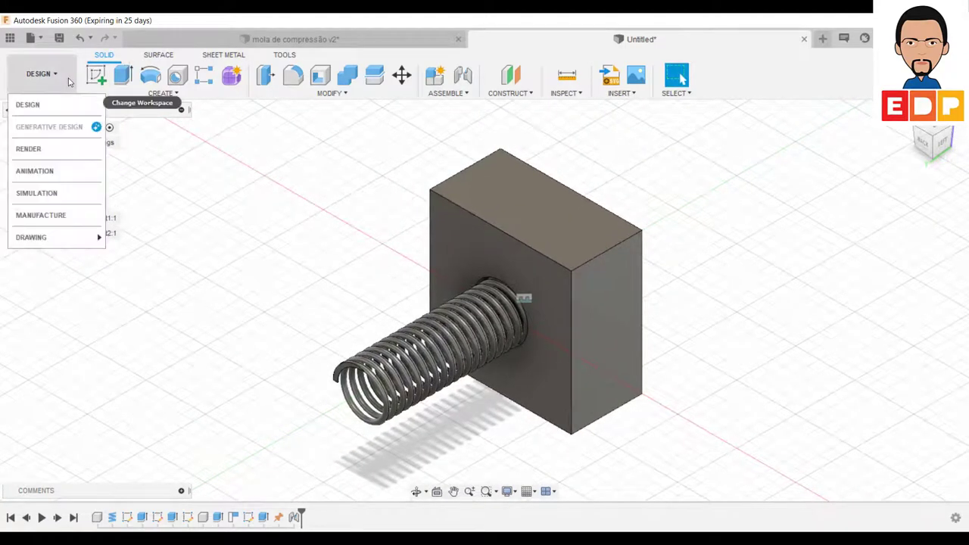
{"action": "left_click", "coordinate": [59, 194]}
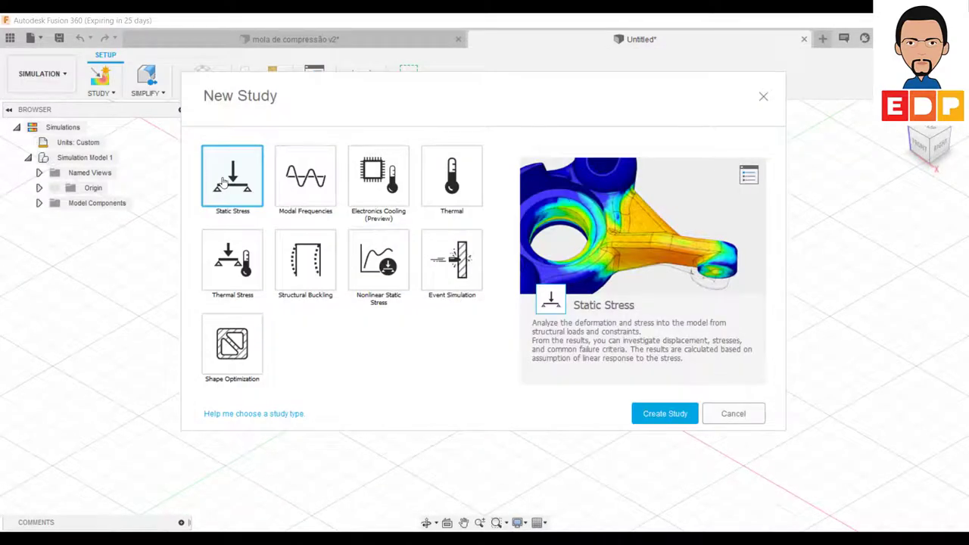
{"action": "left_click", "coordinate": [652, 412]}
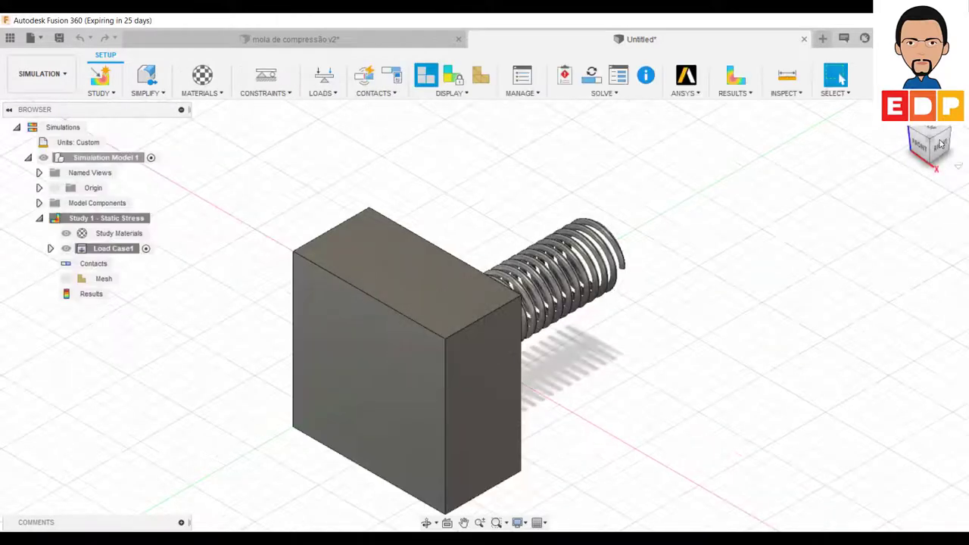
- Generate automatic contacts between spring and block at 0.10 mm tolerance
{"action": "left_click", "coordinate": [948, 131]}
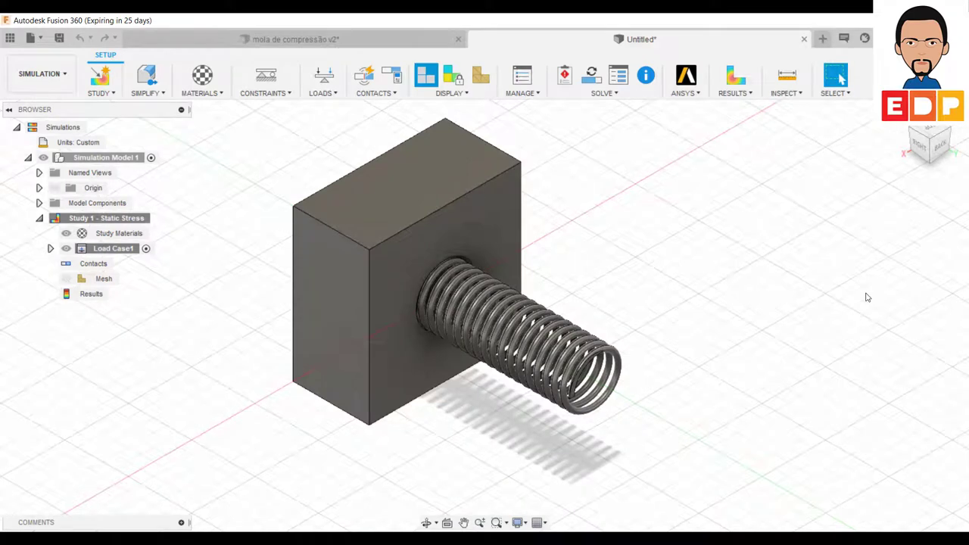
{"action": "left_click", "coordinate": [371, 93]}
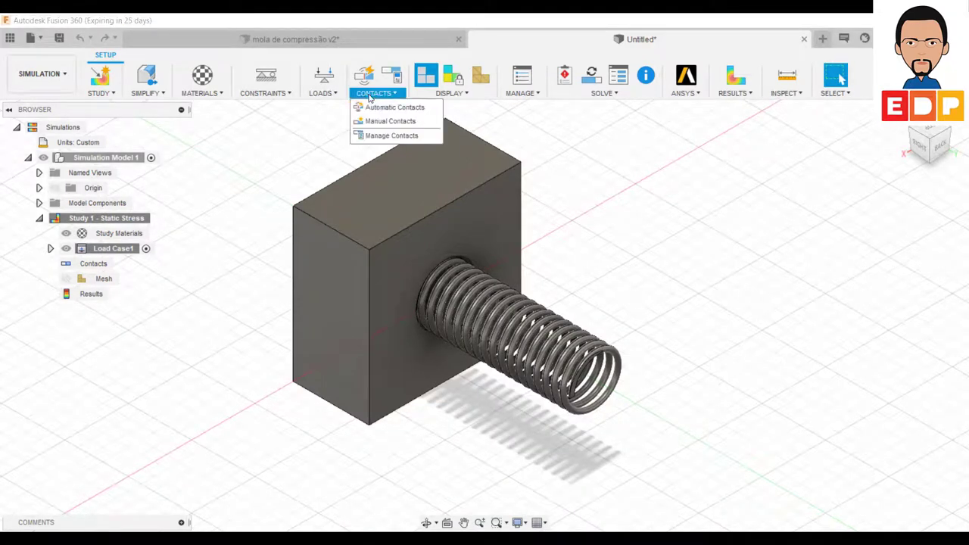
{"action": "left_click", "coordinate": [386, 104]}
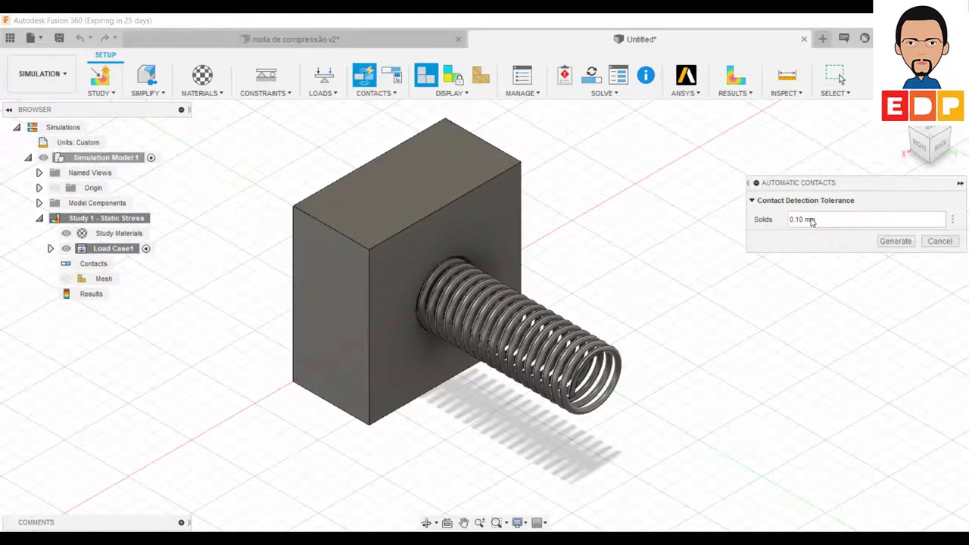
{"action": "left_click", "coordinate": [896, 241]}
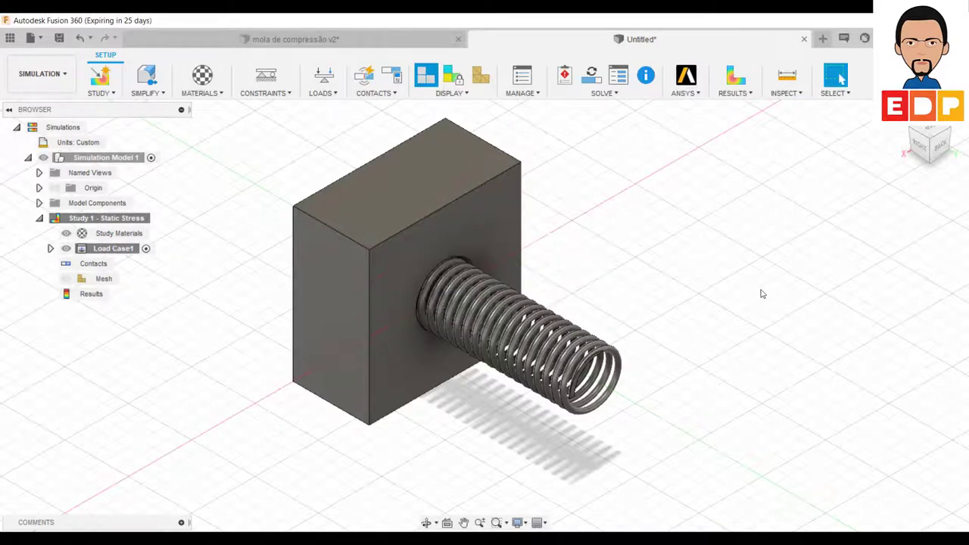
{"action": "left_click", "coordinate": [203, 95]}
{"action": "left_click", "coordinate": [216, 105]}
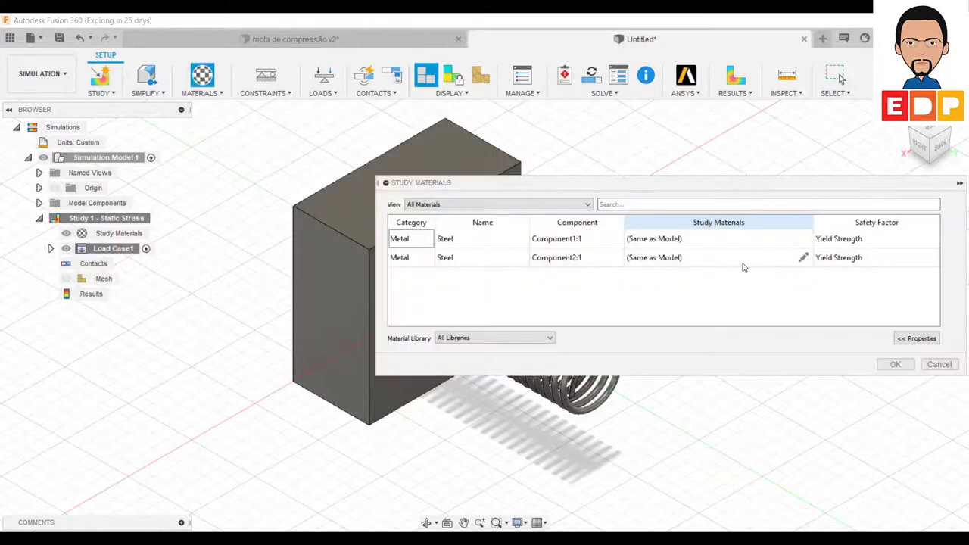
{"action": "left_click", "coordinate": [566, 243]}
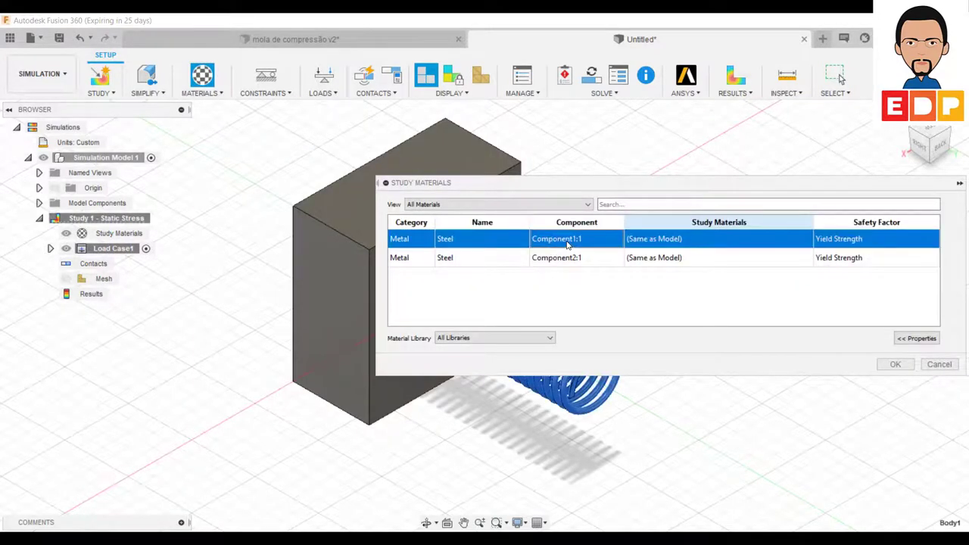
{"action": "left_click", "coordinate": [806, 241]}
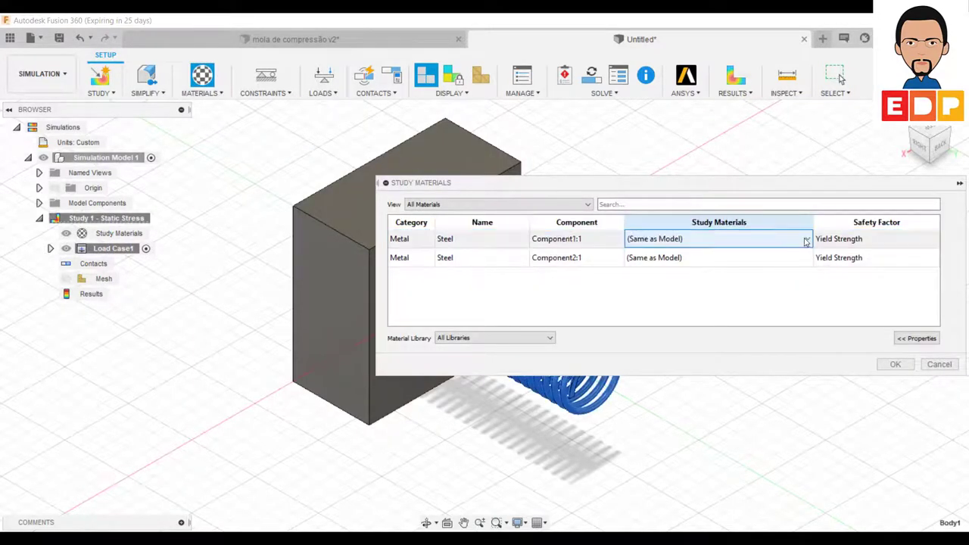
{"action": "left_click", "coordinate": [807, 240]}
{"action": "scroll", "coordinate": [749, 340], "scroll_direction": "down", "scroll_amount": 5}
{"action": "scroll", "coordinate": [731, 374], "scroll_direction": "down", "scroll_amount": 5}
{"action": "scroll", "coordinate": [712, 374], "scroll_direction": "down", "scroll_amount": 10}
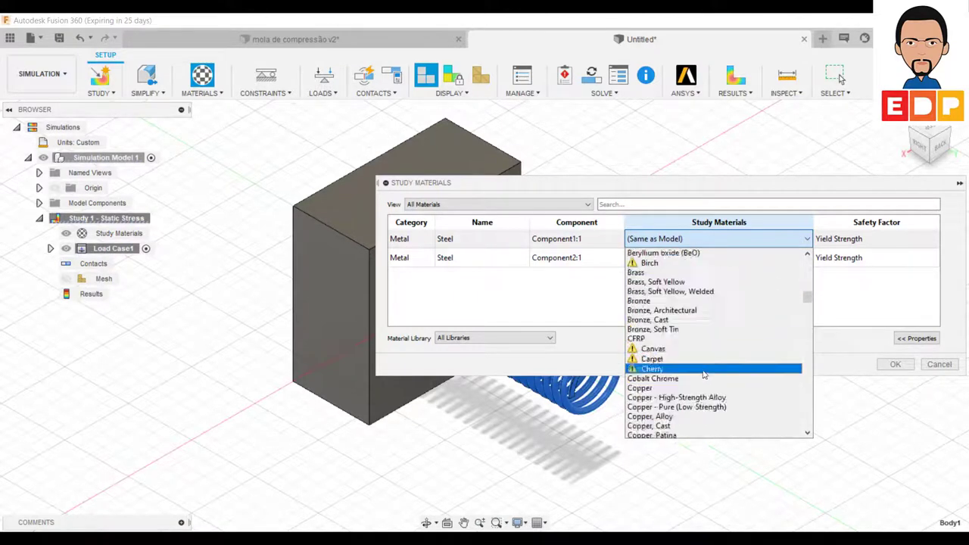
{"action": "scroll", "coordinate": [703, 371], "scroll_direction": "down", "scroll_amount": 5}
{"action": "scroll", "coordinate": [700, 355], "scroll_direction": "down", "scroll_amount": 5}
{"action": "scroll", "coordinate": [697, 349], "scroll_direction": "down", "scroll_amount": 5}
{"action": "scroll", "coordinate": [692, 350], "scroll_direction": "down", "scroll_amount": 5}
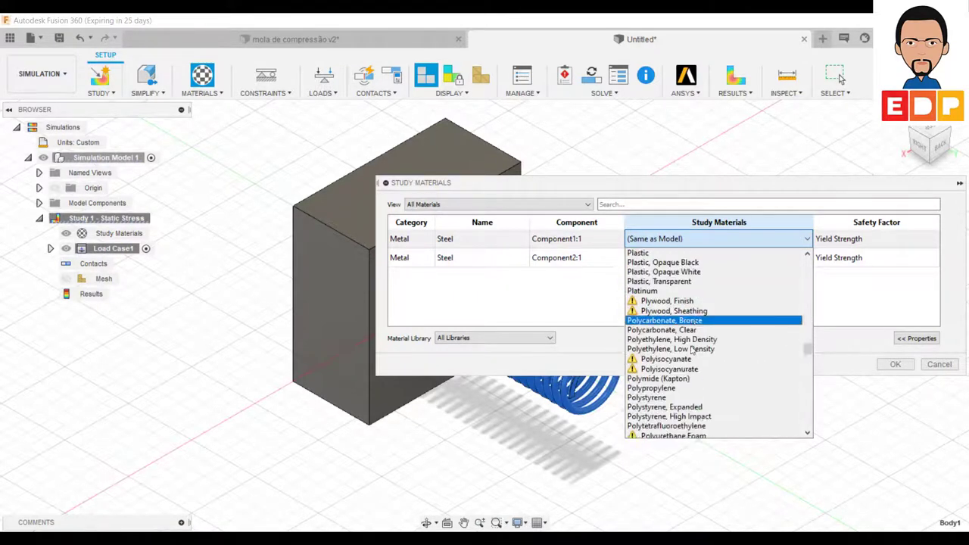
{"action": "scroll", "coordinate": [692, 350], "scroll_direction": "down", "scroll_amount": 5}
{"action": "scroll", "coordinate": [694, 346], "scroll_direction": "down", "scroll_amount": 5}
{"action": "scroll", "coordinate": [695, 342], "scroll_direction": "down", "scroll_amount": 5}
{"action": "scroll", "coordinate": [697, 341], "scroll_direction": "down", "scroll_amount": 5}
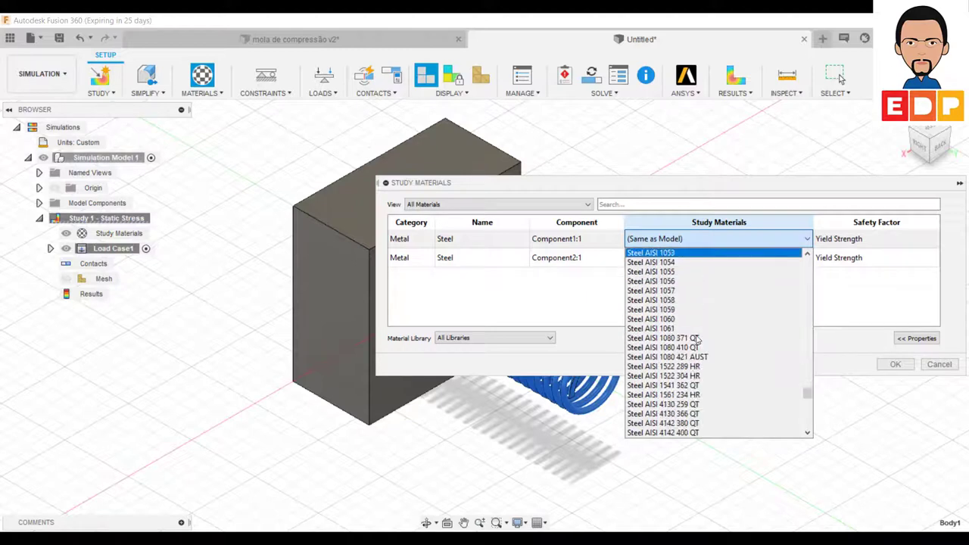
{"action": "scroll", "coordinate": [695, 334], "scroll_direction": "down", "scroll_amount": 5}
{"action": "scroll", "coordinate": [694, 318], "scroll_direction": "down", "scroll_amount": 3}
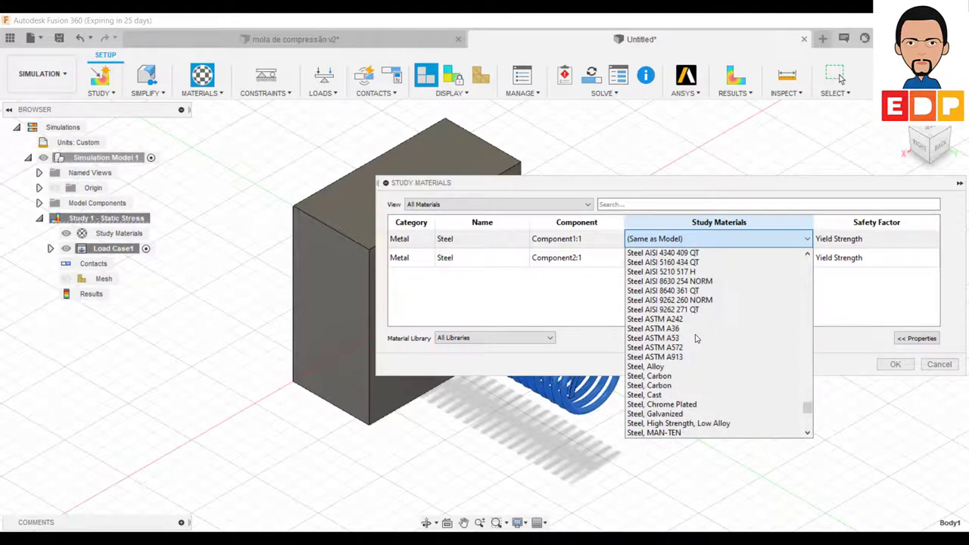
{"action": "left_click", "coordinate": [676, 262]}
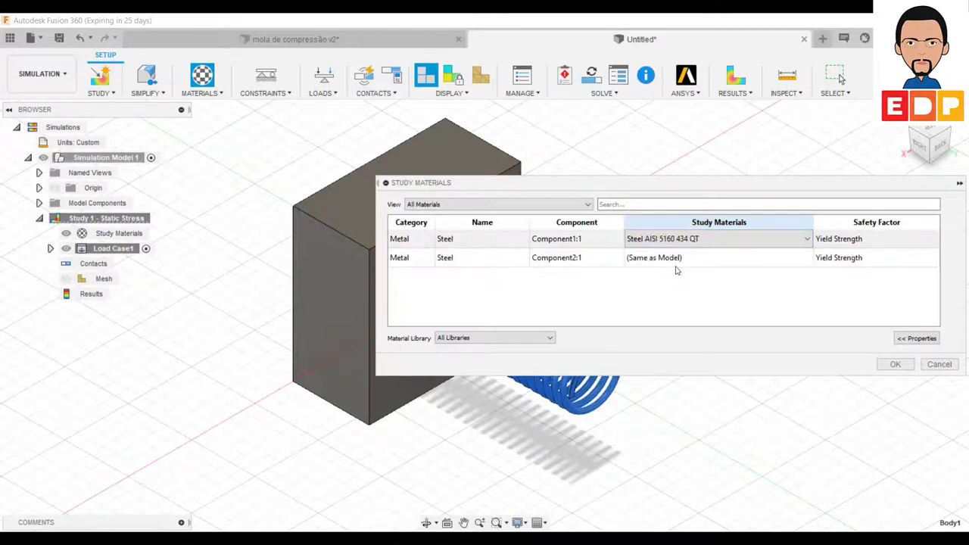
{"action": "left_click", "coordinate": [917, 339]}
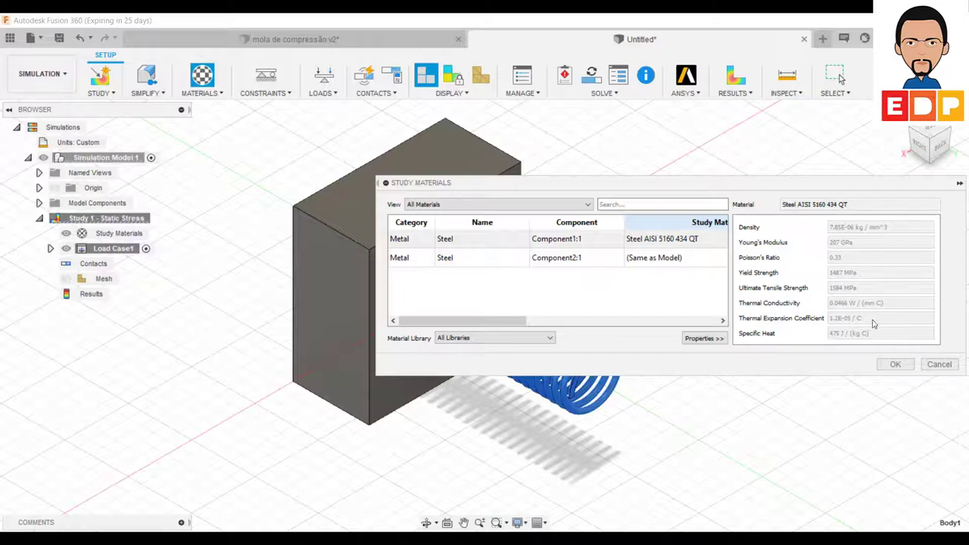
{"action": "left_click", "coordinate": [688, 261]}
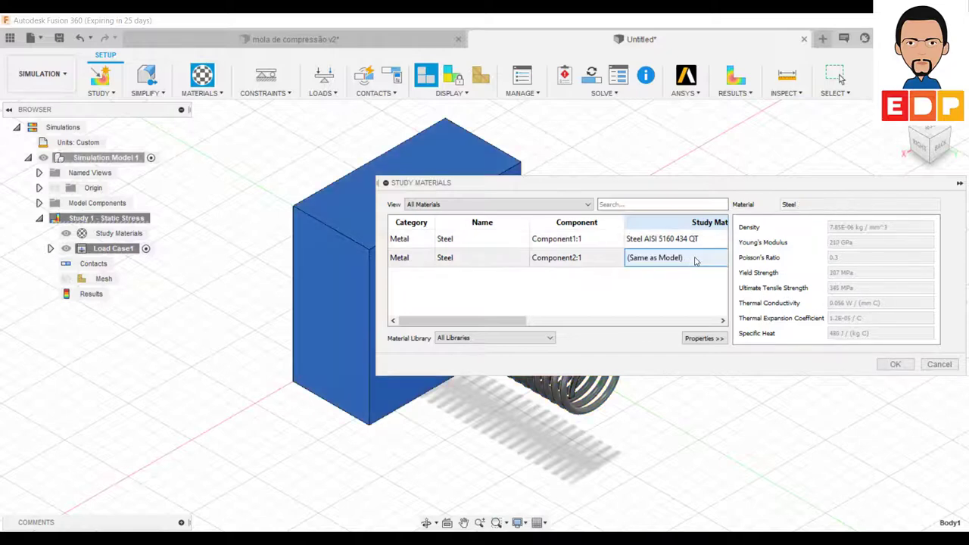
{"action": "left_click", "coordinate": [699, 259]}
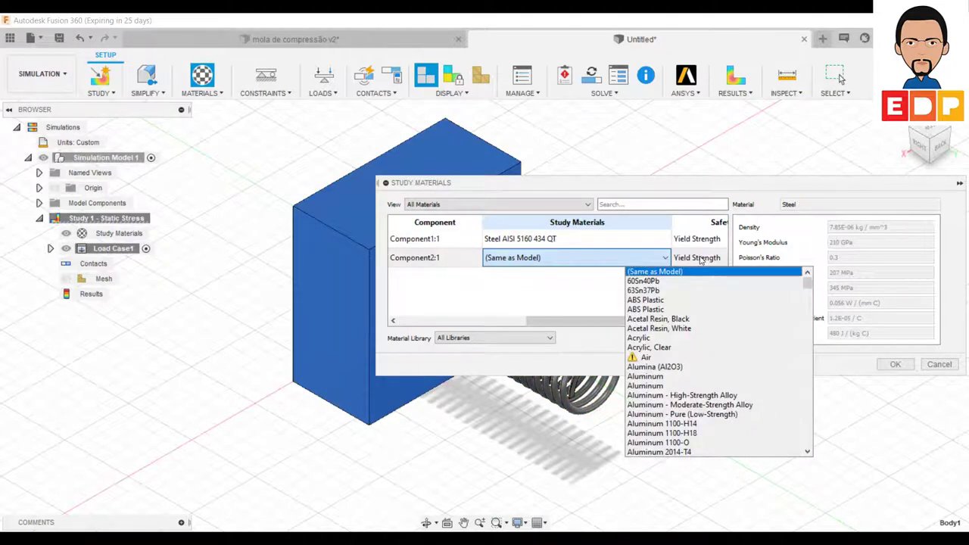
{"action": "left_click", "coordinate": [917, 209]}
{"action": "left_click", "coordinate": [879, 361]}
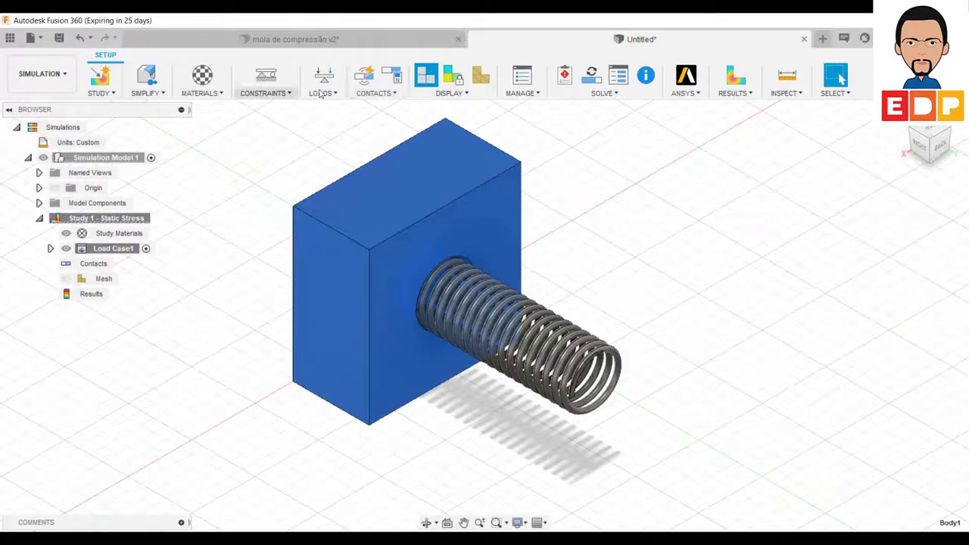
- In Study Materials, assign Steel AISI 5160 434 QT to the spring Component1:1
{"action": "left_click", "coordinate": [218, 94]}
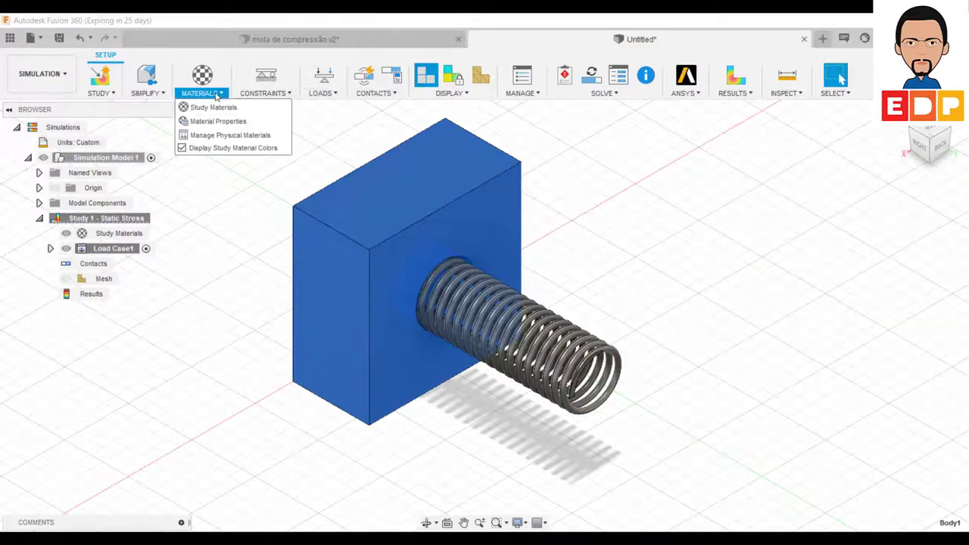
{"action": "left_click", "coordinate": [213, 107]}
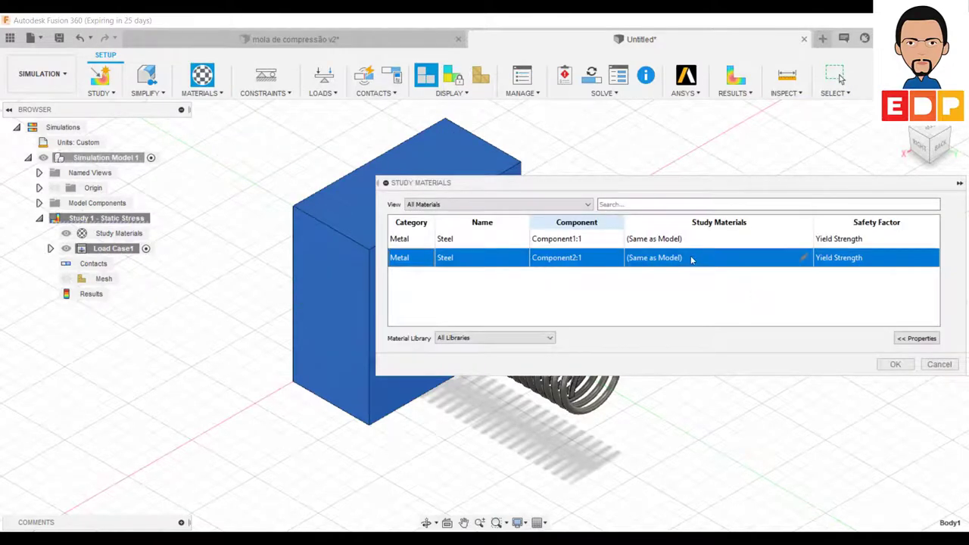
{"action": "left_click", "coordinate": [716, 240]}
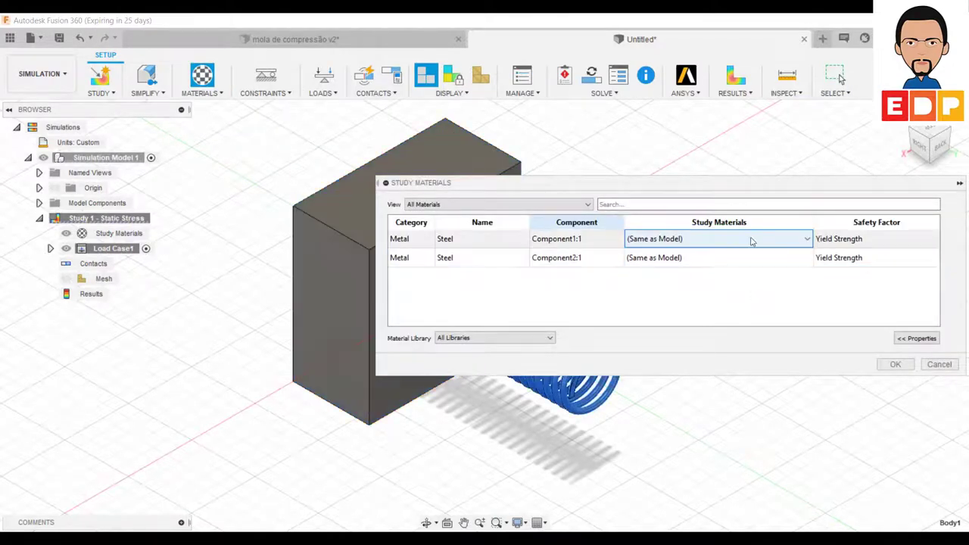
{"action": "left_click", "coordinate": [805, 240]}
{"action": "scroll", "coordinate": [708, 363], "scroll_direction": "down", "scroll_amount": 3}
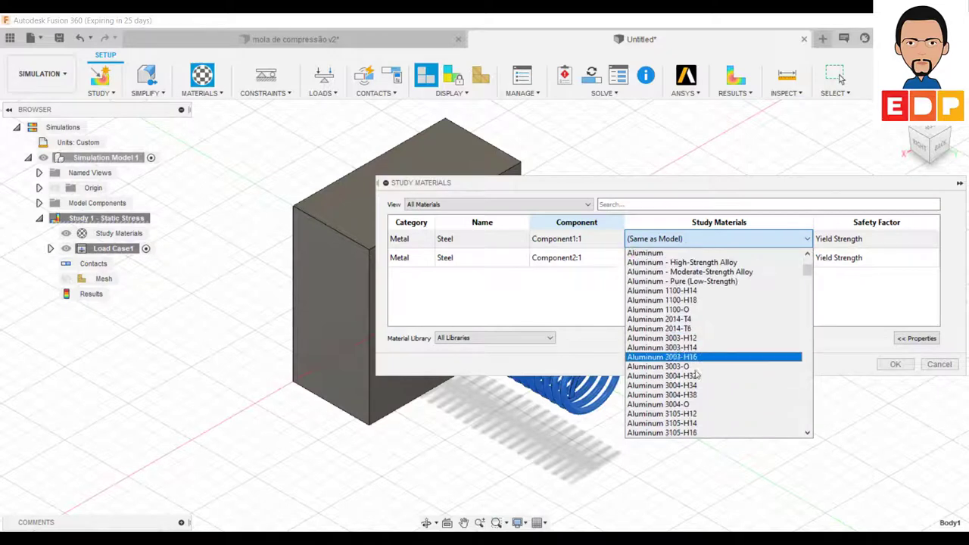
{"action": "scroll", "coordinate": [705, 379], "scroll_direction": "down", "scroll_amount": 3}
{"action": "scroll", "coordinate": [704, 371], "scroll_direction": "down", "scroll_amount": 5}
{"action": "scroll", "coordinate": [681, 337], "scroll_direction": "down", "scroll_amount": 5}
{"action": "scroll", "coordinate": [678, 331], "scroll_direction": "down", "scroll_amount": 5}
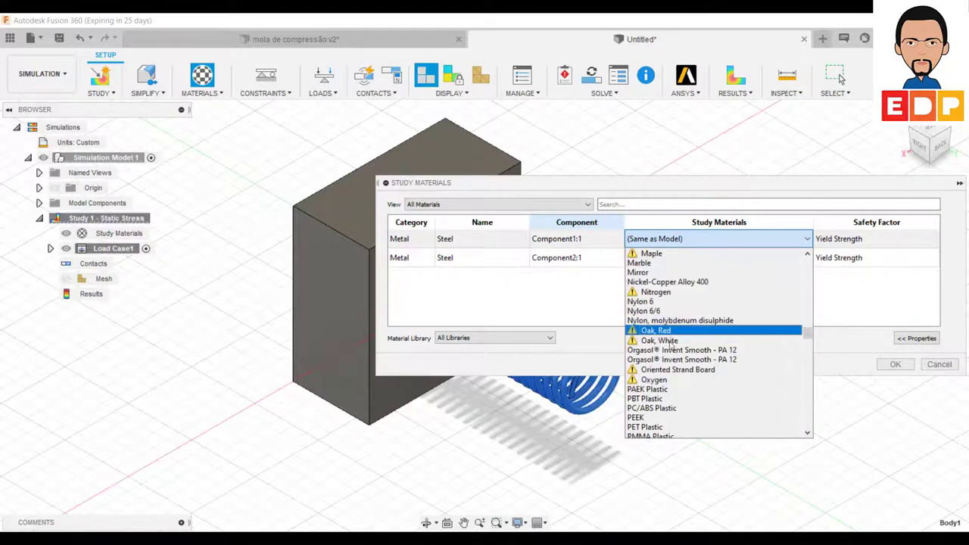
{"action": "scroll", "coordinate": [676, 333], "scroll_direction": "down", "scroll_amount": 5}
{"action": "scroll", "coordinate": [677, 333], "scroll_direction": "down", "scroll_amount": 5}
{"action": "scroll", "coordinate": [680, 348], "scroll_direction": "down", "scroll_amount": 5}
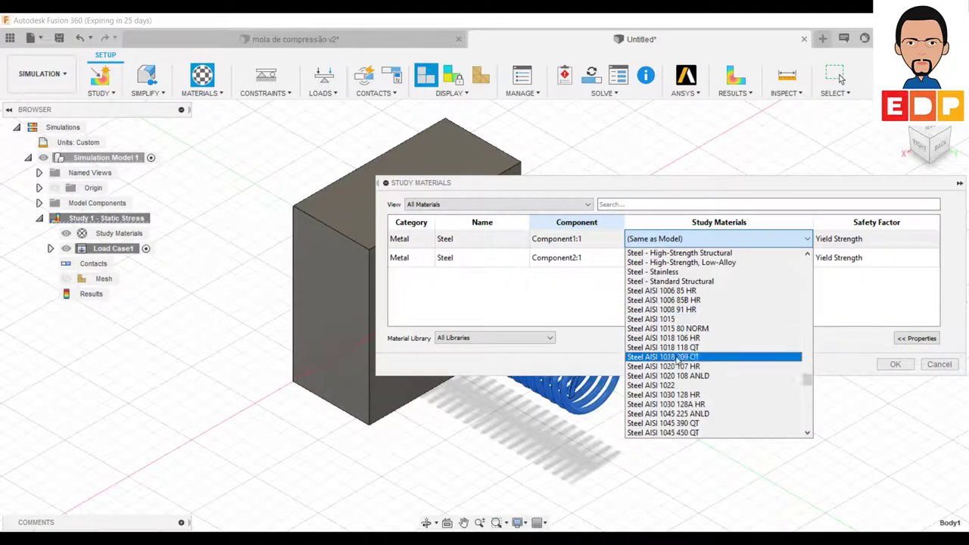
{"action": "scroll", "coordinate": [685, 370], "scroll_direction": "down", "scroll_amount": 3}
{"action": "scroll", "coordinate": [685, 373], "scroll_direction": "down", "scroll_amount": 5}
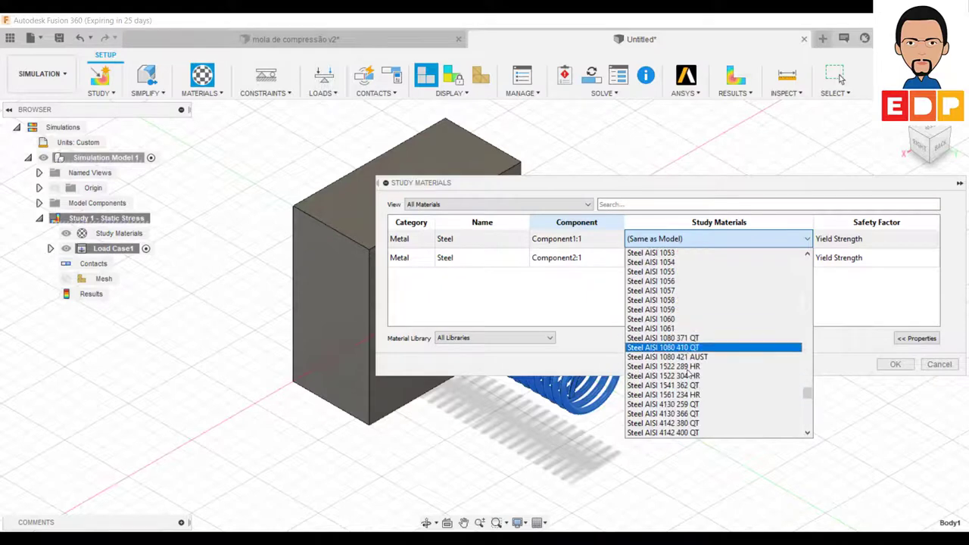
{"action": "scroll", "coordinate": [683, 386], "scroll_direction": "down", "scroll_amount": 5}
{"action": "scroll", "coordinate": [683, 402], "scroll_direction": "down", "scroll_amount": 2}
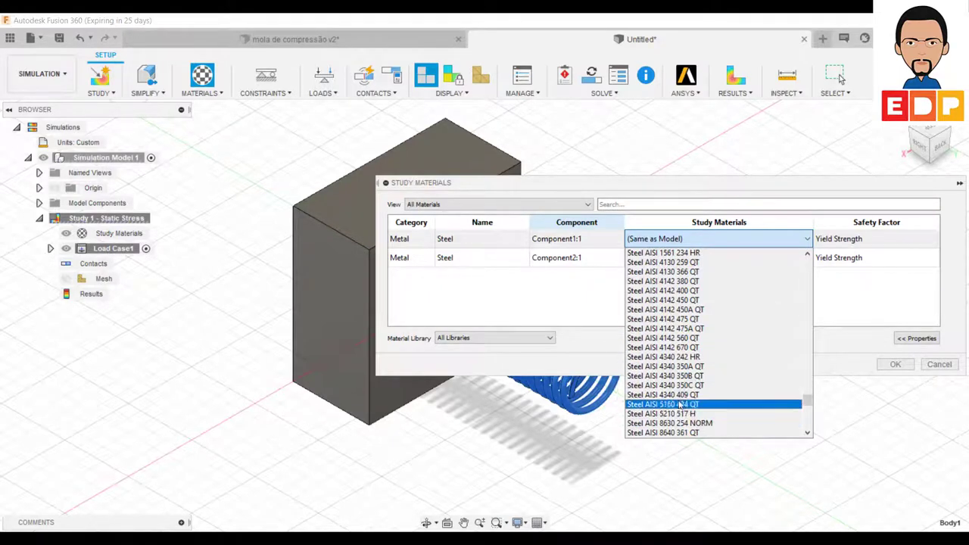
{"action": "left_click", "coordinate": [679, 407]}
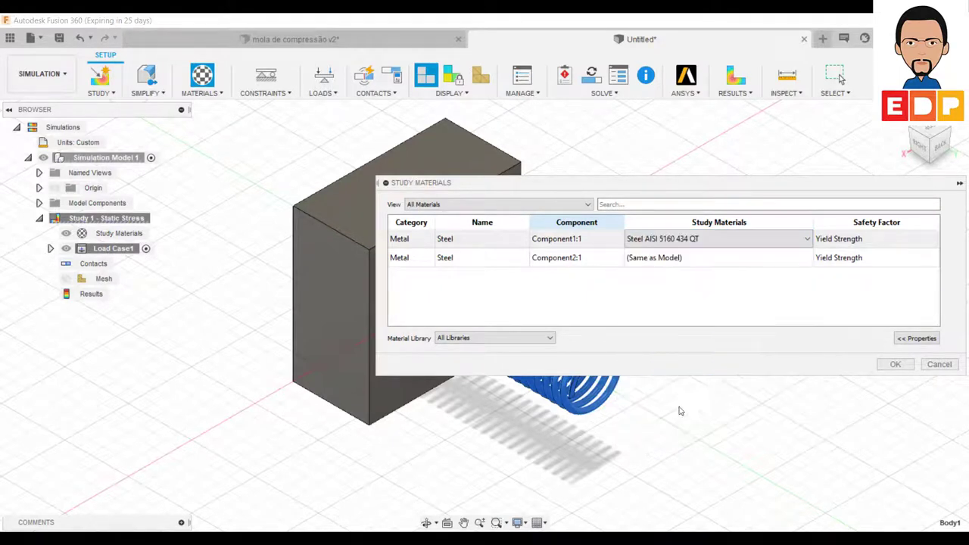
- Assign Steel AISI 1020 107 HR to the block Component2:1
{"action": "left_click", "coordinate": [733, 265]}
{"action": "left_click", "coordinate": [807, 259]}
{"action": "scroll", "coordinate": [789, 296], "scroll_direction": "down", "scroll_amount": 3}
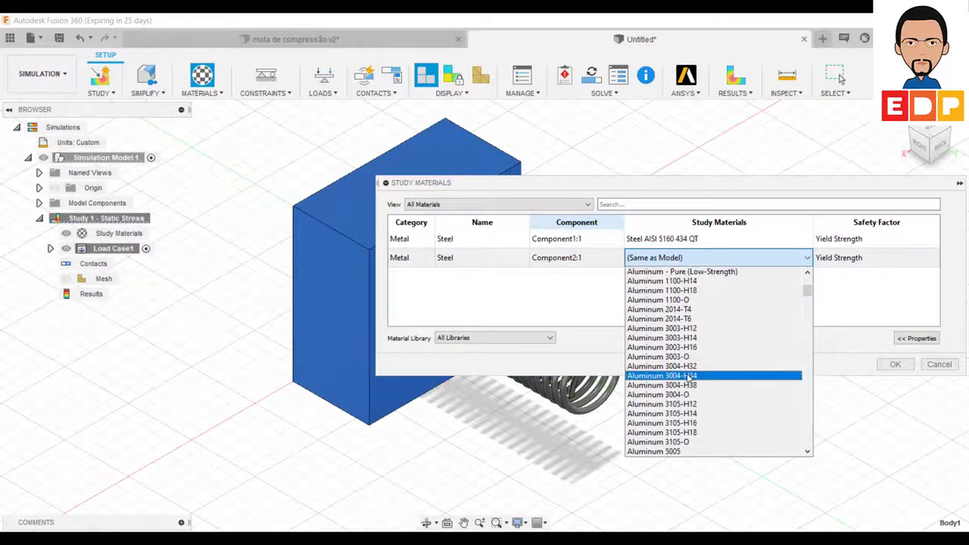
{"action": "scroll", "coordinate": [703, 378], "scroll_direction": "down", "scroll_amount": 5}
{"action": "scroll", "coordinate": [681, 363], "scroll_direction": "down", "scroll_amount": 5}
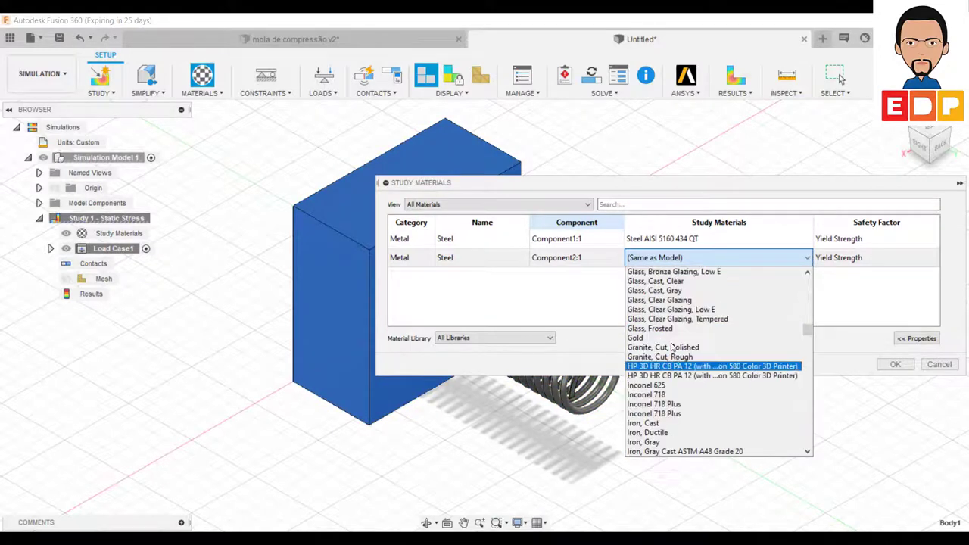
{"action": "scroll", "coordinate": [672, 348], "scroll_direction": "down", "scroll_amount": 5}
{"action": "scroll", "coordinate": [673, 350], "scroll_direction": "down", "scroll_amount": 5}
{"action": "scroll", "coordinate": [677, 355], "scroll_direction": "down", "scroll_amount": 5}
{"action": "scroll", "coordinate": [681, 360], "scroll_direction": "down", "scroll_amount": 5}
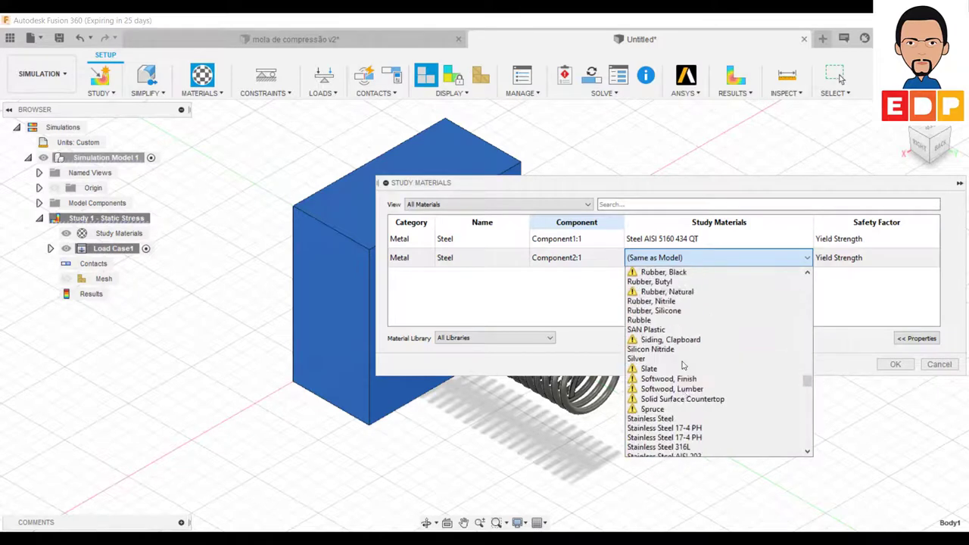
{"action": "scroll", "coordinate": [686, 365], "scroll_direction": "down", "scroll_amount": 5}
{"action": "scroll", "coordinate": [684, 365], "scroll_direction": "down", "scroll_amount": 5}
{"action": "scroll", "coordinate": [672, 379], "scroll_direction": "up", "scroll_amount": 2}
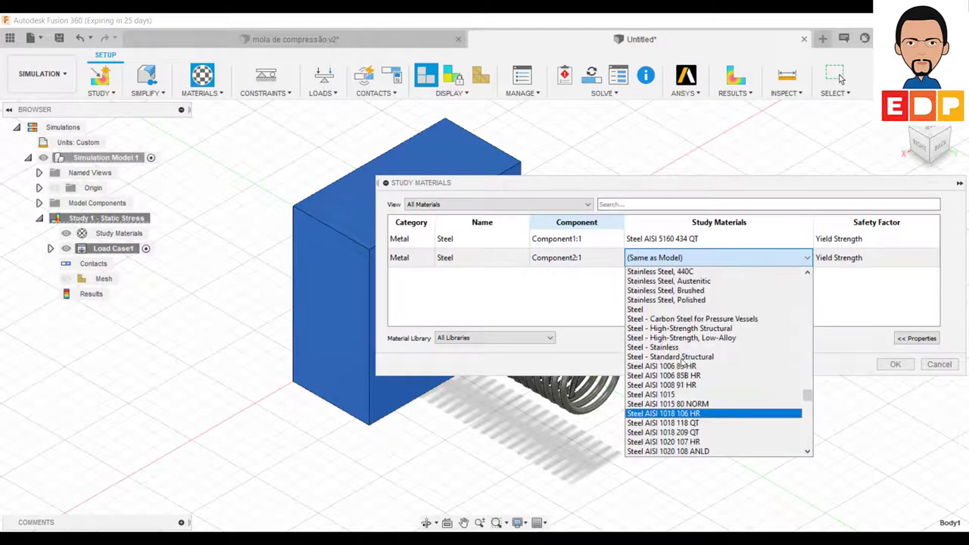
{"action": "left_click", "coordinate": [665, 442]}
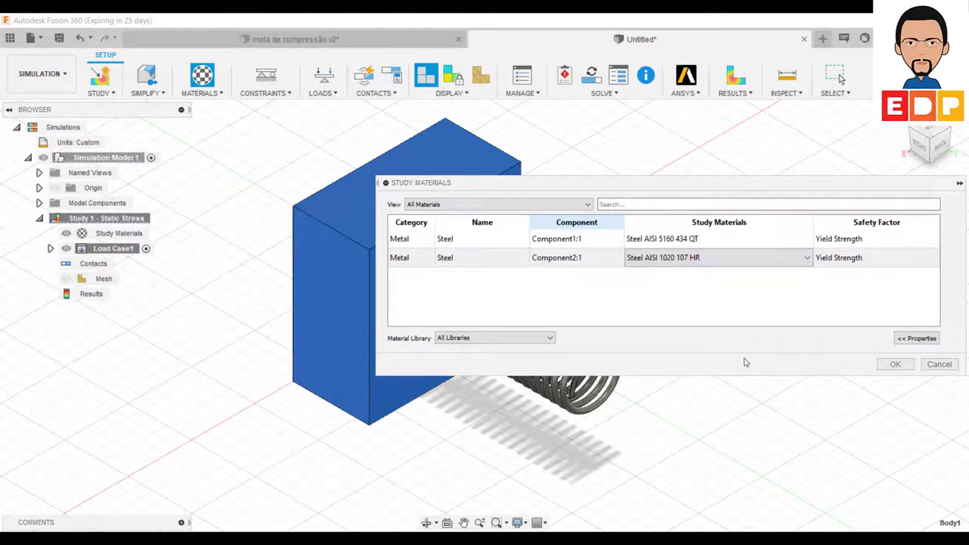
- Review the block material's properties and confirm the study material assignments
{"action": "left_click", "coordinate": [915, 340]}
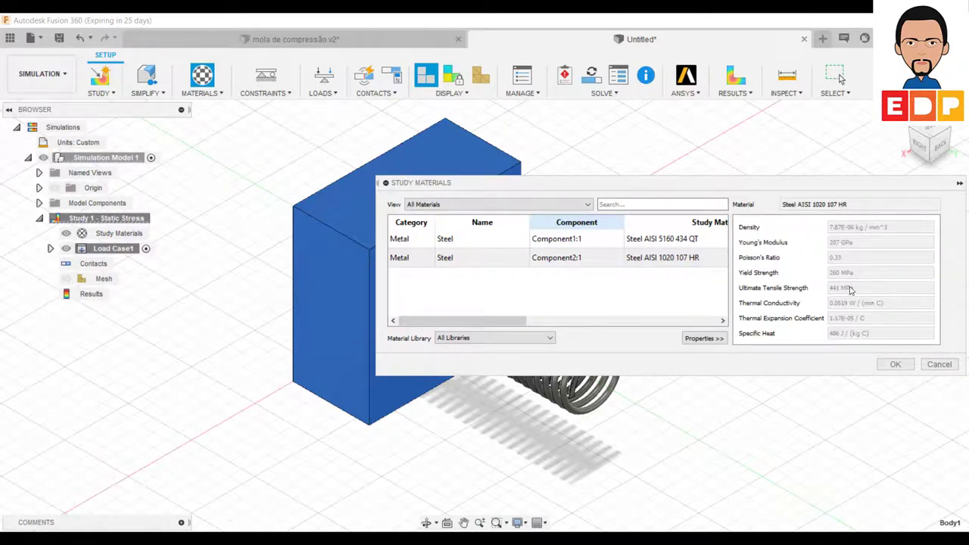
{"action": "left_click", "coordinate": [664, 292]}
{"action": "left_click", "coordinate": [712, 340]}
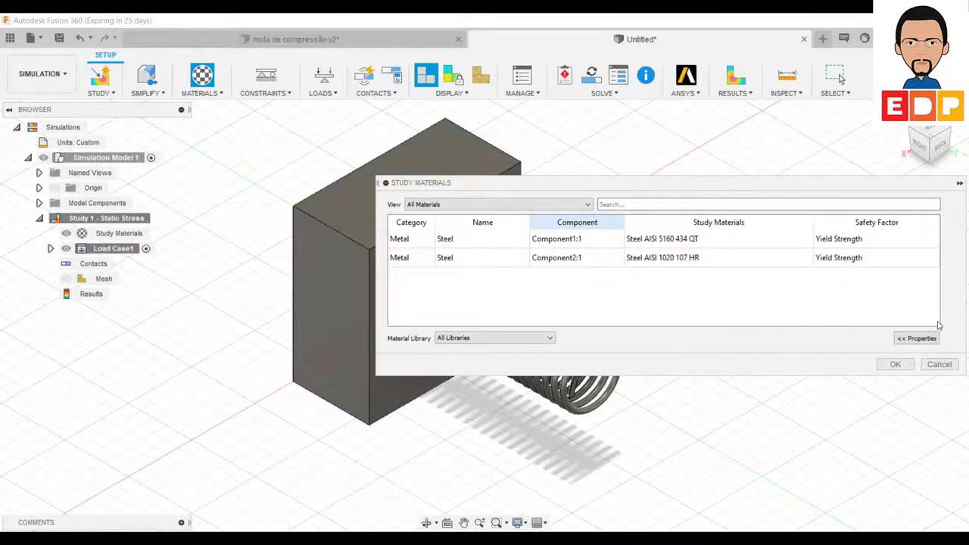
{"action": "left_click", "coordinate": [894, 365]}
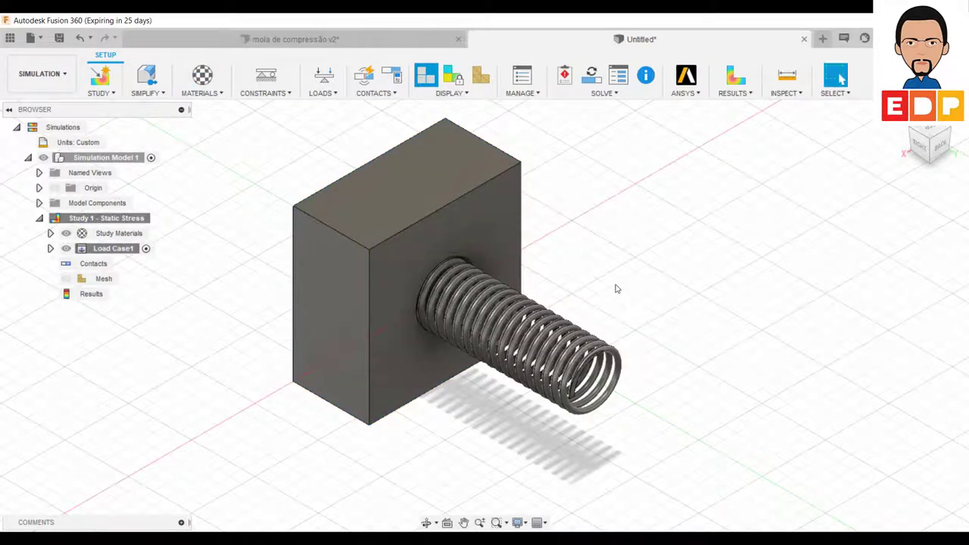
{"action": "left_click", "coordinate": [324, 76]}
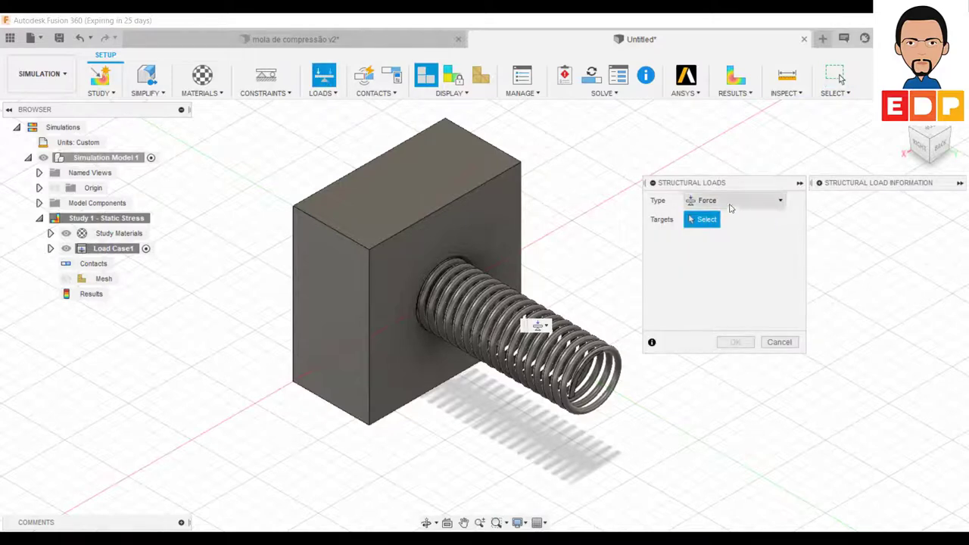
- Select the spring's free end edge as the structural load target, retrying after one cancelled attempt
{"action": "left_click", "coordinate": [573, 391]}
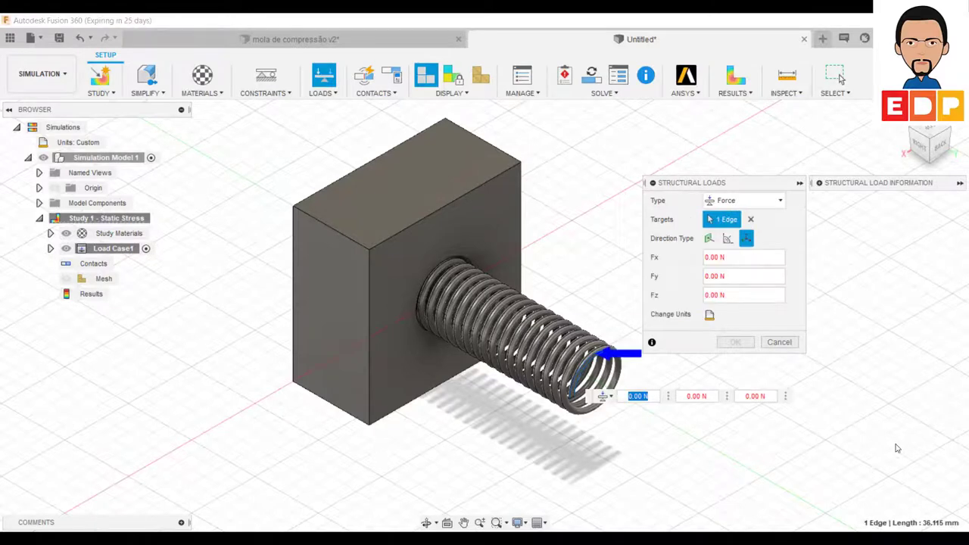
{"action": "left_click", "coordinate": [779, 342]}
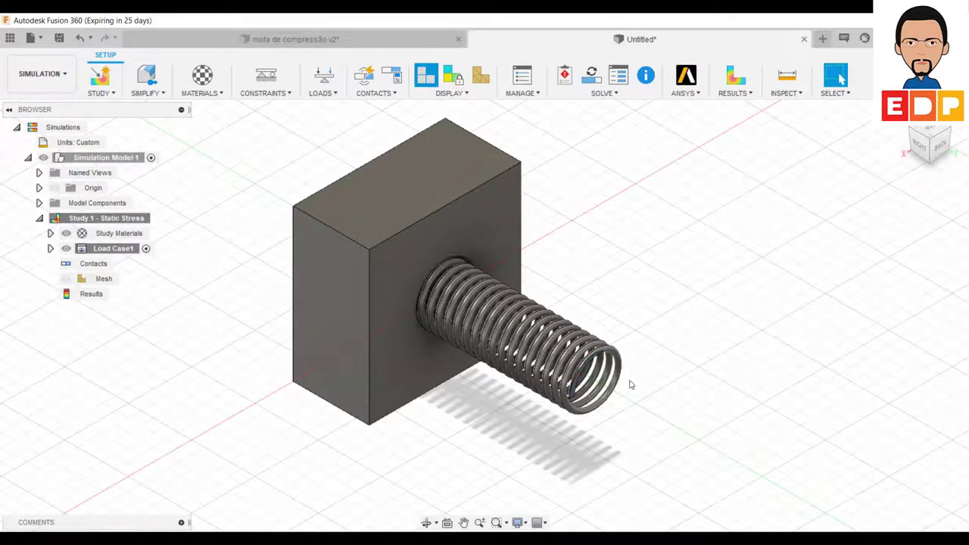
{"action": "left_click", "coordinate": [323, 76]}
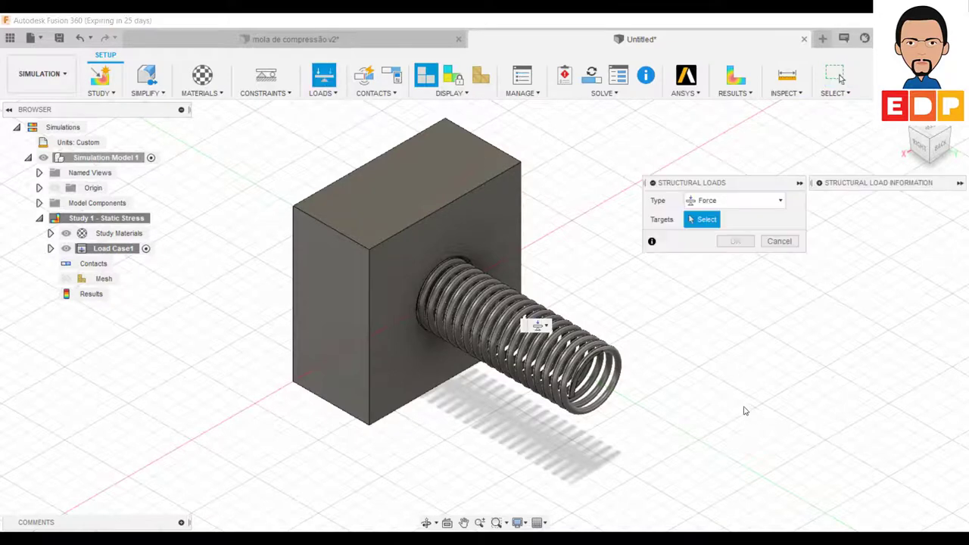
{"action": "left_click", "coordinate": [575, 393]}
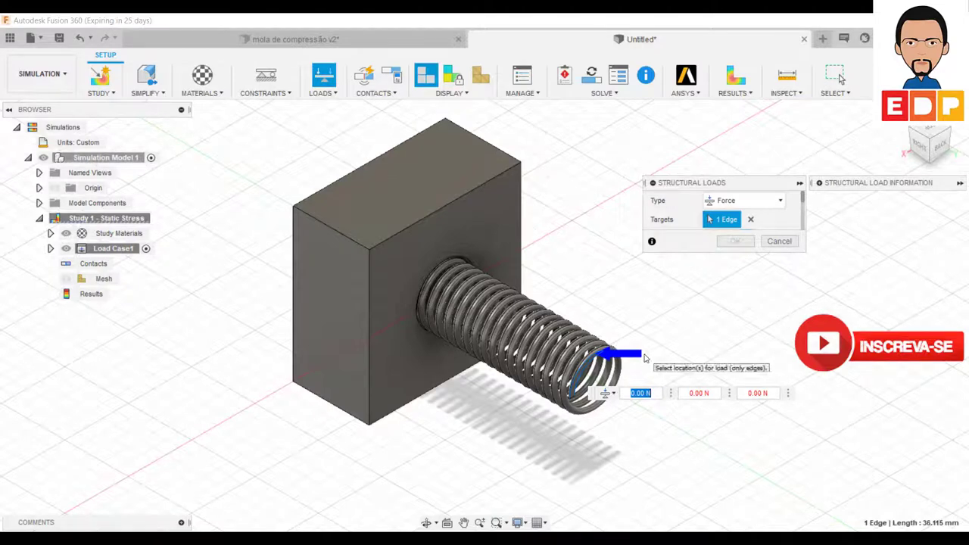
- Set the force's Y component to -100 N and confirm the load
{"action": "left_click", "coordinate": [683, 394]}
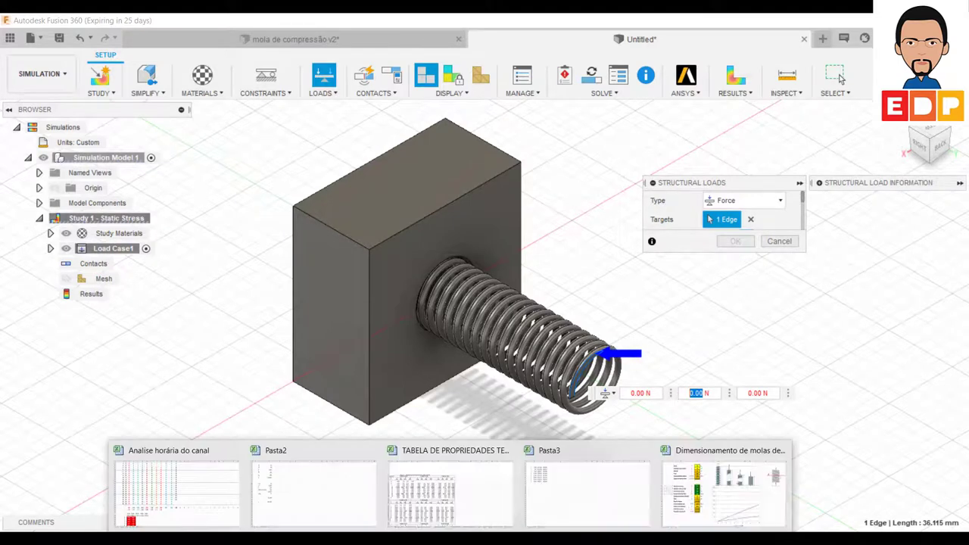
{"action": "type", "text": "100"}
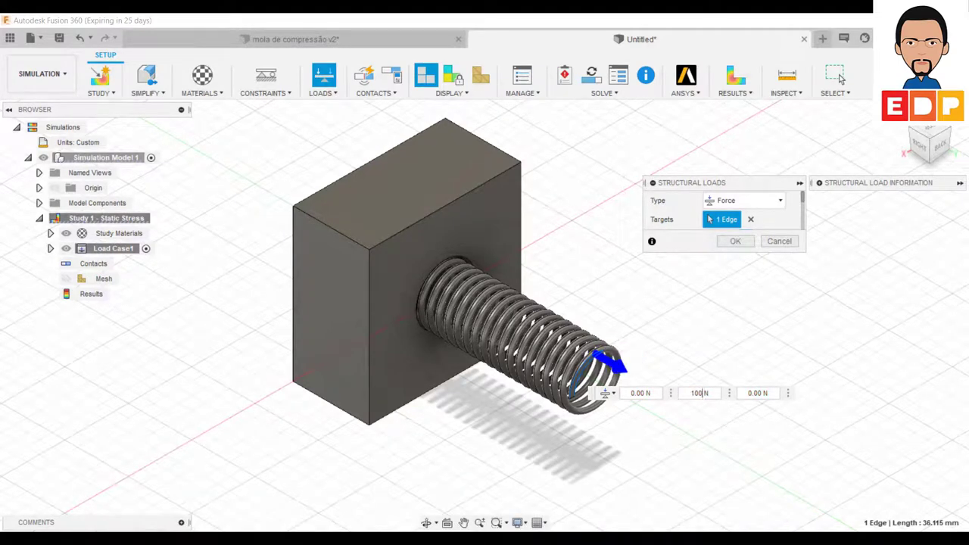
{"action": "left_click", "coordinate": [690, 393]}
{"action": "type", "text": "-"}
{"action": "scroll", "coordinate": [681, 310], "scroll_direction": "up", "scroll_amount": 3}
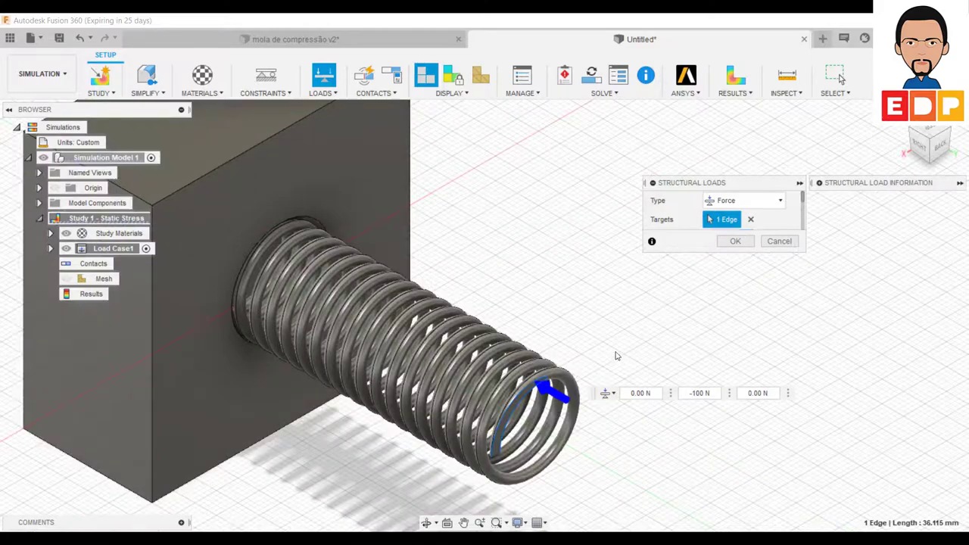
{"action": "scroll", "coordinate": [613, 350], "scroll_direction": "up", "scroll_amount": 3}
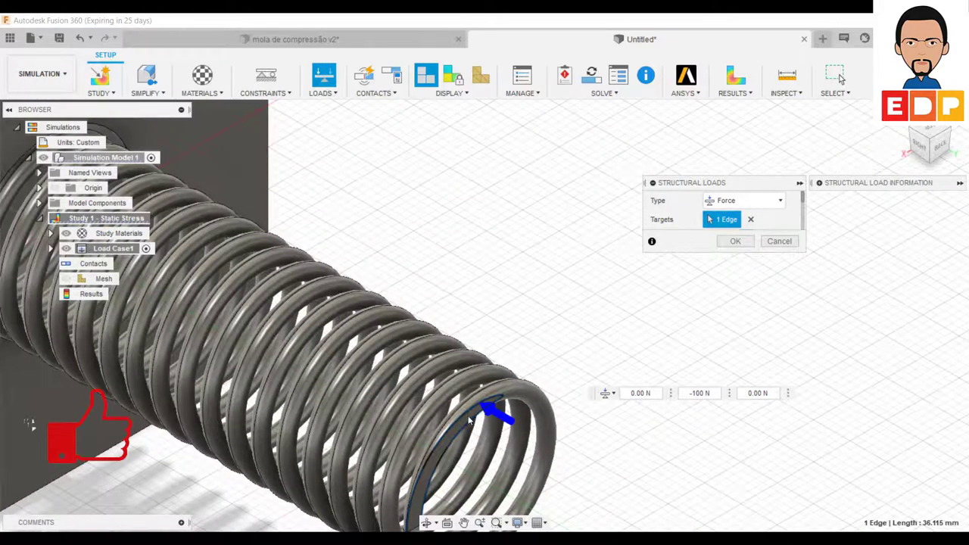
{"action": "scroll", "coordinate": [707, 316], "scroll_direction": "down", "scroll_amount": 2}
{"action": "scroll", "coordinate": [707, 315], "scroll_direction": "down", "scroll_amount": 2}
{"action": "scroll", "coordinate": [708, 315], "scroll_direction": "down", "scroll_amount": 2}
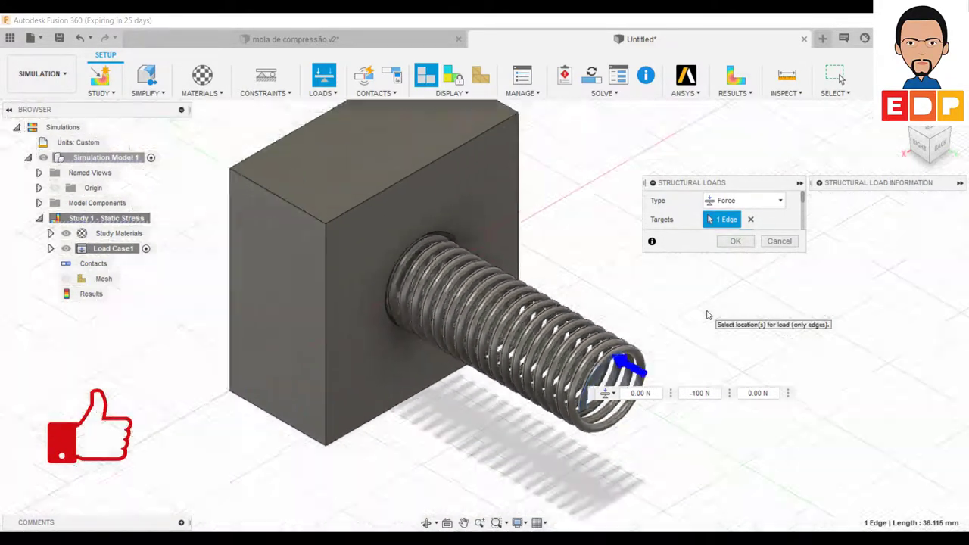
{"action": "scroll", "coordinate": [707, 315], "scroll_direction": "down", "scroll_amount": 1}
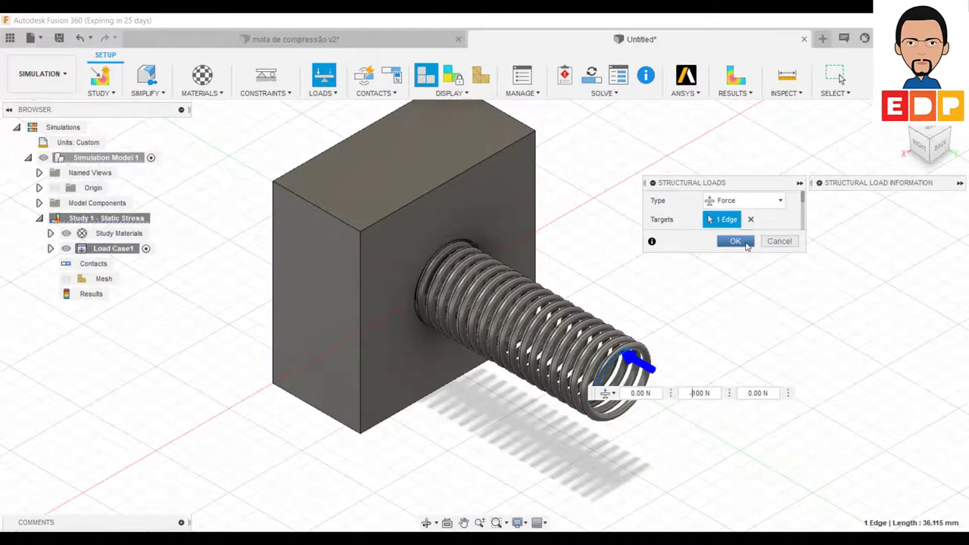
{"action": "left_click", "coordinate": [735, 241]}
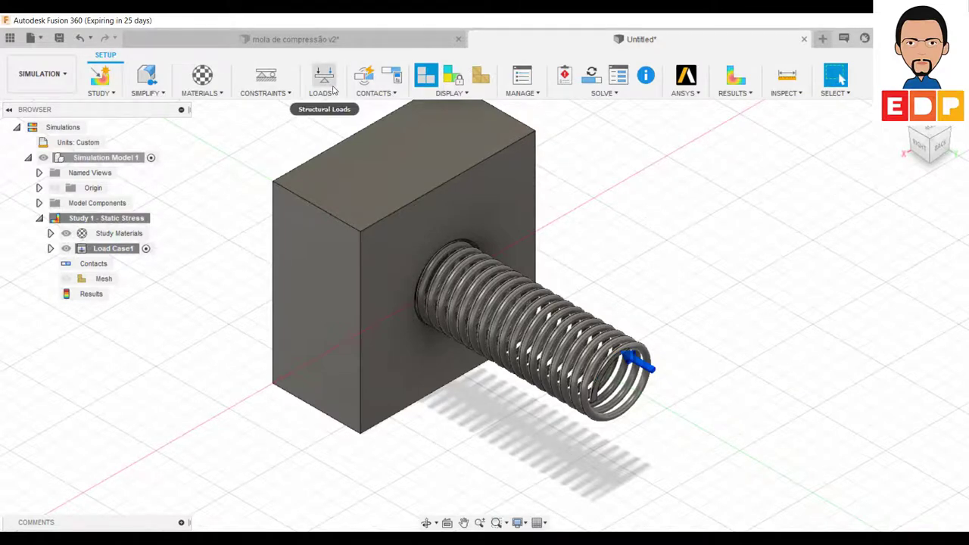
- Apply a Fixed constraint to the block's 3600 mm² back face opposite the spring
{"action": "left_click", "coordinate": [267, 79]}
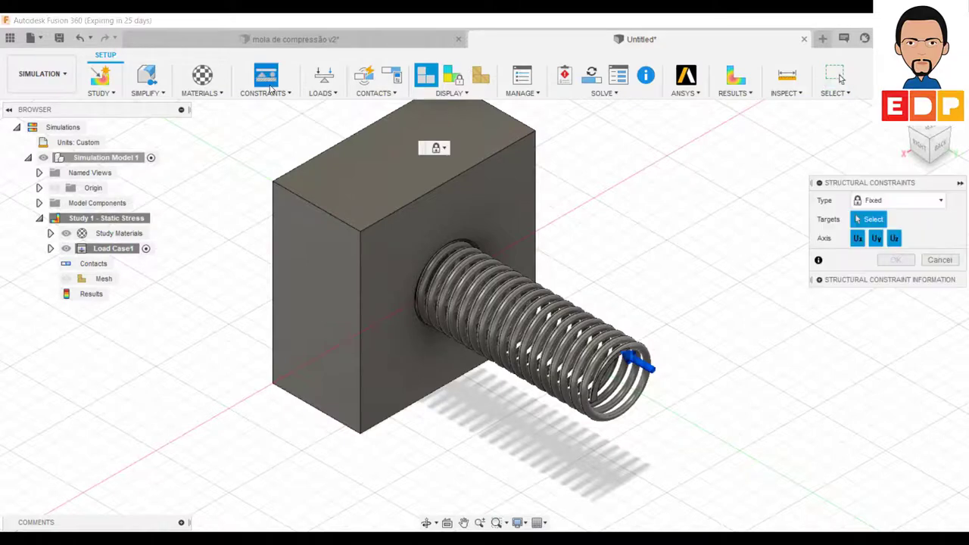
{"action": "left_click", "coordinate": [912, 130]}
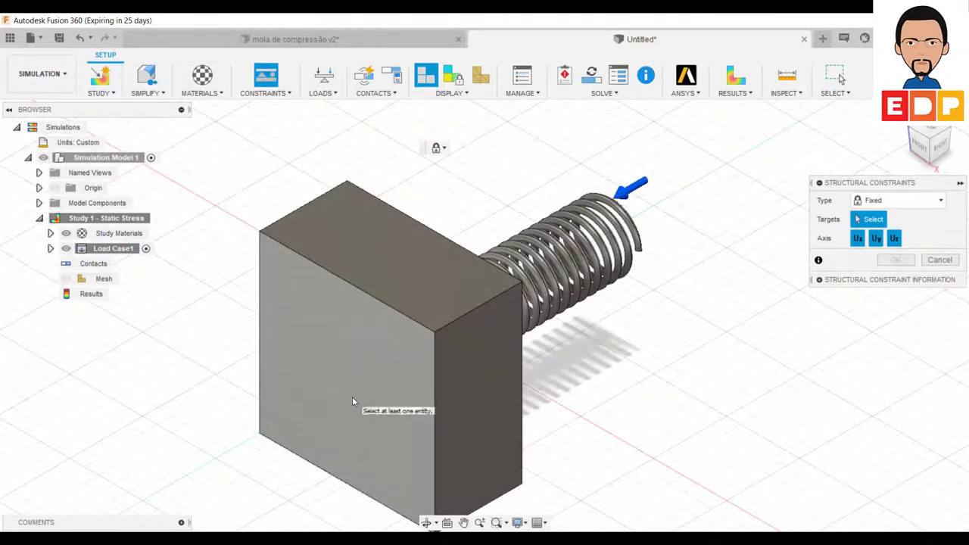
{"action": "left_click", "coordinate": [352, 401]}
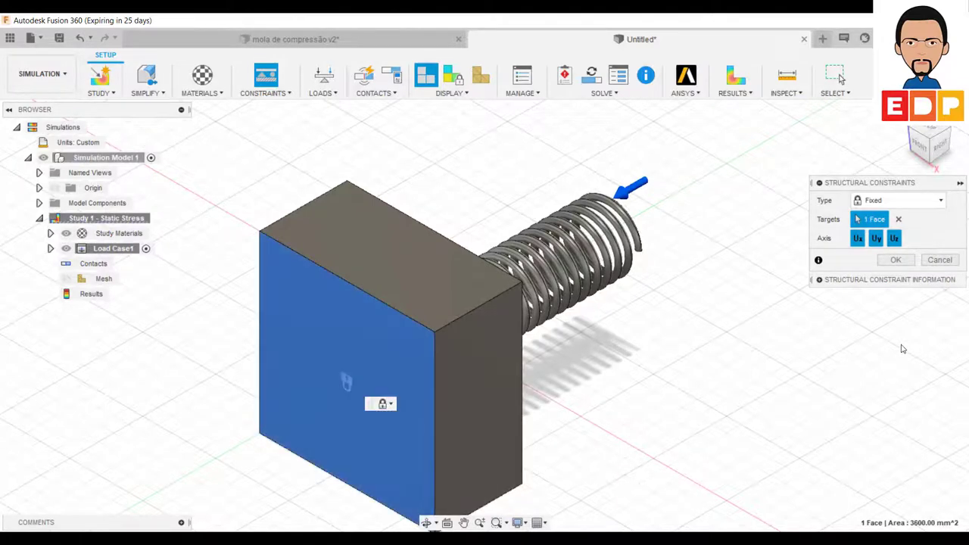
{"action": "left_click", "coordinate": [896, 260]}
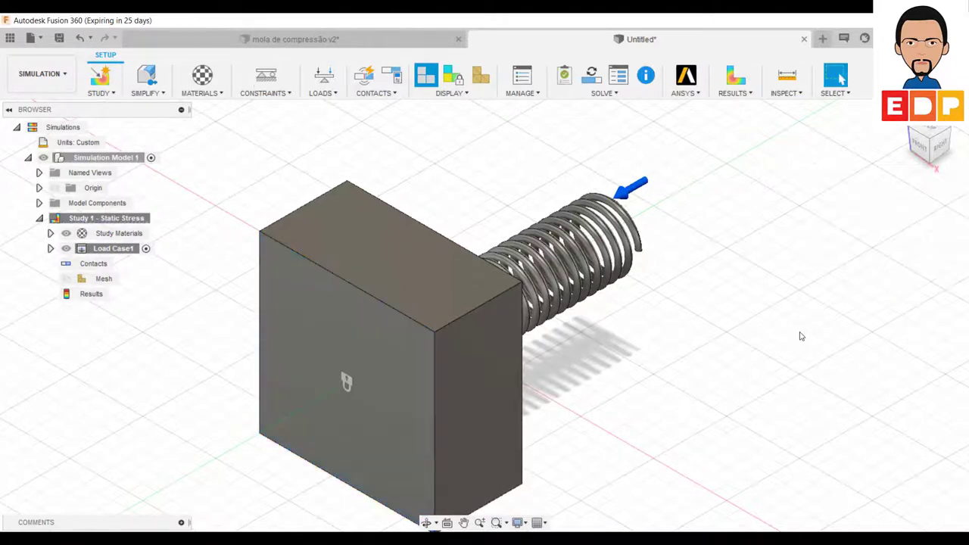
{"action": "left_click", "coordinate": [956, 134]}
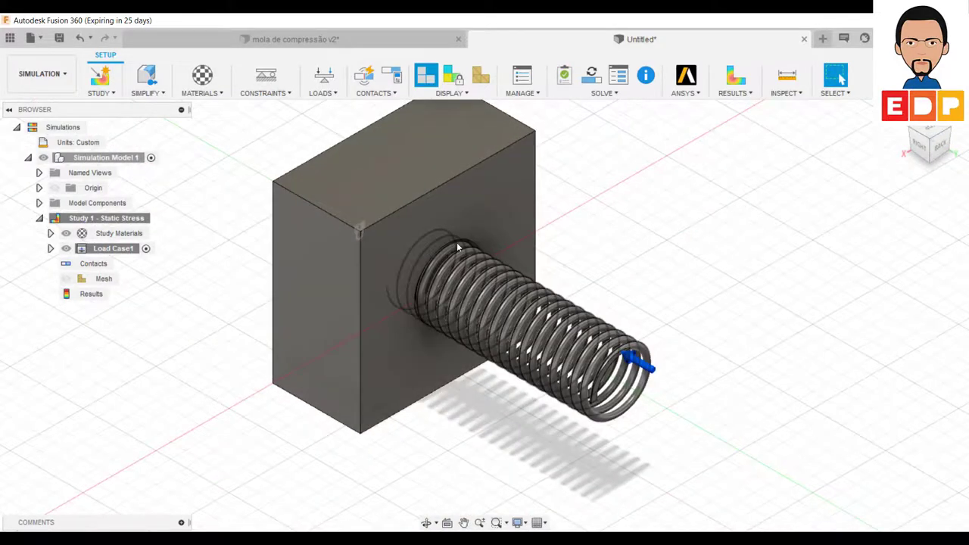
- Generate the 90,253-element study mesh and bring up the Solve dialog set to Locally
{"action": "left_click", "coordinate": [603, 94]}
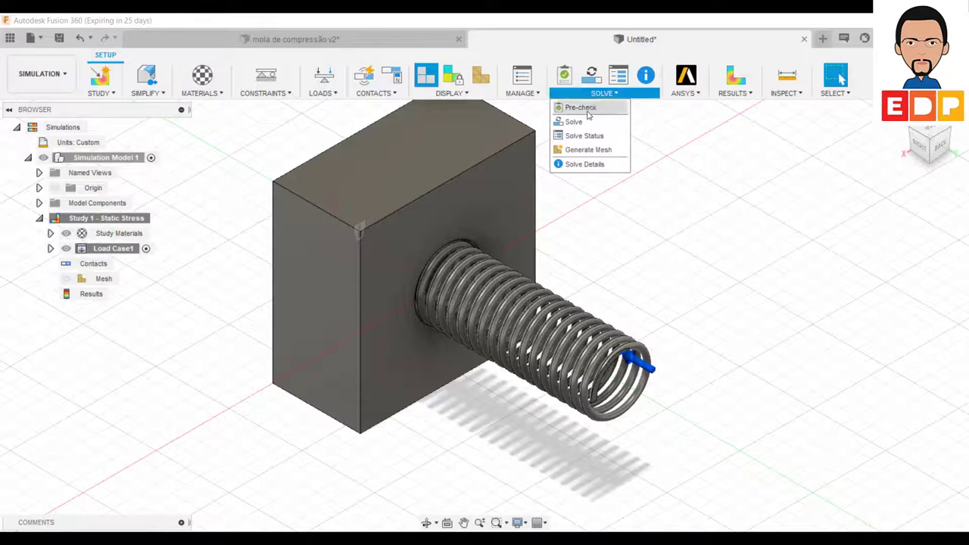
{"action": "left_click", "coordinate": [587, 150]}
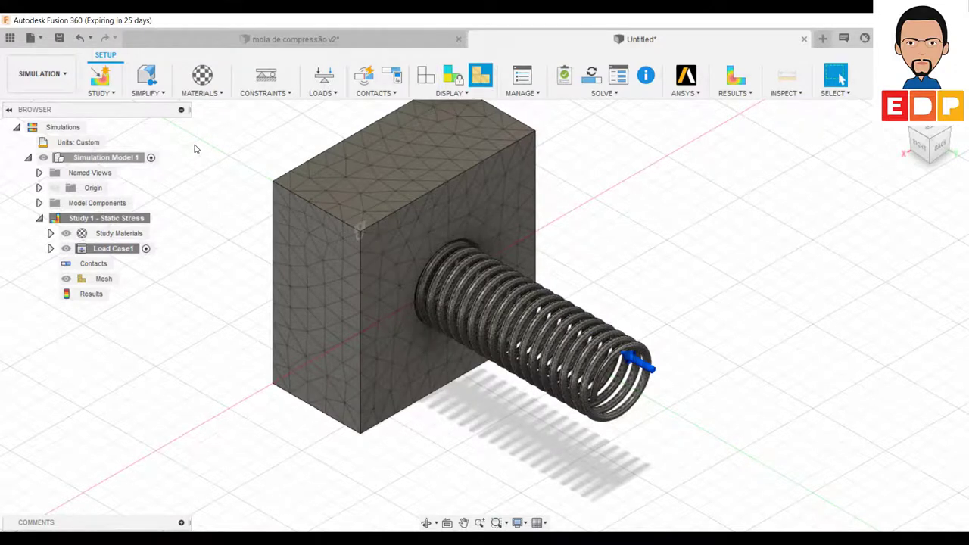
{"action": "left_click", "coordinate": [590, 79]}
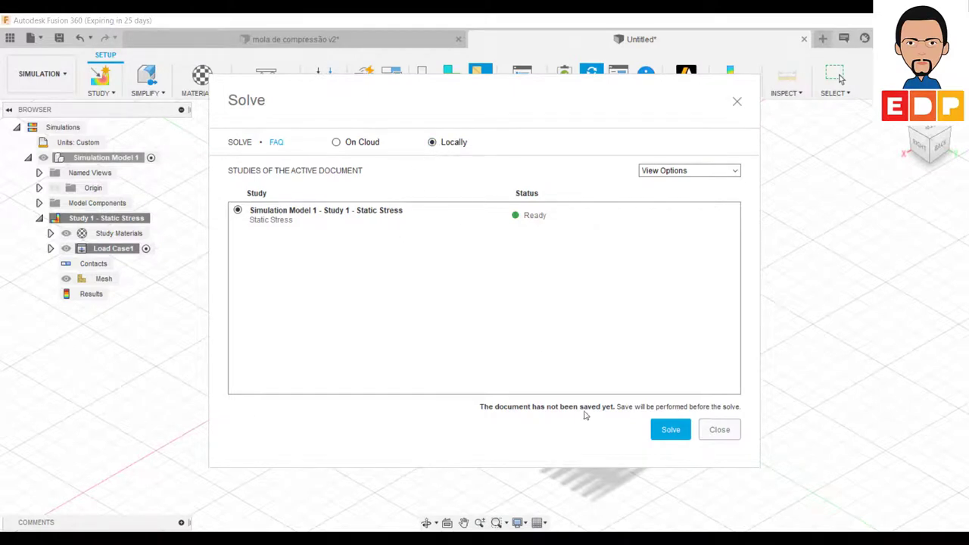
- Save the design as 'mola de compressão estudo estático' and run the local solve
{"action": "left_click", "coordinate": [670, 430]}
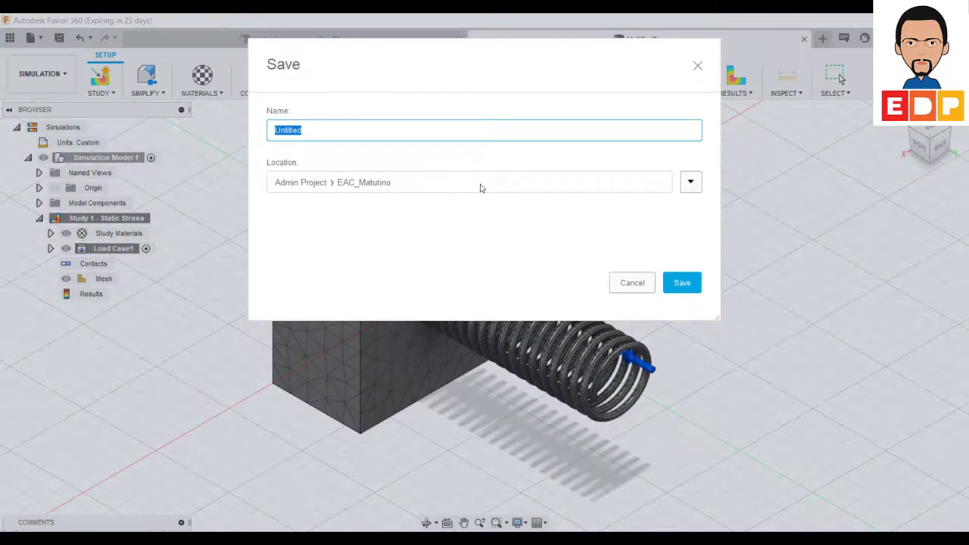
{"action": "left_click", "coordinate": [689, 184]}
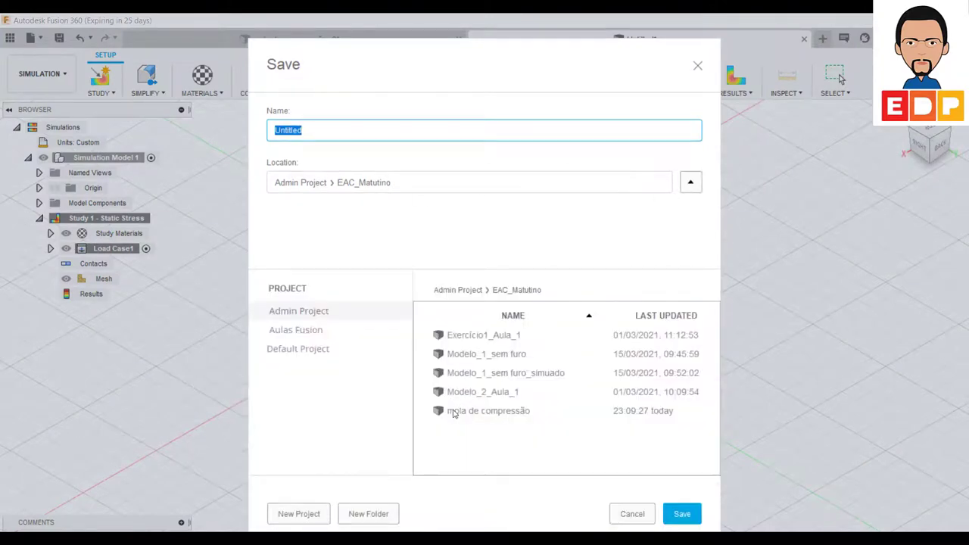
{"action": "left_click", "coordinate": [471, 415]}
{"action": "left_click", "coordinate": [356, 132]}
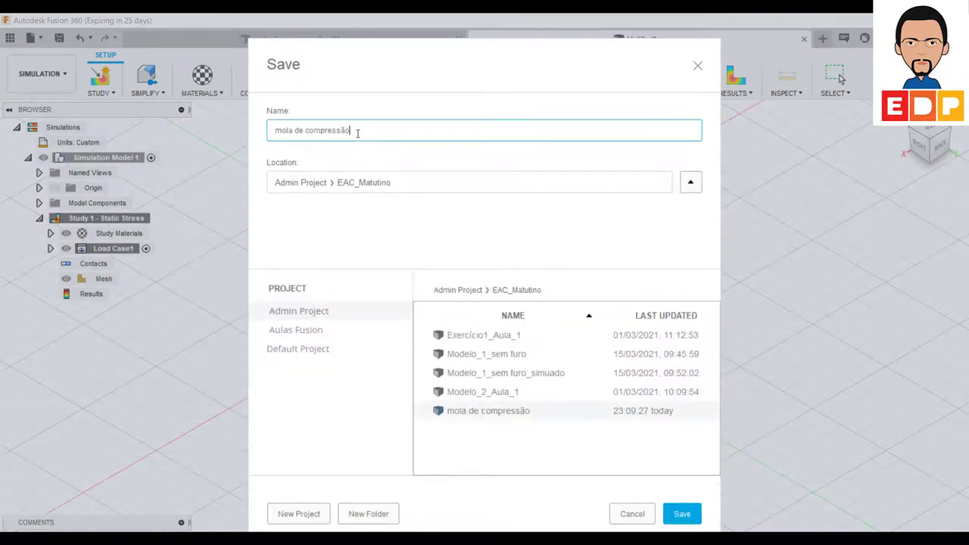
{"action": "type", "text": "est"}
{"action": "type", "text": "udo está"}
{"action": "type", "text": "tico"}
{"action": "left_click", "coordinate": [680, 517]}
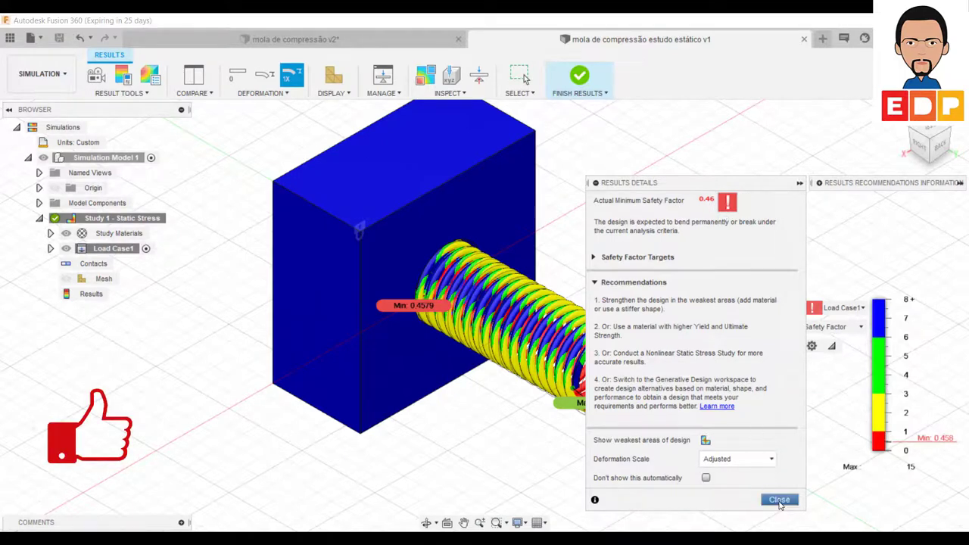
- Close the results summary and switch deformation display from exaggerated to 1X actual scale
{"action": "left_click", "coordinate": [780, 501]}
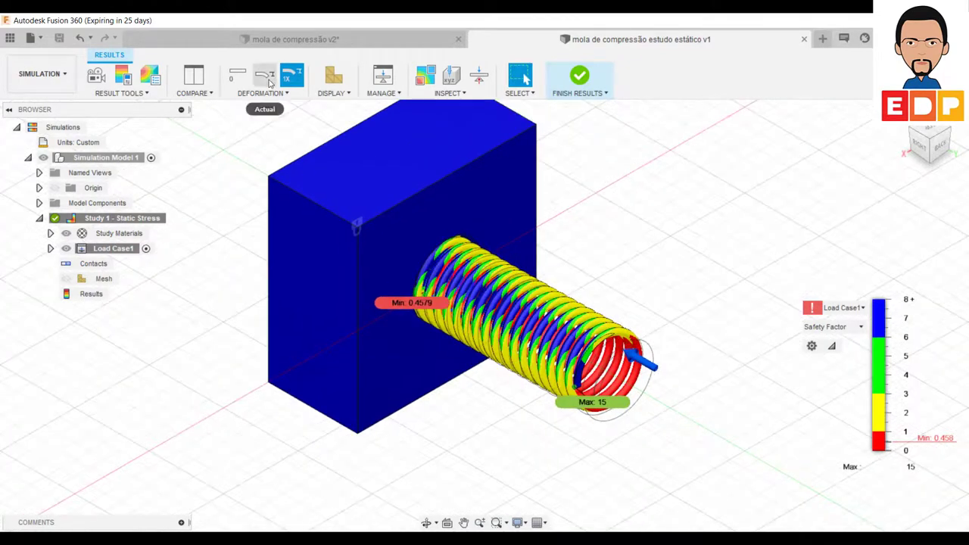
{"action": "left_click", "coordinate": [270, 83]}
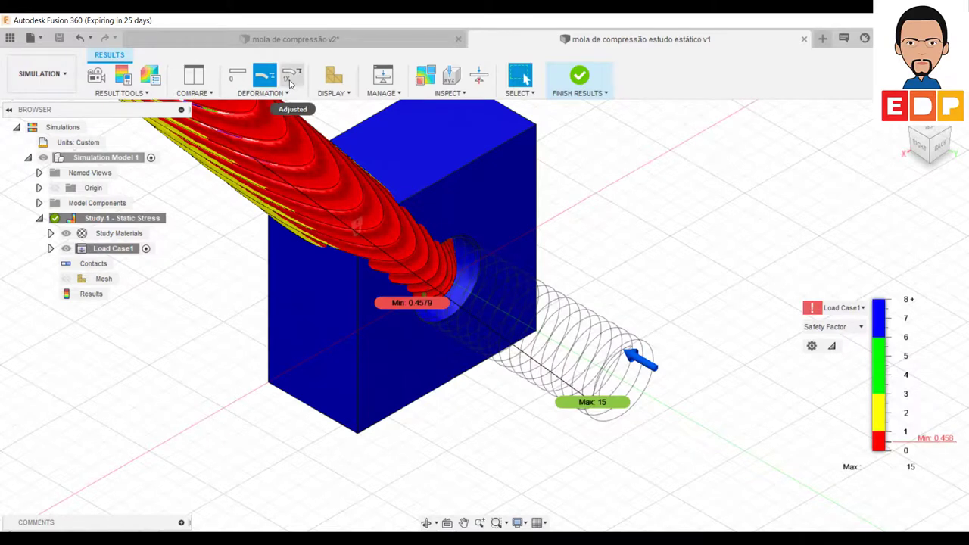
{"action": "left_click", "coordinate": [291, 75]}
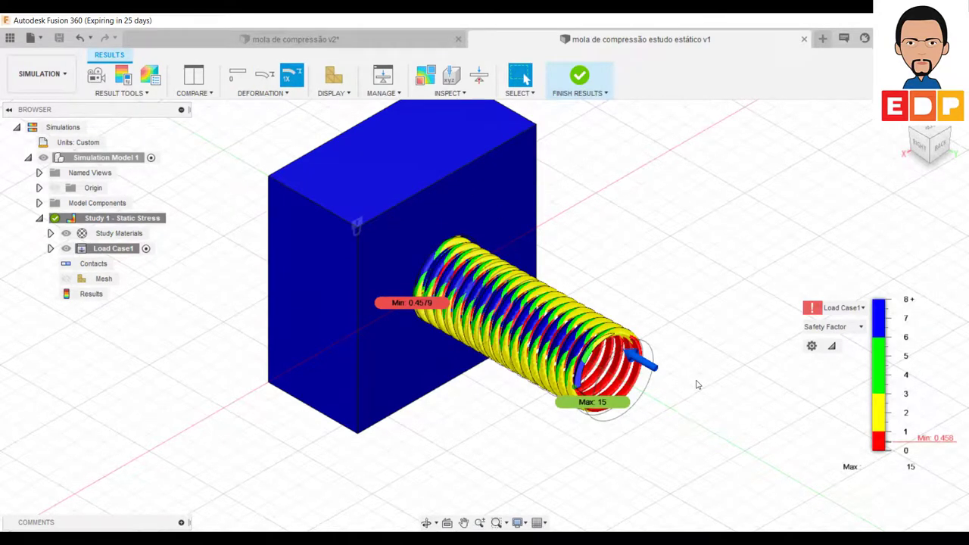
{"action": "left_click", "coordinate": [861, 330]}
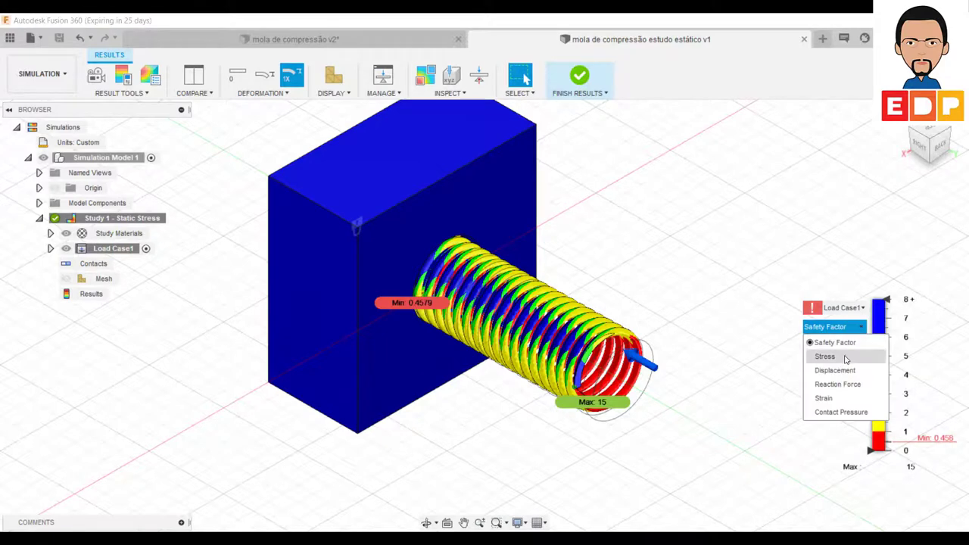
- View Stress, Displacement, Reaction Force, Strain and Contact Pressure plots, finishing on Stress (3247 MPa peak)
{"action": "left_click", "coordinate": [845, 357]}
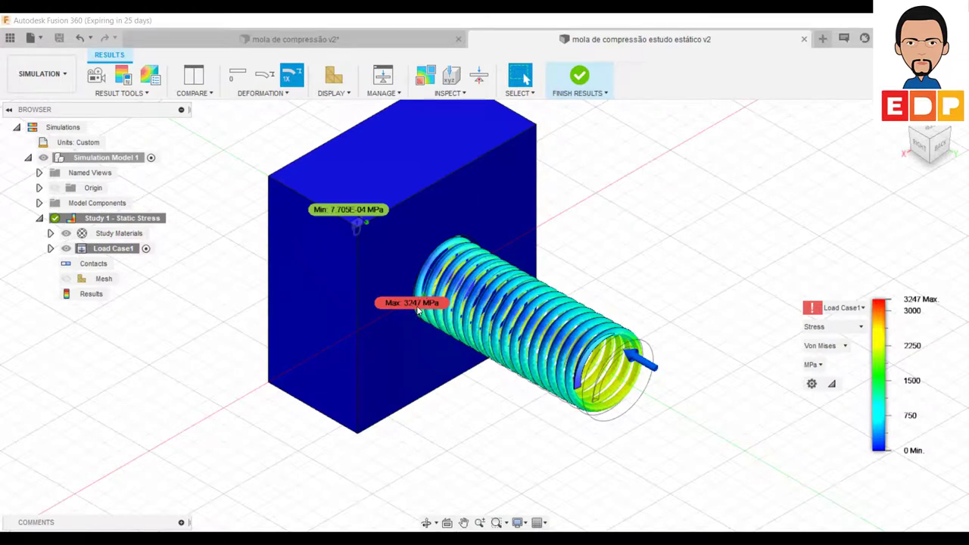
{"action": "left_click", "coordinate": [861, 329]}
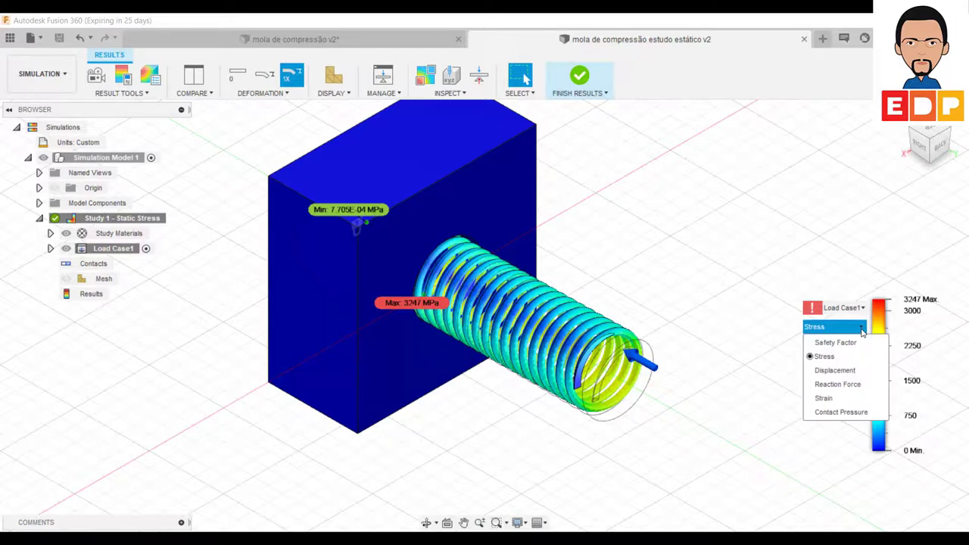
{"action": "left_click", "coordinate": [846, 372]}
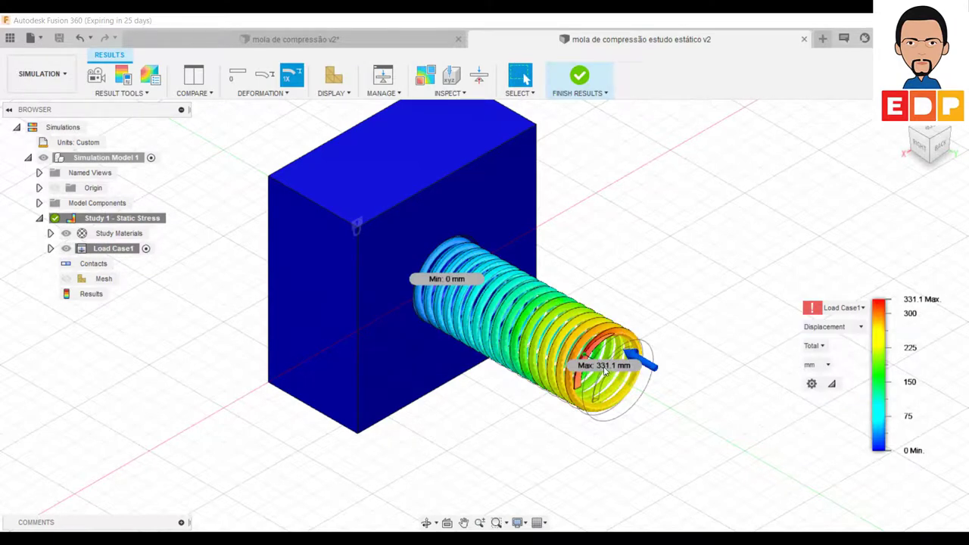
{"action": "left_click", "coordinate": [859, 328]}
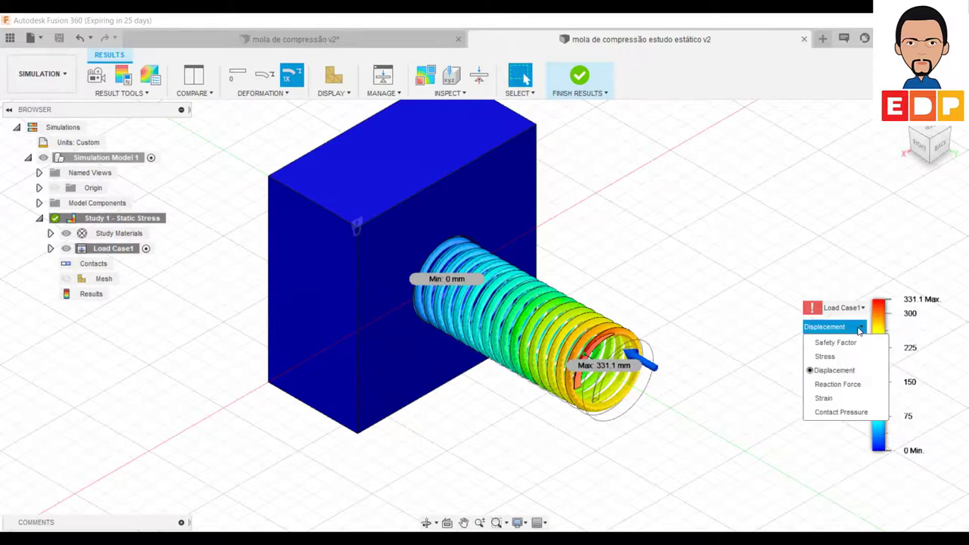
{"action": "left_click", "coordinate": [836, 384]}
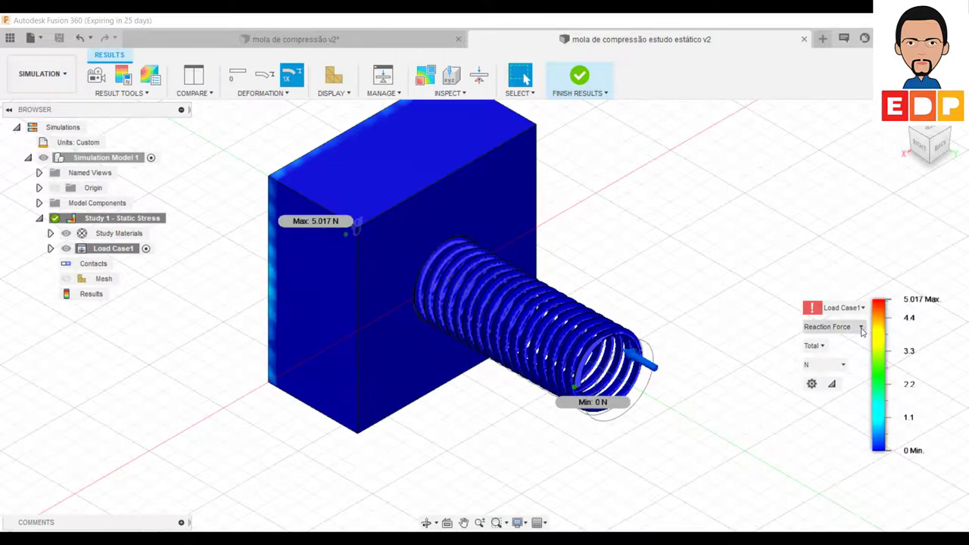
{"action": "left_click", "coordinate": [862, 328]}
{"action": "left_click", "coordinate": [824, 398]}
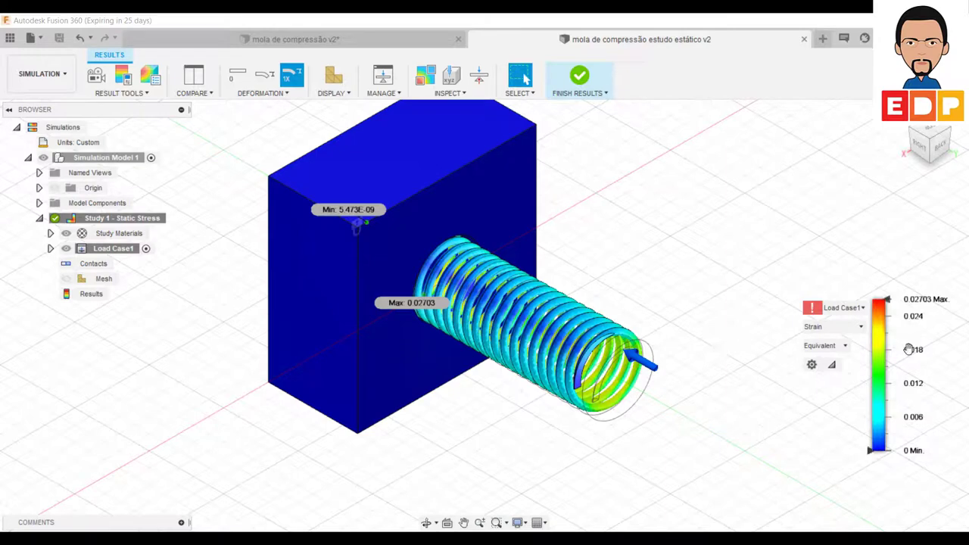
{"action": "left_click", "coordinate": [862, 327]}
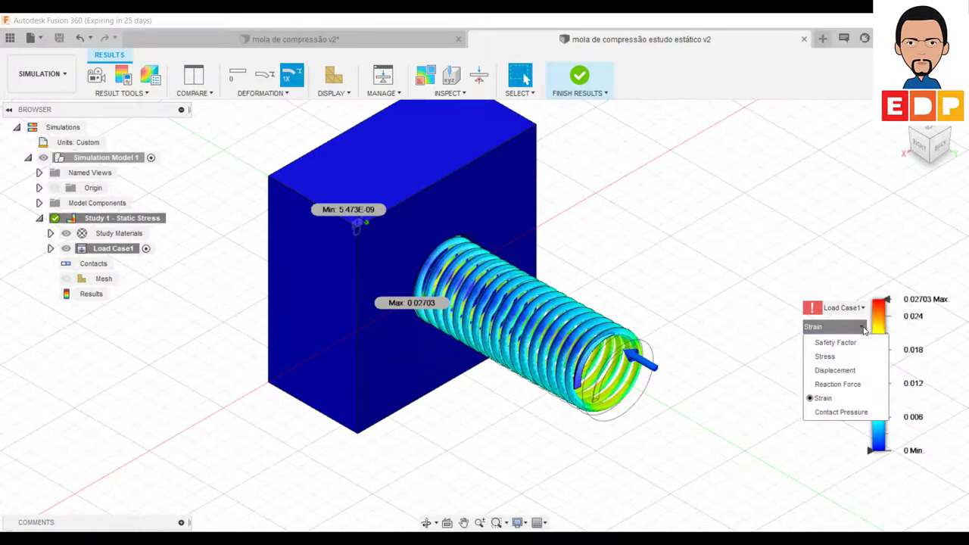
{"action": "left_click", "coordinate": [839, 412]}
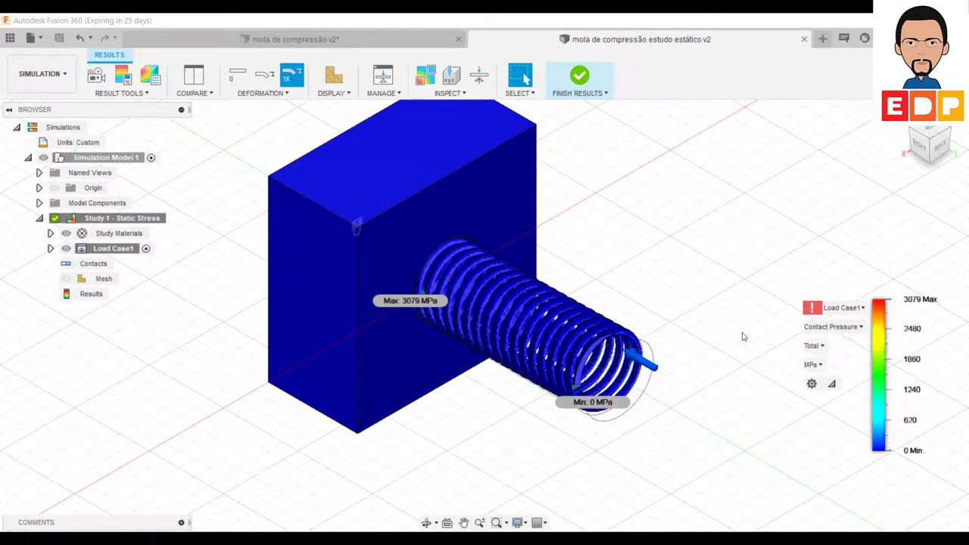
{"action": "mouse_move", "coordinate": [832, 326]}
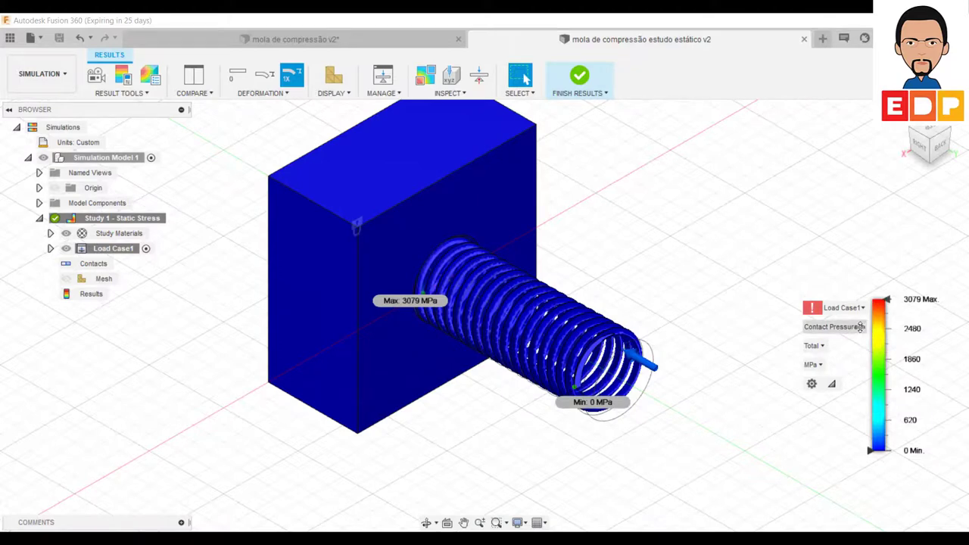
{"action": "left_click", "coordinate": [861, 328]}
{"action": "left_click", "coordinate": [845, 356]}
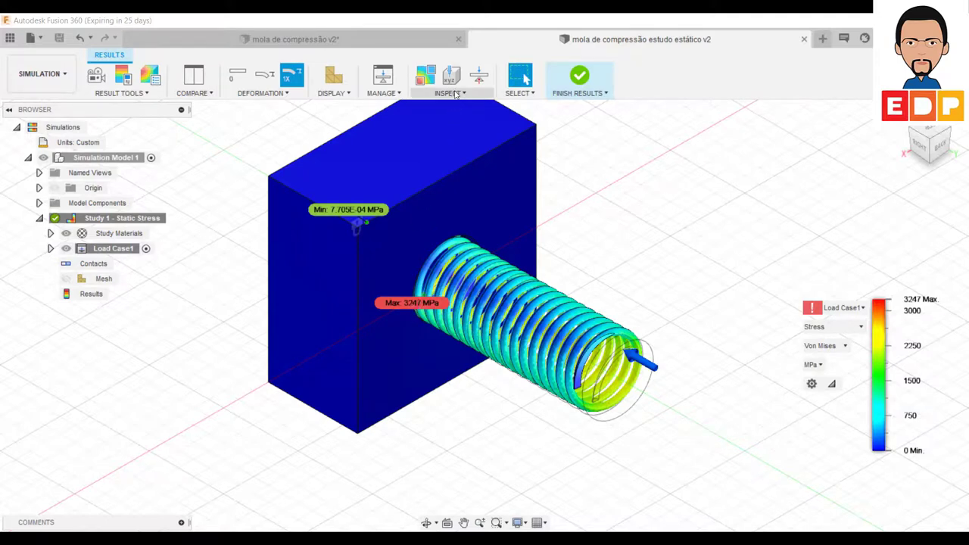
{"action": "left_click", "coordinate": [454, 94]}
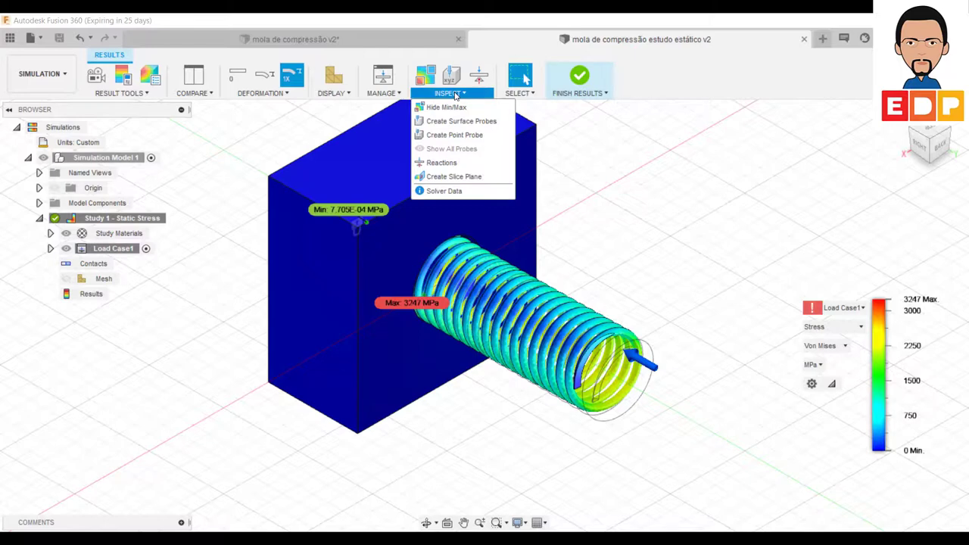
{"action": "left_click", "coordinate": [471, 179]}
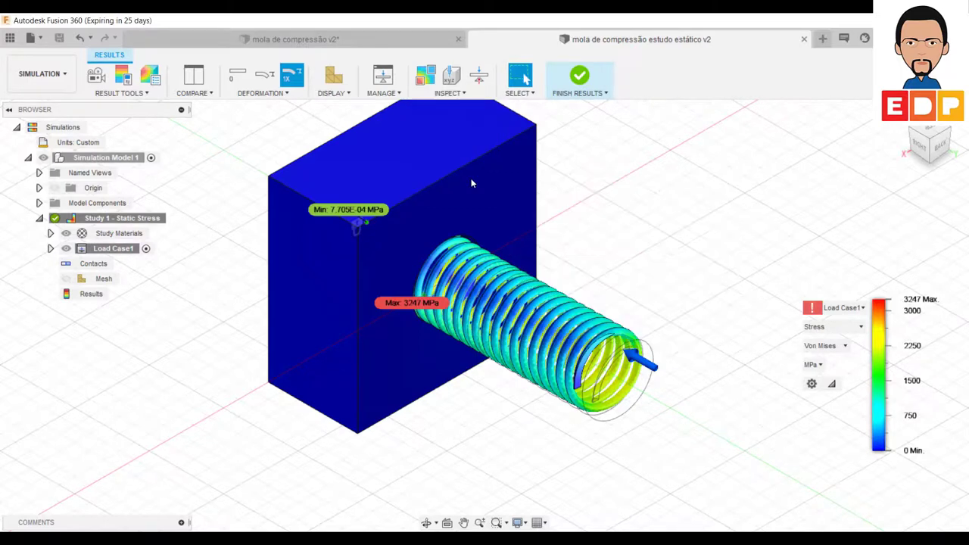
{"action": "left_click", "coordinate": [457, 227]}
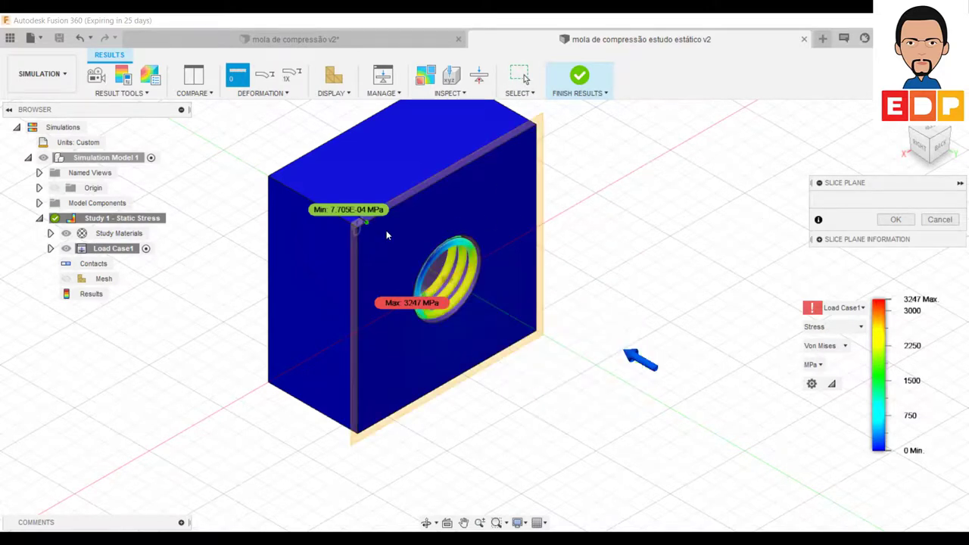
{"action": "left_click", "coordinate": [386, 236]}
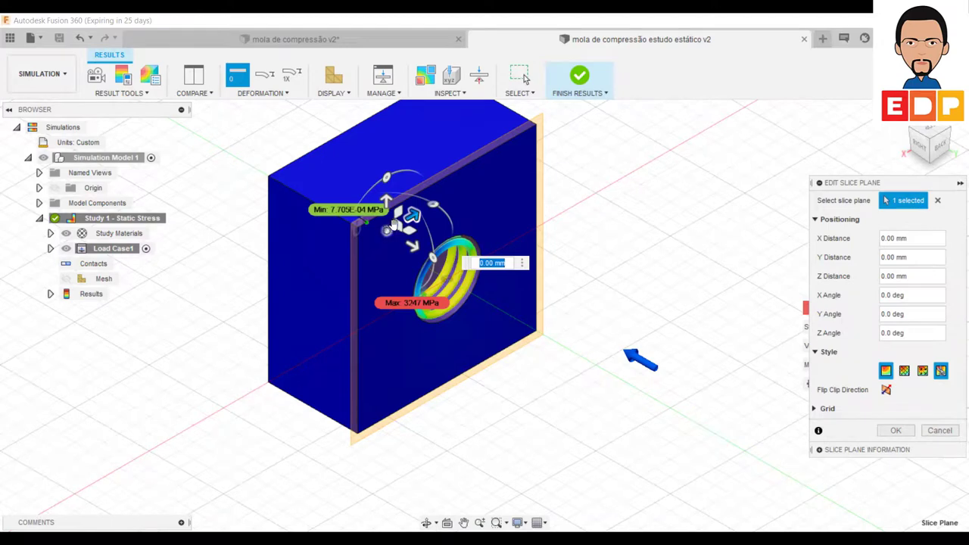
{"action": "mouse_move", "coordinate": [392, 223]}
{"action": "left_mouse_down"}
{"action": "mouse_move", "coordinate": [364, 210]}
{"action": "mouse_move", "coordinate": [385, 229]}
{"action": "mouse_move", "coordinate": [372, 215]}
{"action": "left_mouse_up"}
{"action": "mouse_move", "coordinate": [363, 213]}
{"action": "left_mouse_down"}
{"action": "mouse_move", "coordinate": [458, 279]}
{"action": "mouse_move", "coordinate": [482, 321]}
{"action": "mouse_move", "coordinate": [327, 220]}
{"action": "mouse_move", "coordinate": [414, 279]}
{"action": "mouse_move", "coordinate": [461, 335]}
{"action": "mouse_move", "coordinate": [520, 353]}
{"action": "left_mouse_up"}
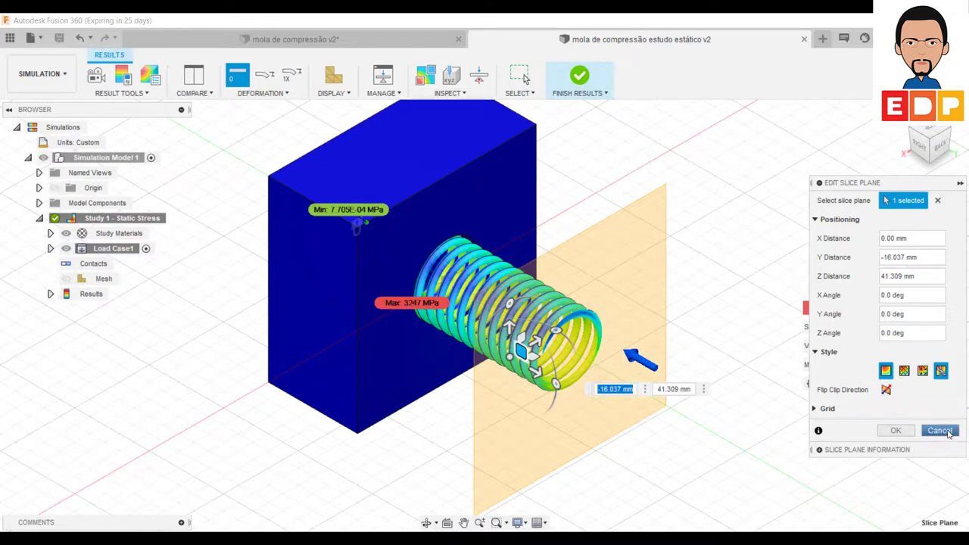
{"action": "left_click", "coordinate": [940, 430]}
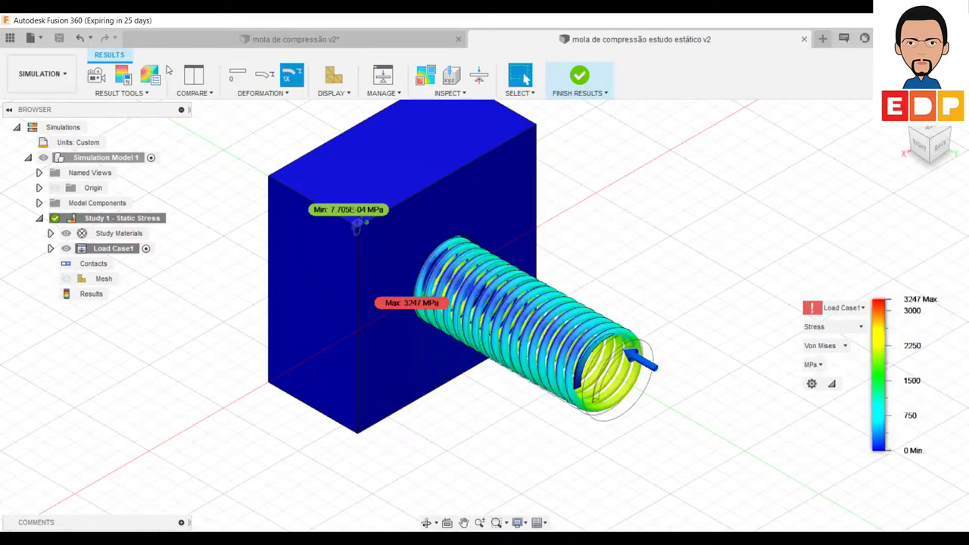
{"action": "left_click", "coordinate": [104, 78]}
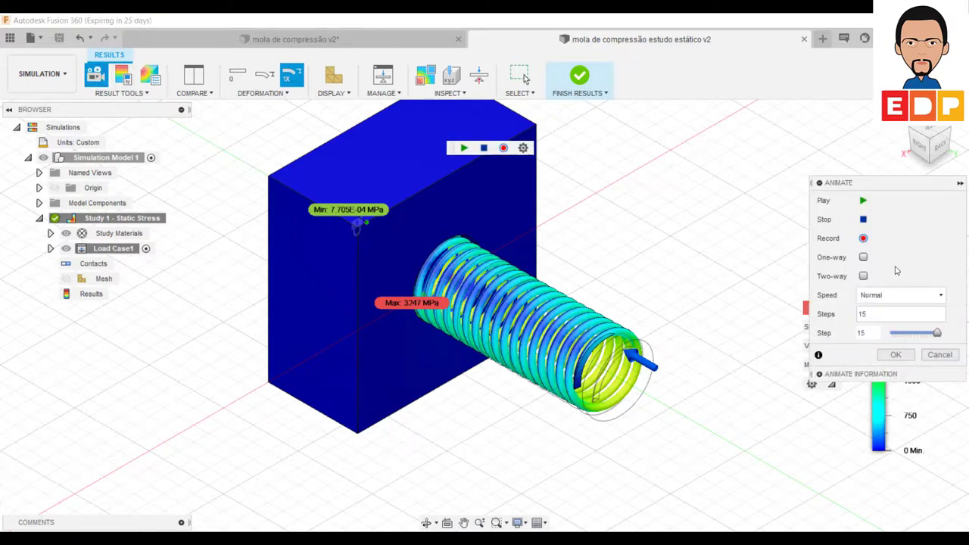
{"action": "left_click", "coordinate": [863, 201]}
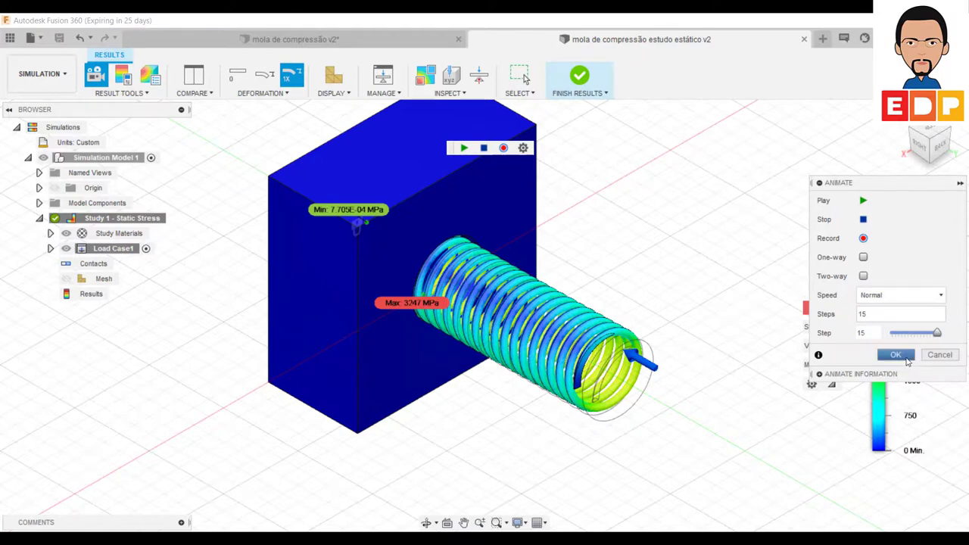
{"action": "left_click", "coordinate": [896, 355]}
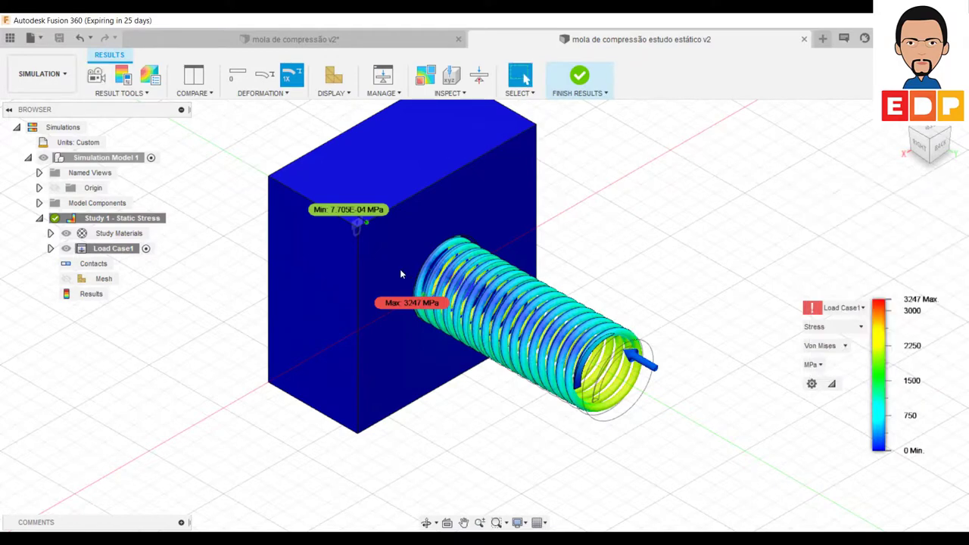
{"action": "mouse_move", "coordinate": [879, 374]}
{"action": "middle_click_drag", "start_coordinate": [648, 165], "coordinate": [711, 355], "text": "shift"}
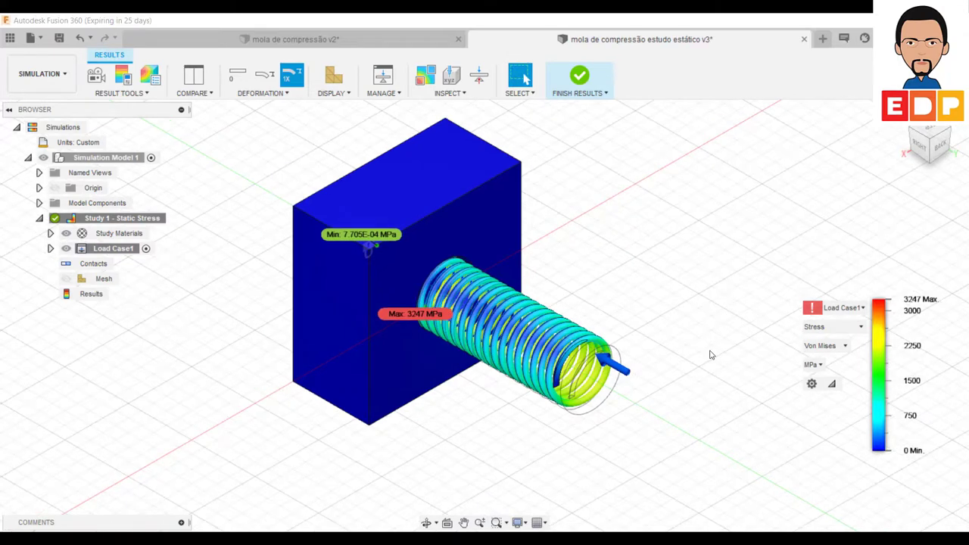
- Show the Safety Factor plot again, with minimum 0.4579 and maximum 15
{"action": "left_click", "coordinate": [859, 326]}
{"action": "left_click", "coordinate": [836, 342]}
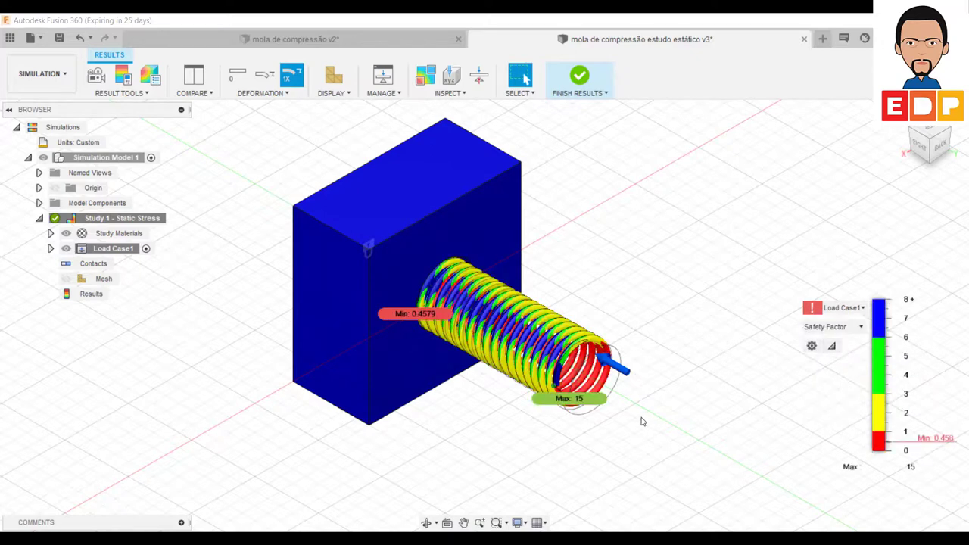